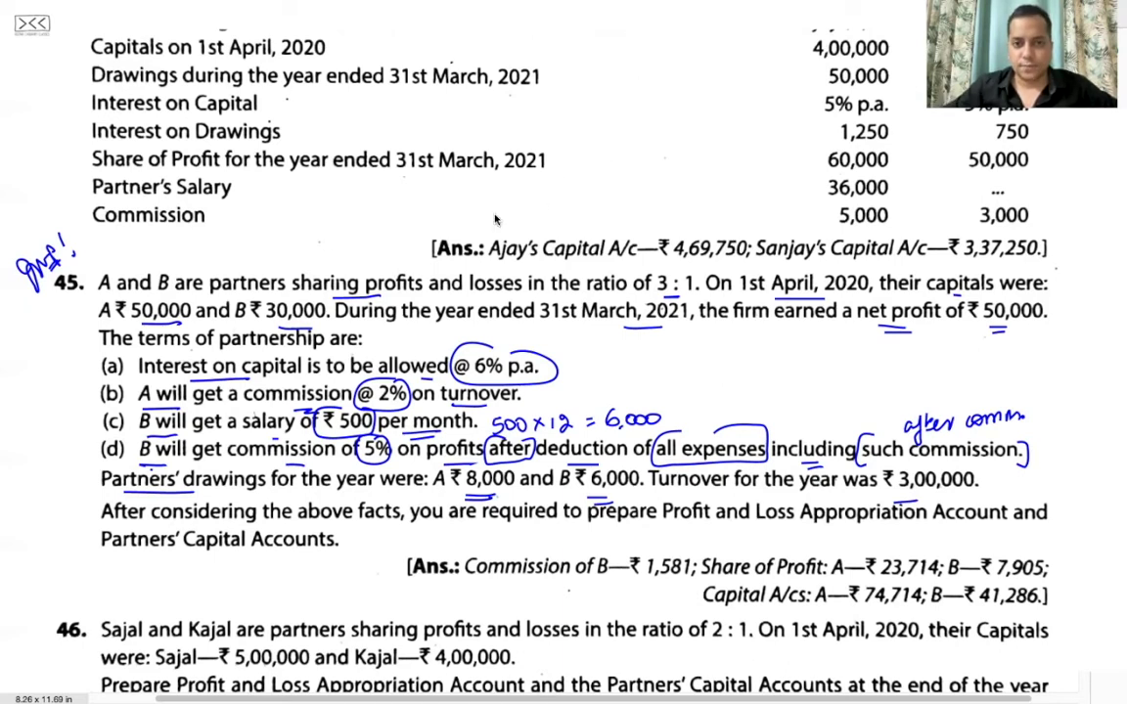
# Step: Switch to the Excel workbook and insert two blank rows at row 25 inside the Partners Capital Account table
pyautogui.hotkey('alt', 'Tab')
pyautogui.scroll(-5, 538, 312)
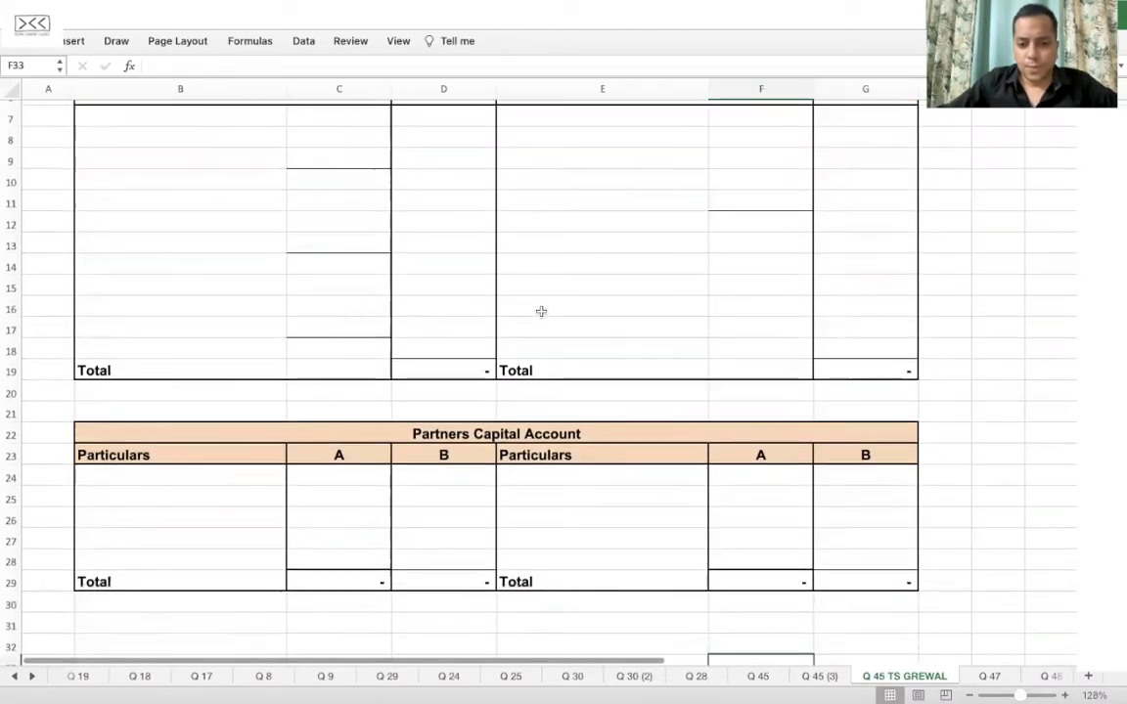
pyautogui.click(11, 425)
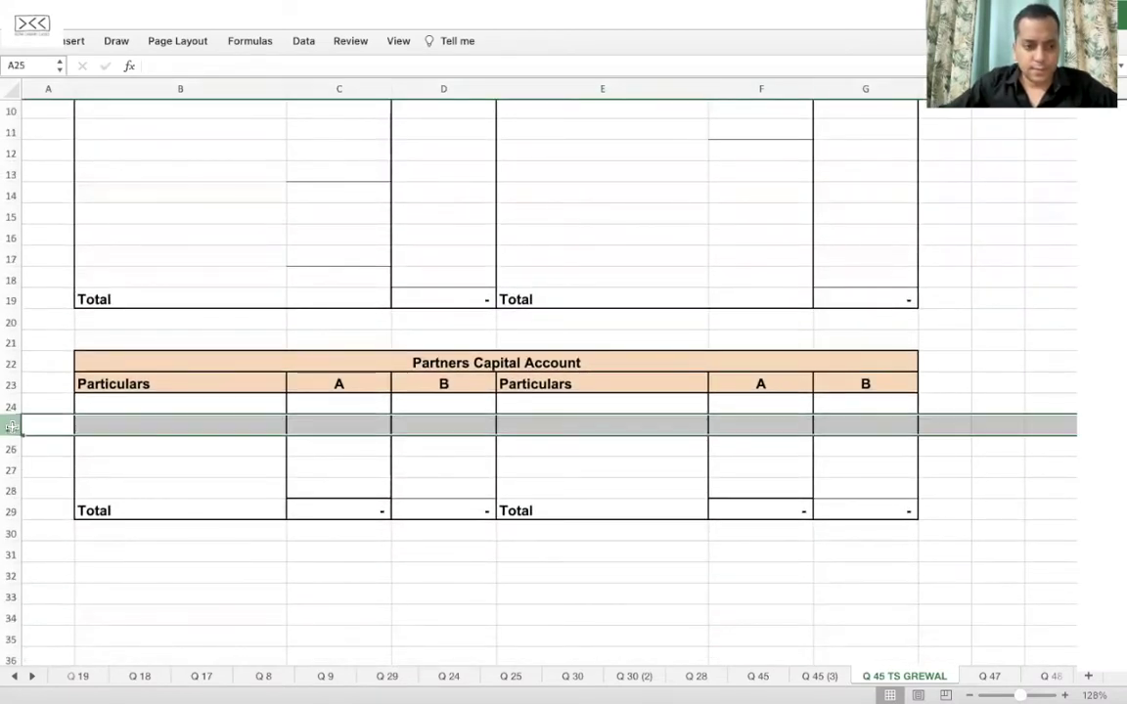
pyautogui.hotkey('ctrl', 'shift', '=')
pyautogui.hotkey('ctrl', 'shift', '=')
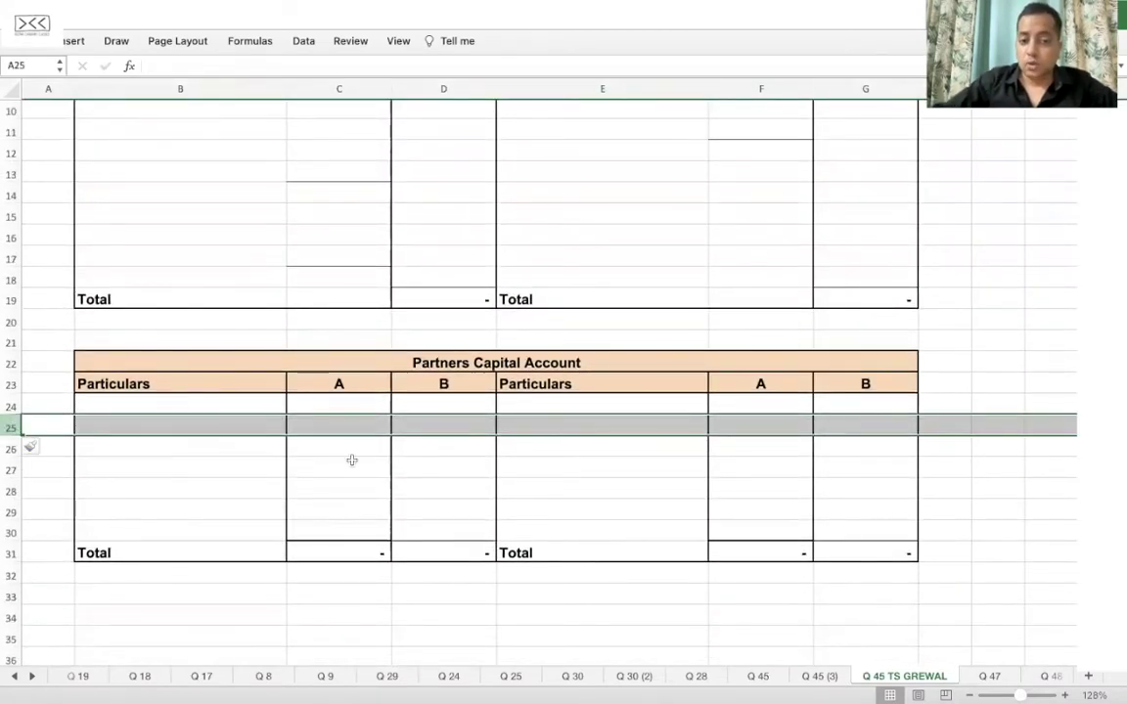
pyautogui.click(396, 467)
# Step: Check the year in the question PDF and set the Profit & Loss Appropriation Account heading's year-end date to 31st March,2021
pyautogui.scroll(5, 757, 437)
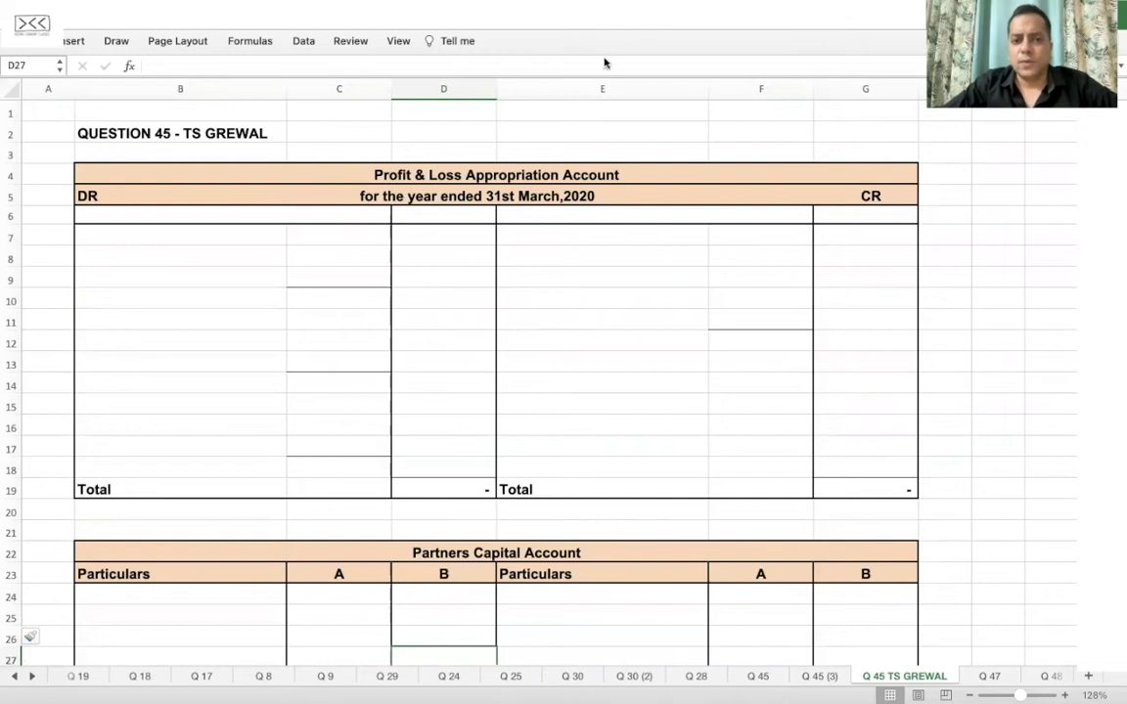
pyautogui.press('super+Tab')
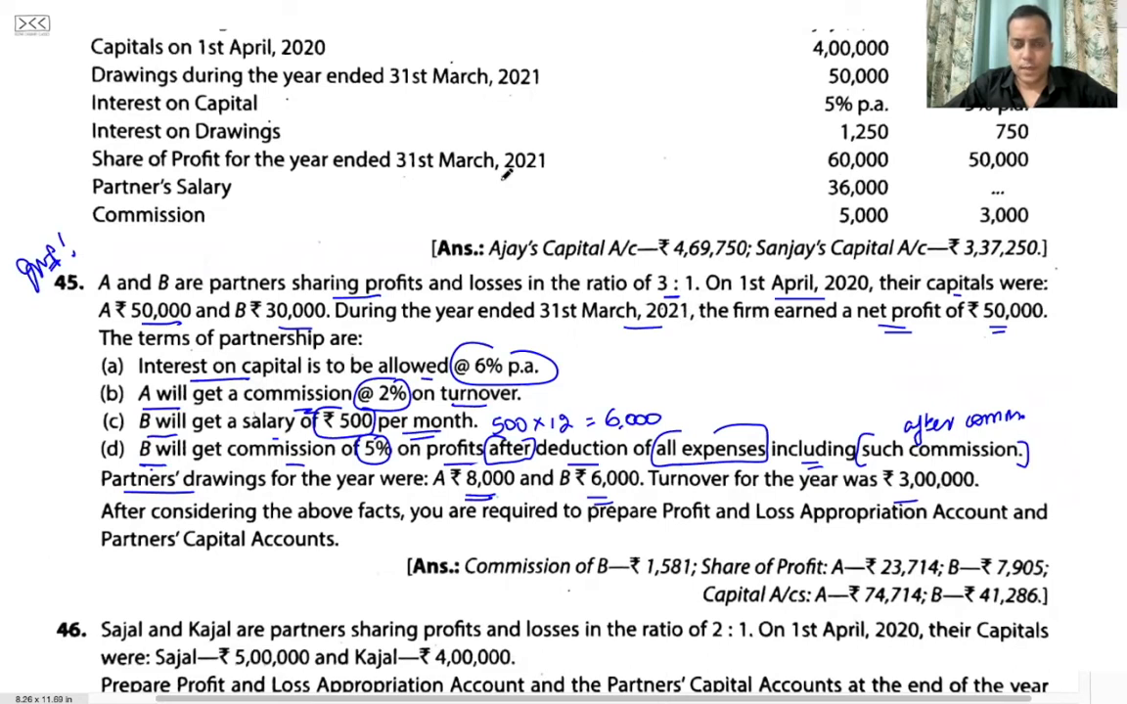
pyautogui.press('super+Tab')
pyautogui.click(296, 191)
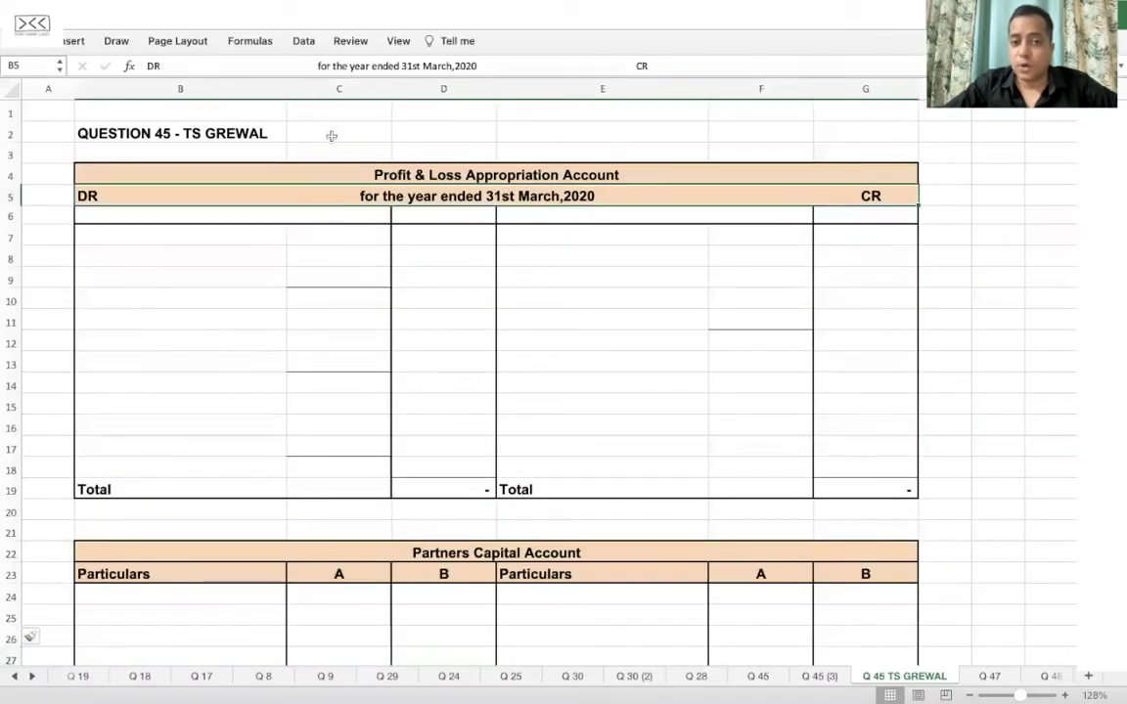
pyautogui.click(485, 66)
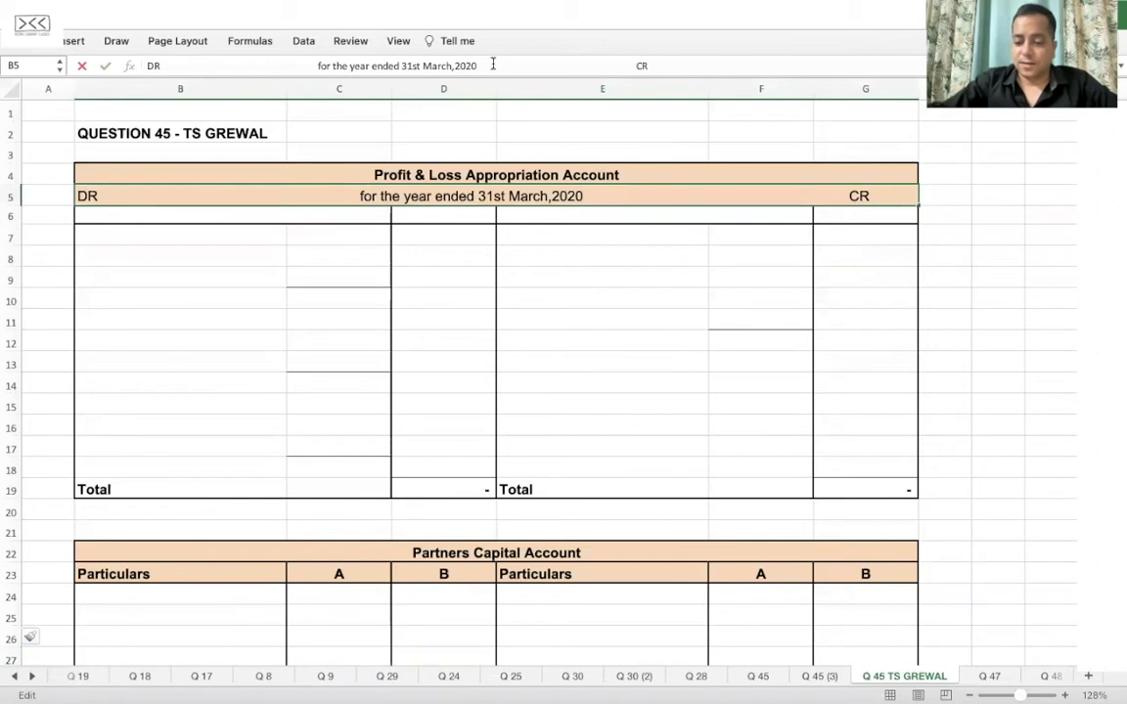
pyautogui.press('BackSpace')
pyautogui.press('BackSpace')
pyautogui.press('BackSpace')
pyautogui.press('BackSpace')
pyautogui.press('BackSpace')
pyautogui.press('BackSpace')
pyautogui.press('BackSpace')
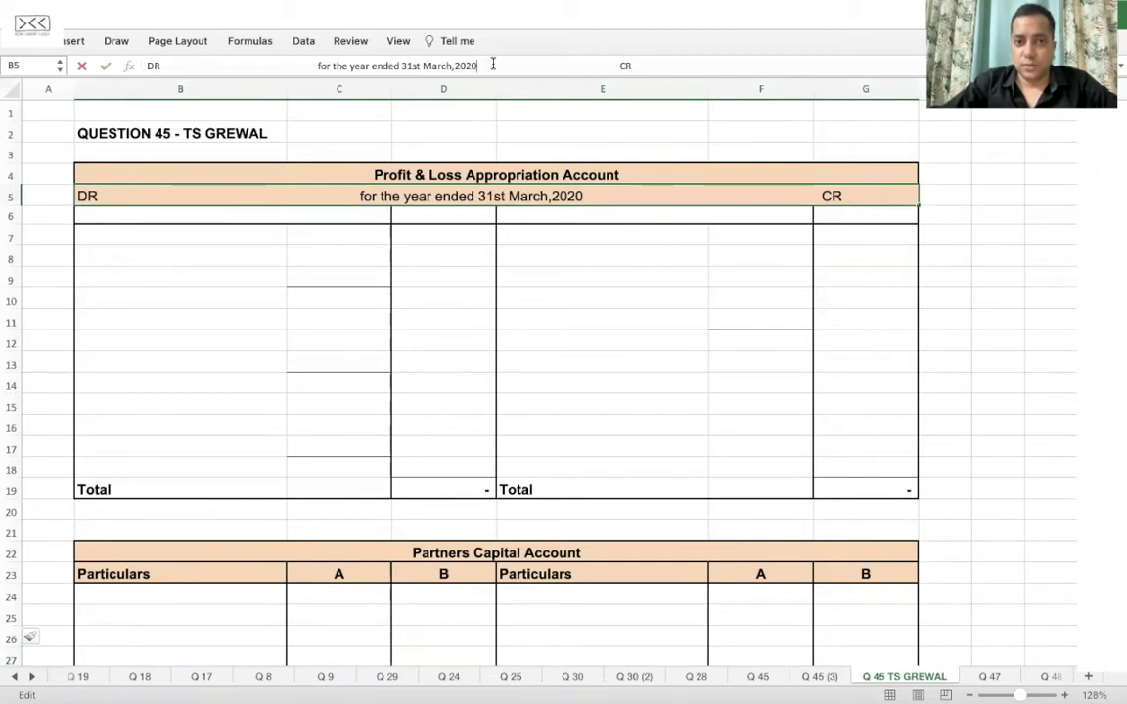
pyautogui.write('1')
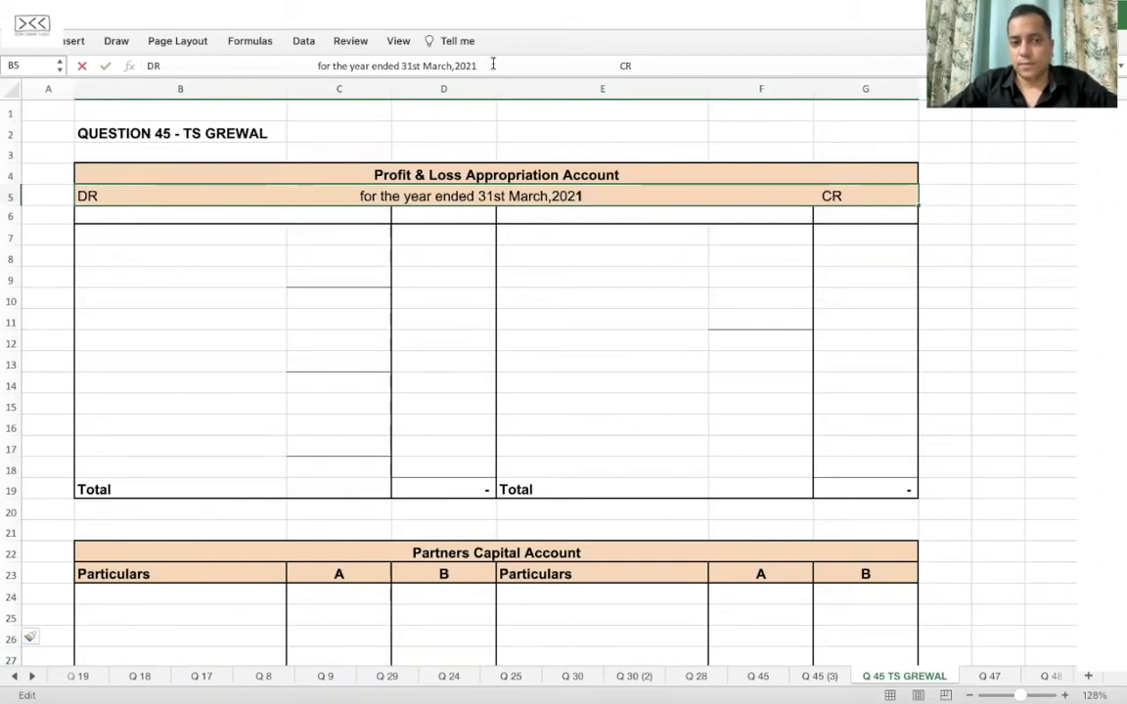
pyautogui.press('Tab')
# Step: Add spaces before CR in the row 5 heading so it sits near the right edge of the table
pyautogui.press('Up')
pyautogui.press('Left')
pyautogui.press('Left')
pyautogui.press('Up')
pyautogui.press('Down')
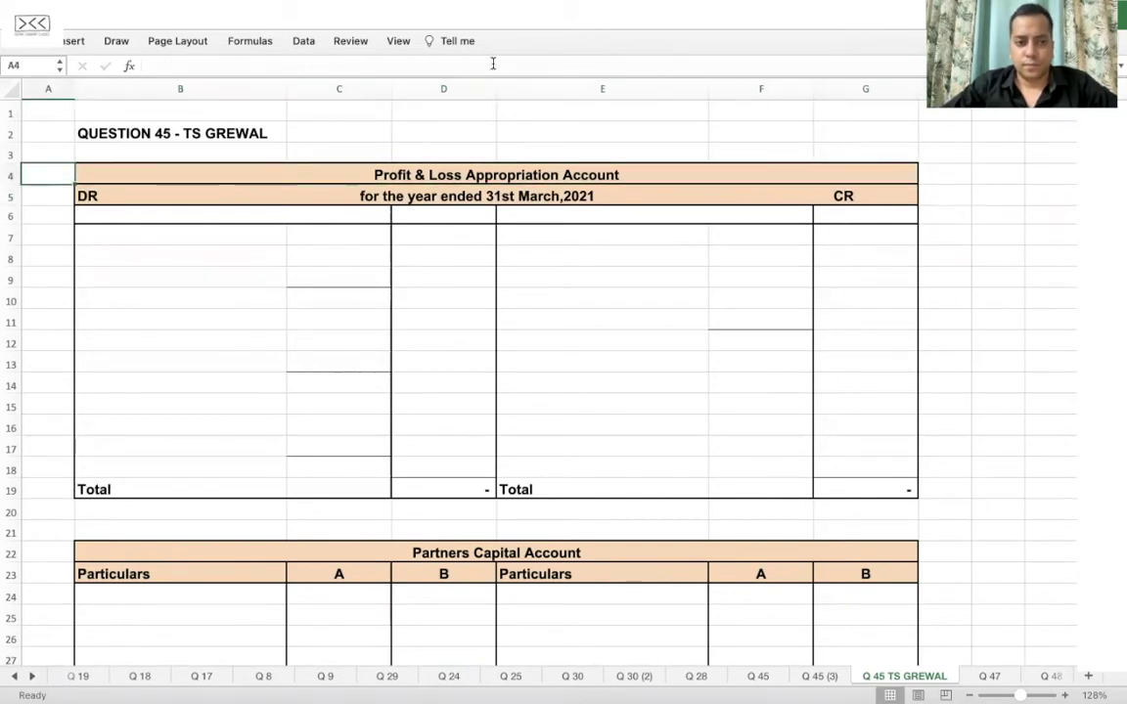
pyautogui.press('Right')
pyautogui.press('Down')
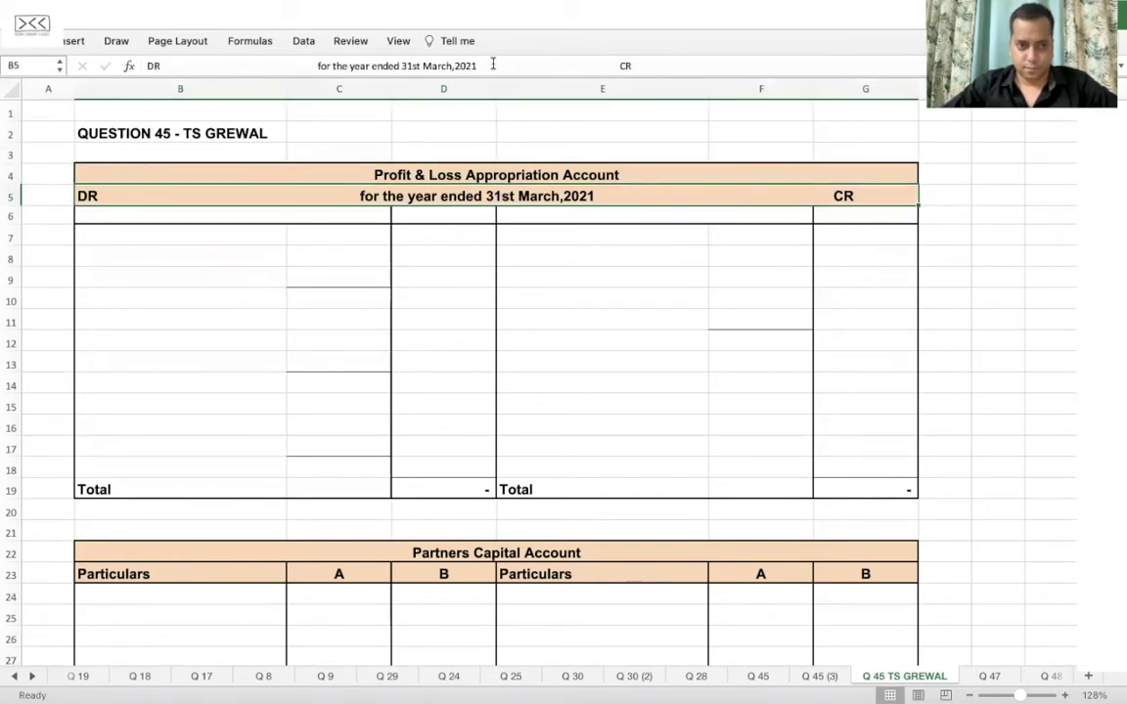
pyautogui.click(625, 65)
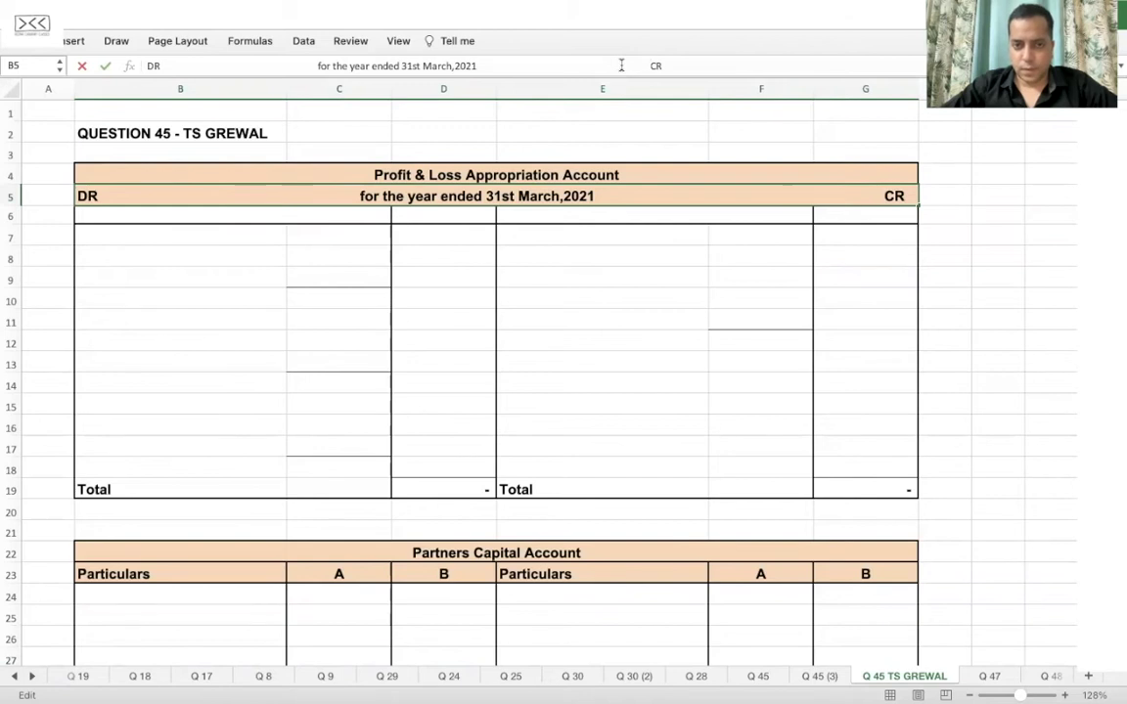
pyautogui.press('Return')
# Step: Enter BY PROFIT & LOSS A/C in E7 on the credit side with 50,000 in G7
pyautogui.click(564, 238)
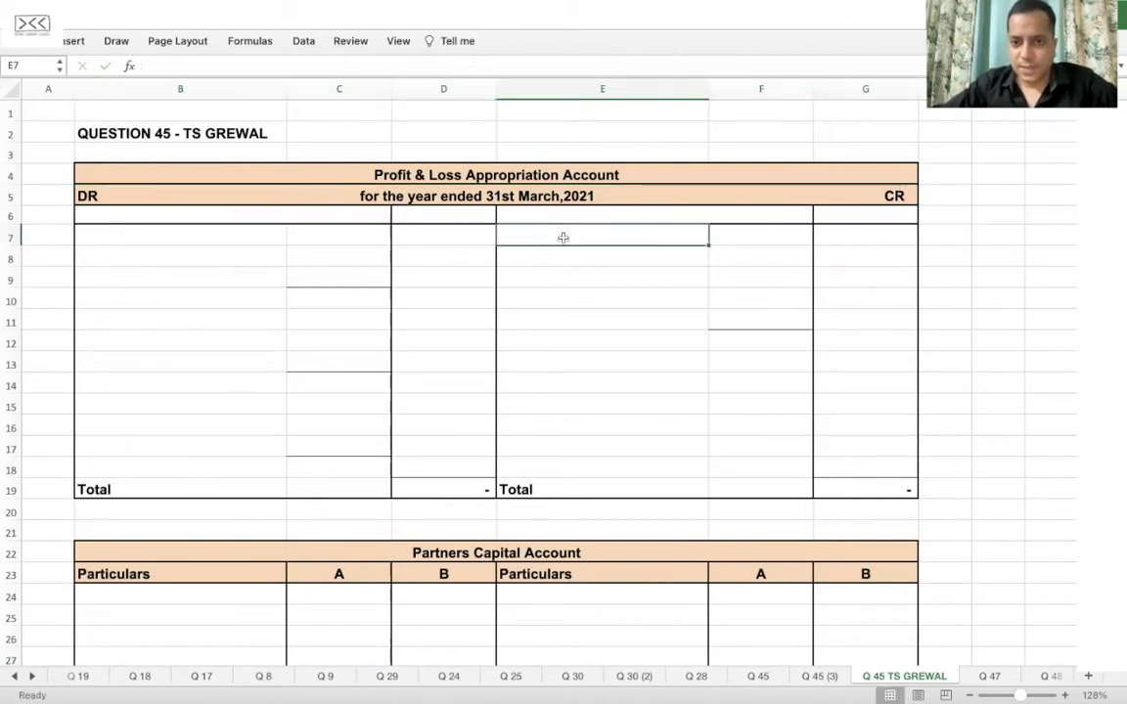
pyautogui.write('BY PR')
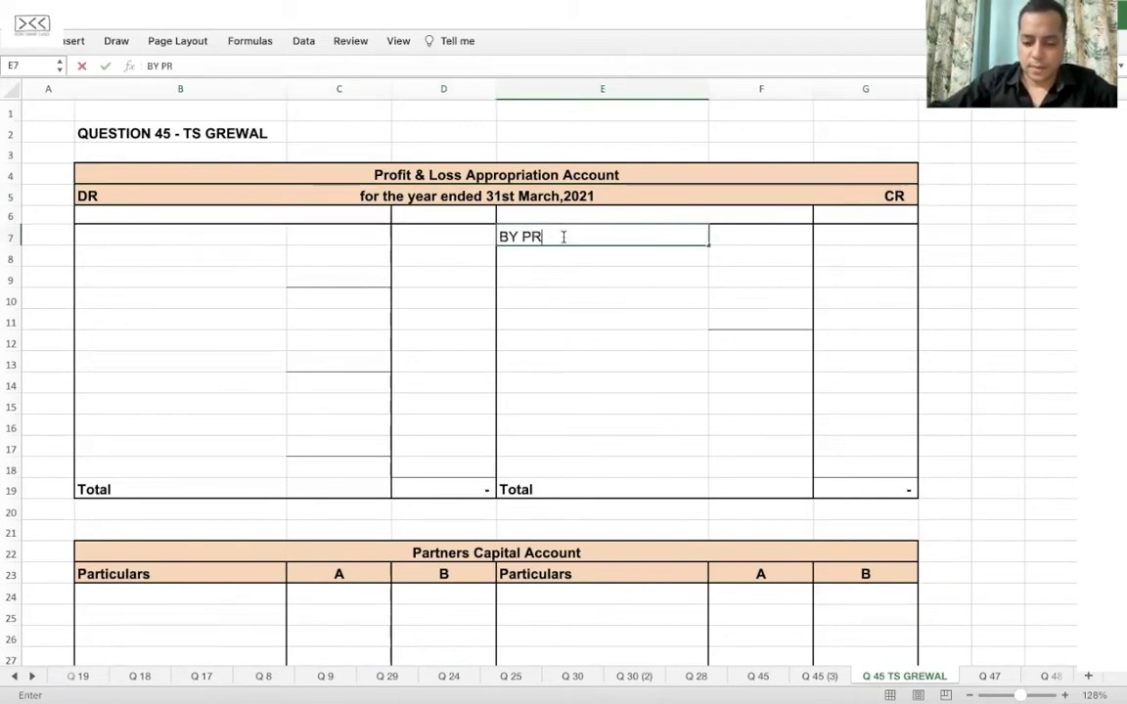
pyautogui.write('OFIT & LOS')
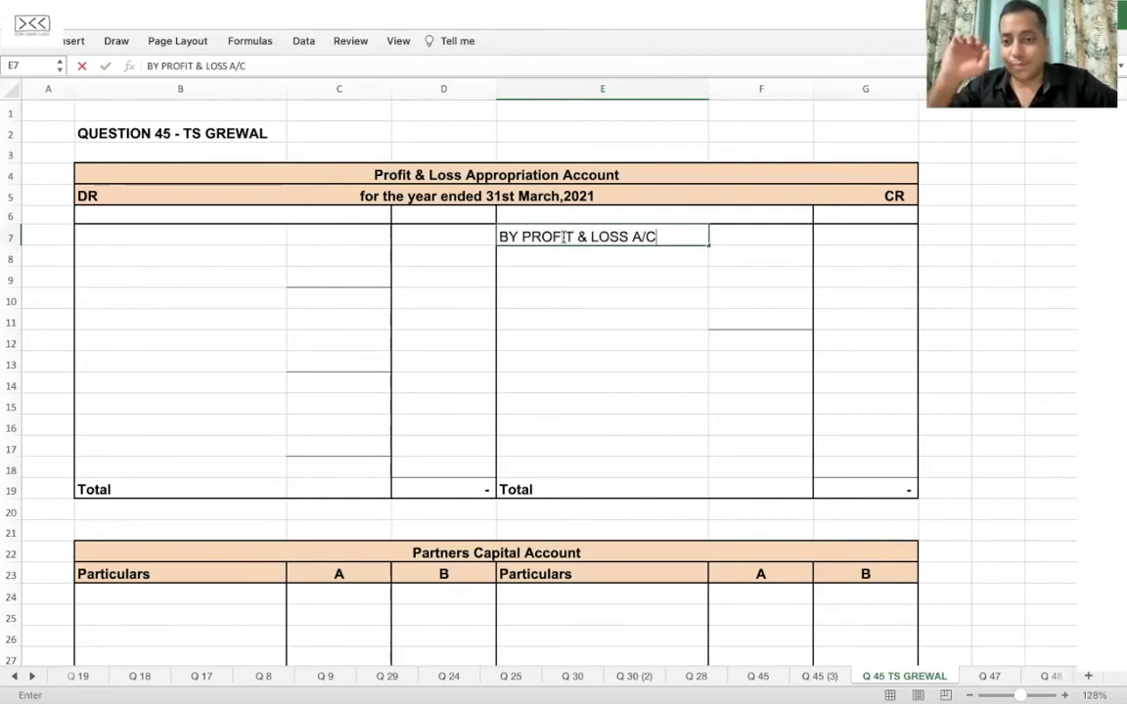
pyautogui.write('S A/C')
pyautogui.press('Tab')
pyautogui.press('Tab')
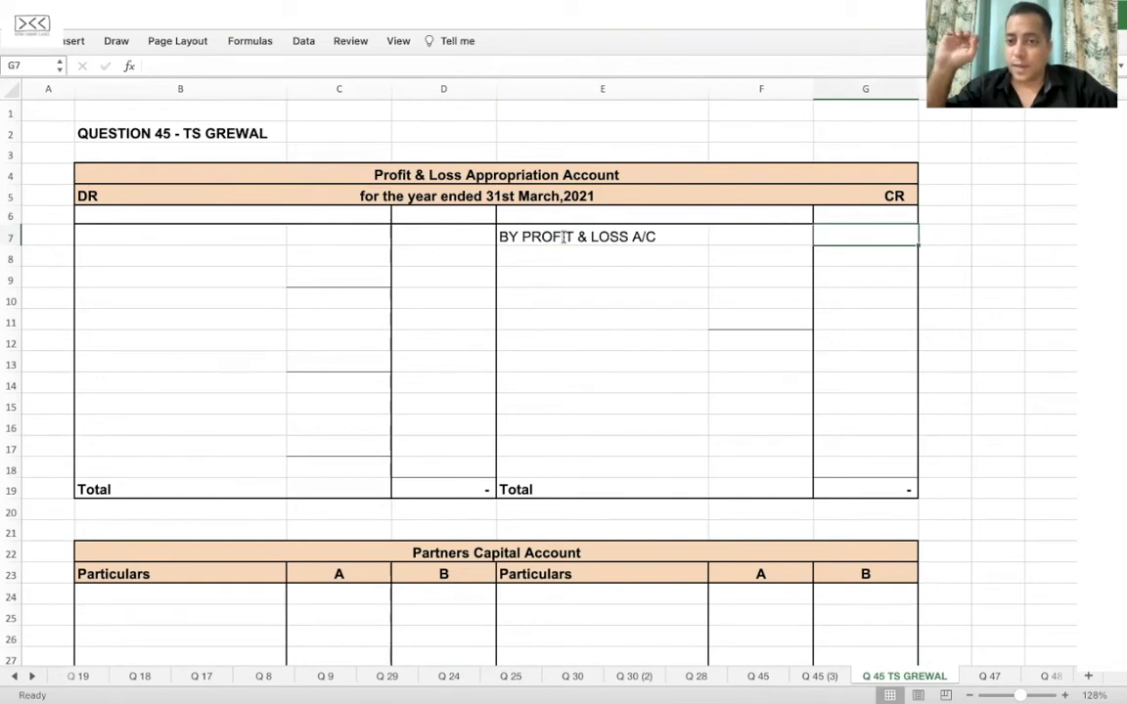
pyautogui.write('50,0000')
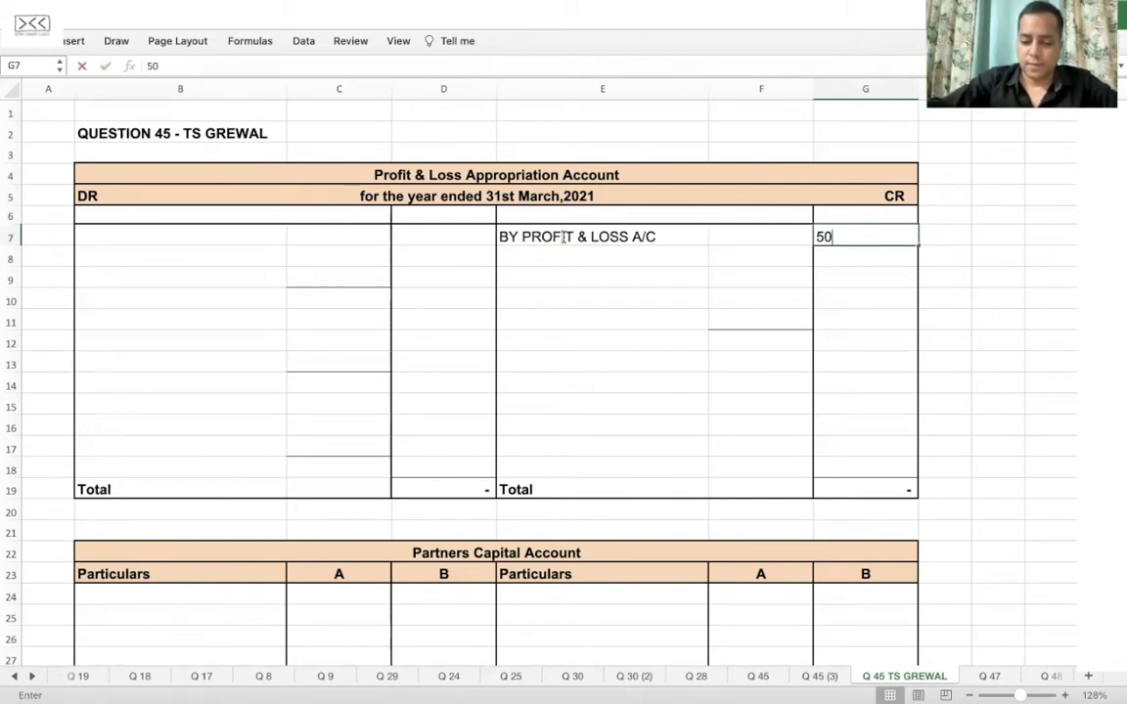
pyautogui.press('BackSpace')
pyautogui.press('Return')
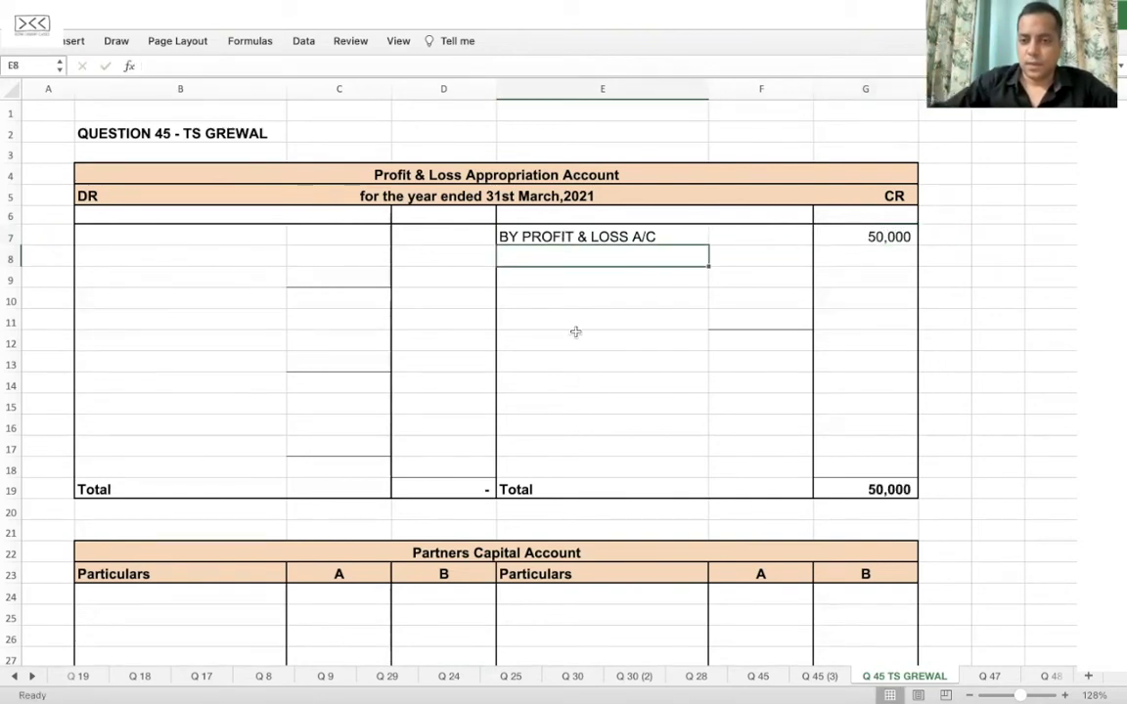
# Step: Enter BY BALANCE B/D in E25 of the Partners Capital Account with 50,000 for A and 30,000 for B
pyautogui.scroll(-5, 576, 352)
pyautogui.click(504, 323)
pyautogui.write('BY BALANCE B')
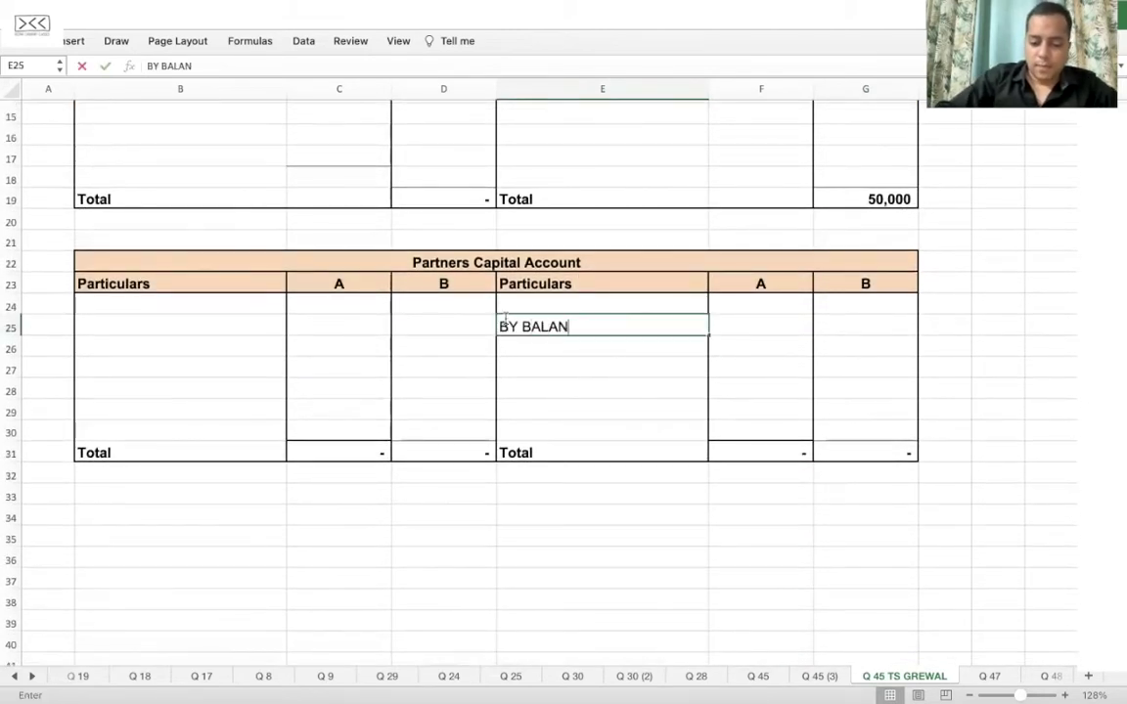
pyautogui.press('Tab')
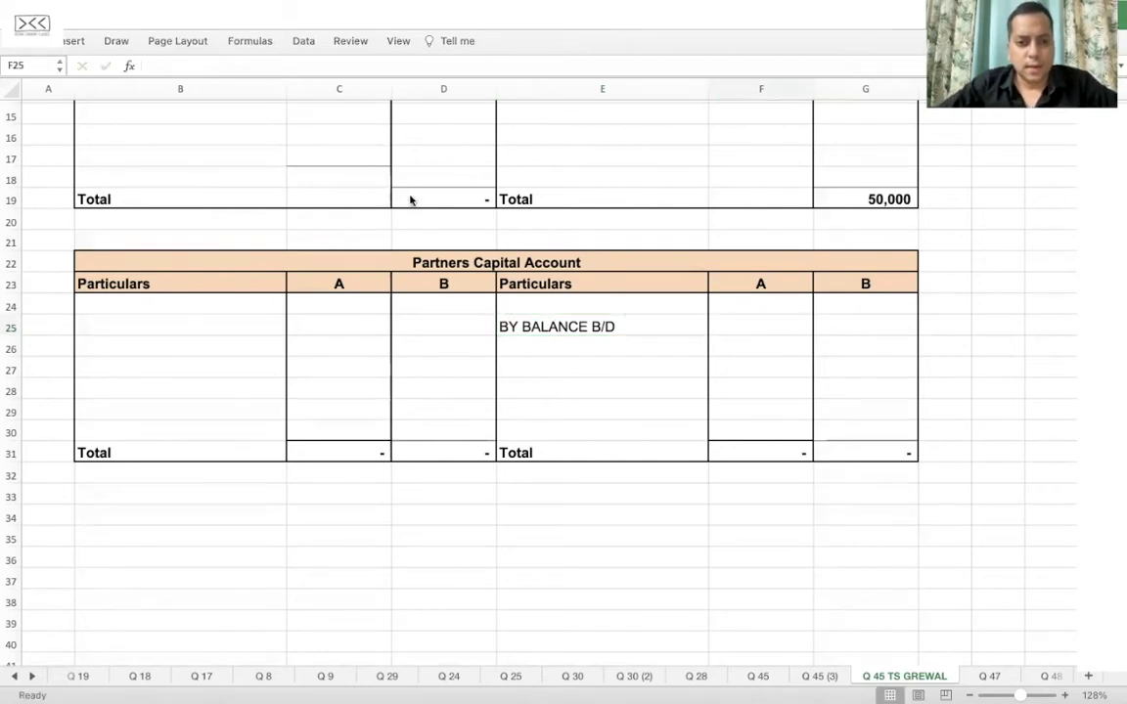
pyautogui.press('super+Tab')
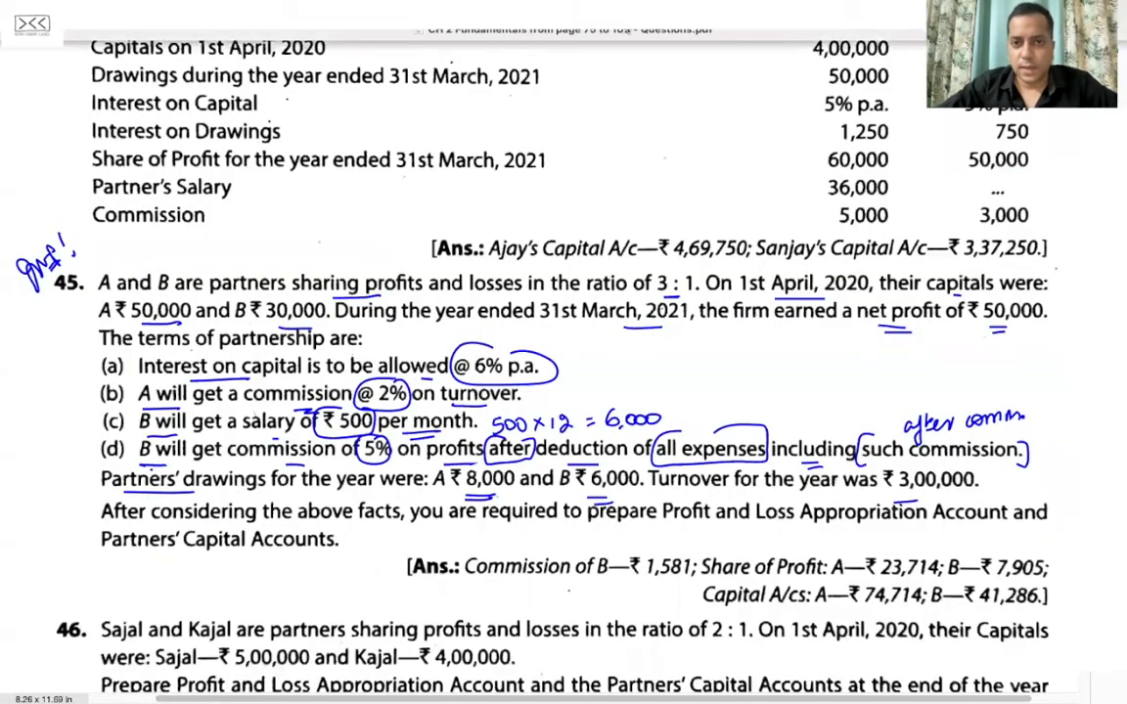
pyautogui.press('super+Tab')
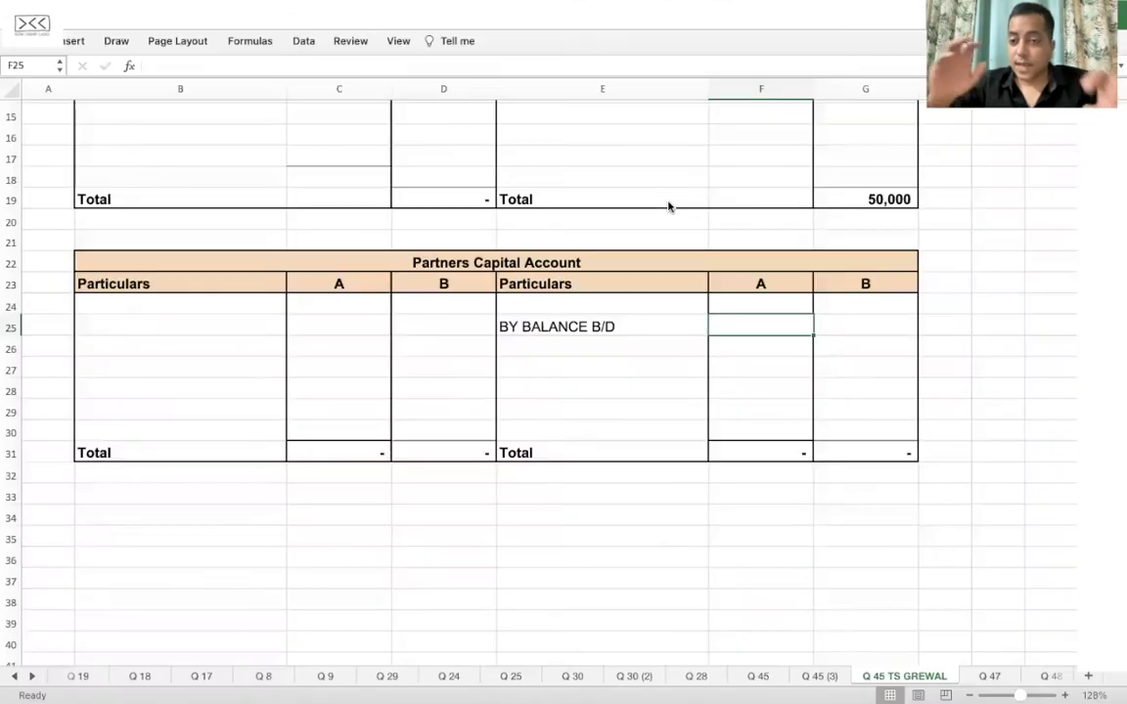
pyautogui.write('50,000')
pyautogui.press('Tab')
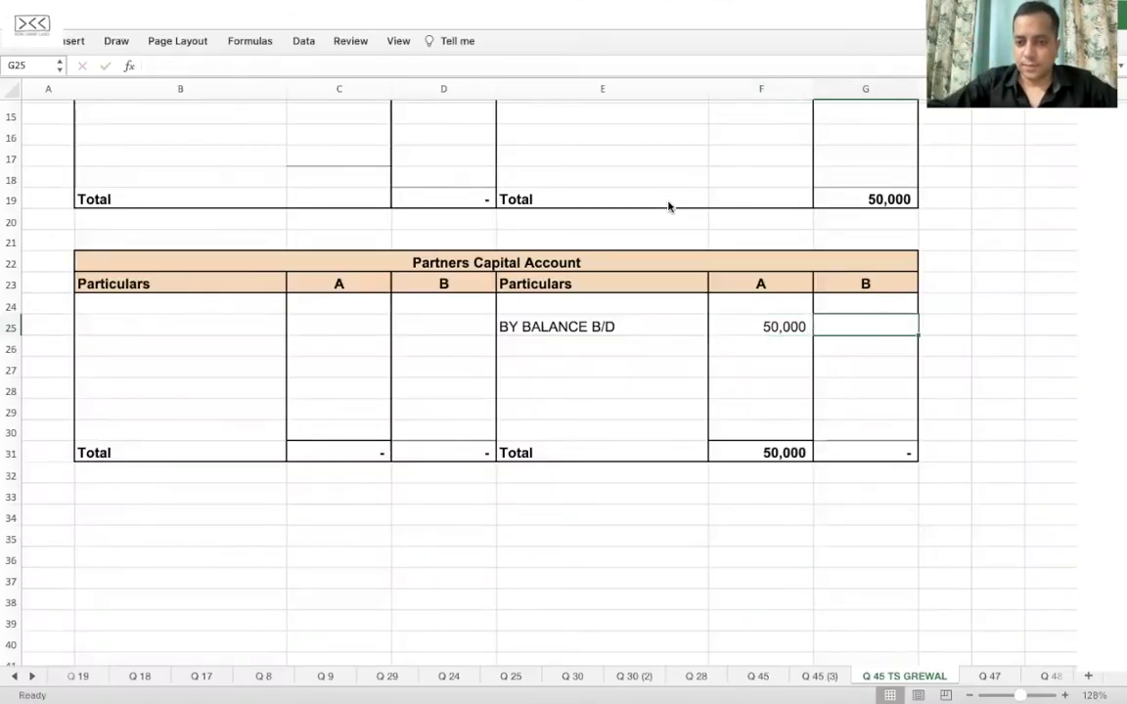
pyautogui.write('30,00')
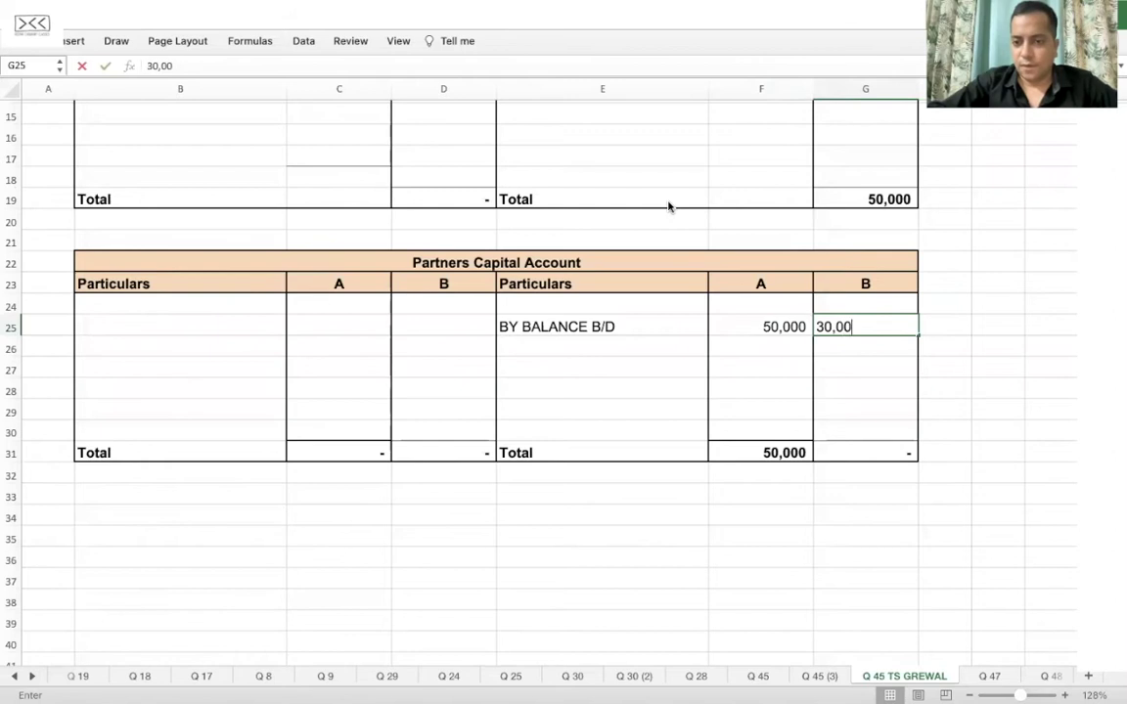
pyautogui.write('0')
pyautogui.press('Return')
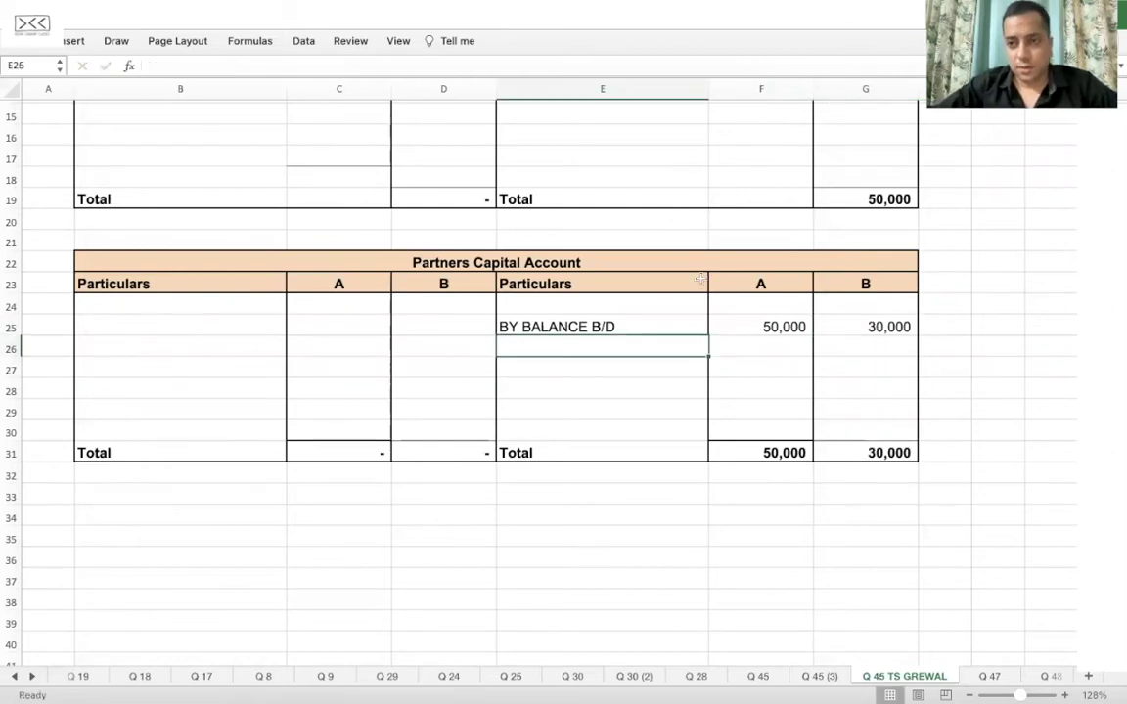
# Step: Recheck the partnership terms in the question PDF and enter TO INTEREST ON CAPITAL in B7 on the debit side
pyautogui.scroll(5, 705, 273)
pyautogui.scroll(-5, 705, 273)
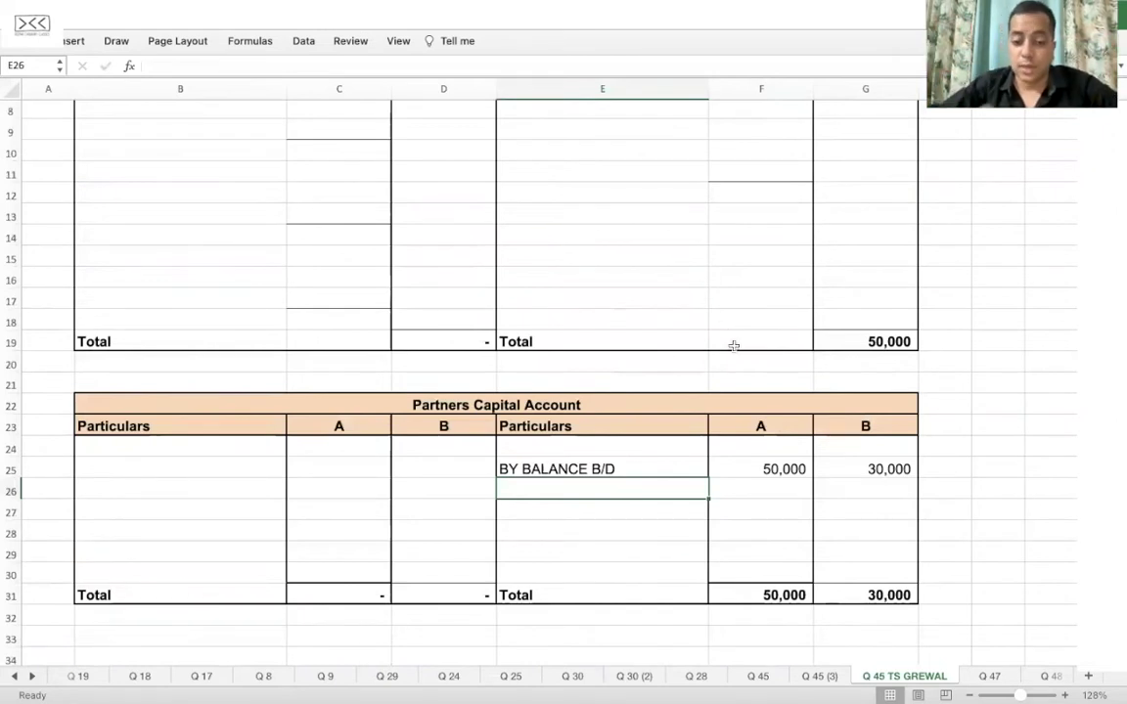
pyautogui.scroll(4, 732, 346)
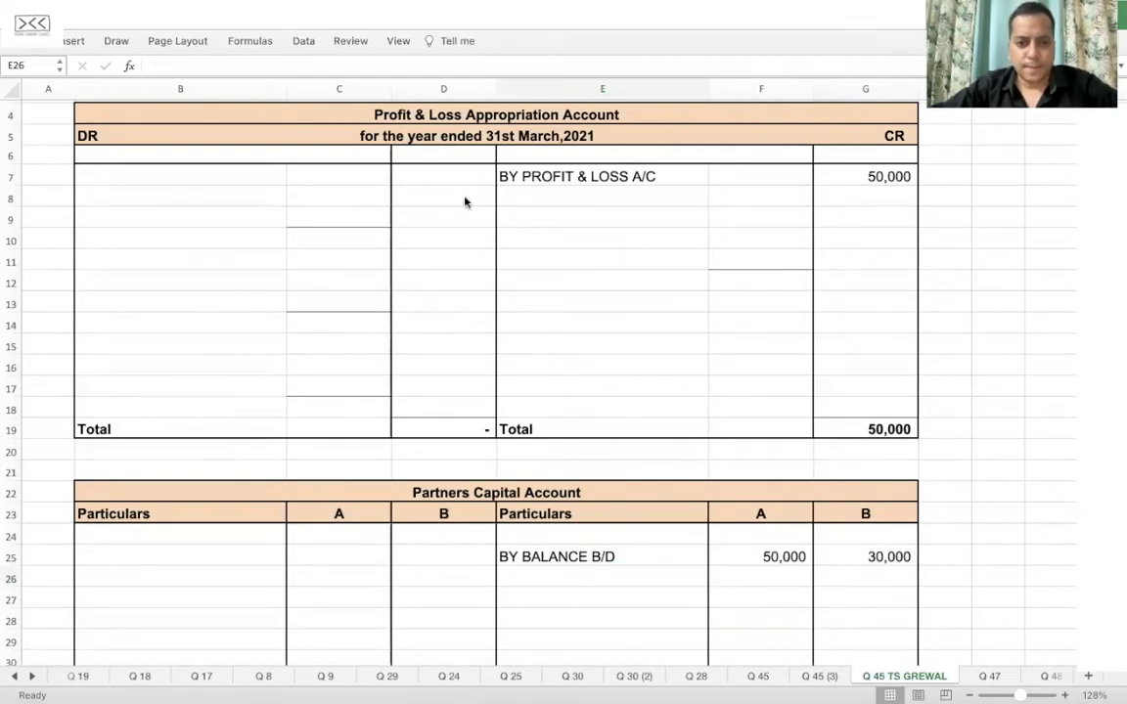
pyautogui.press('super+Tab')
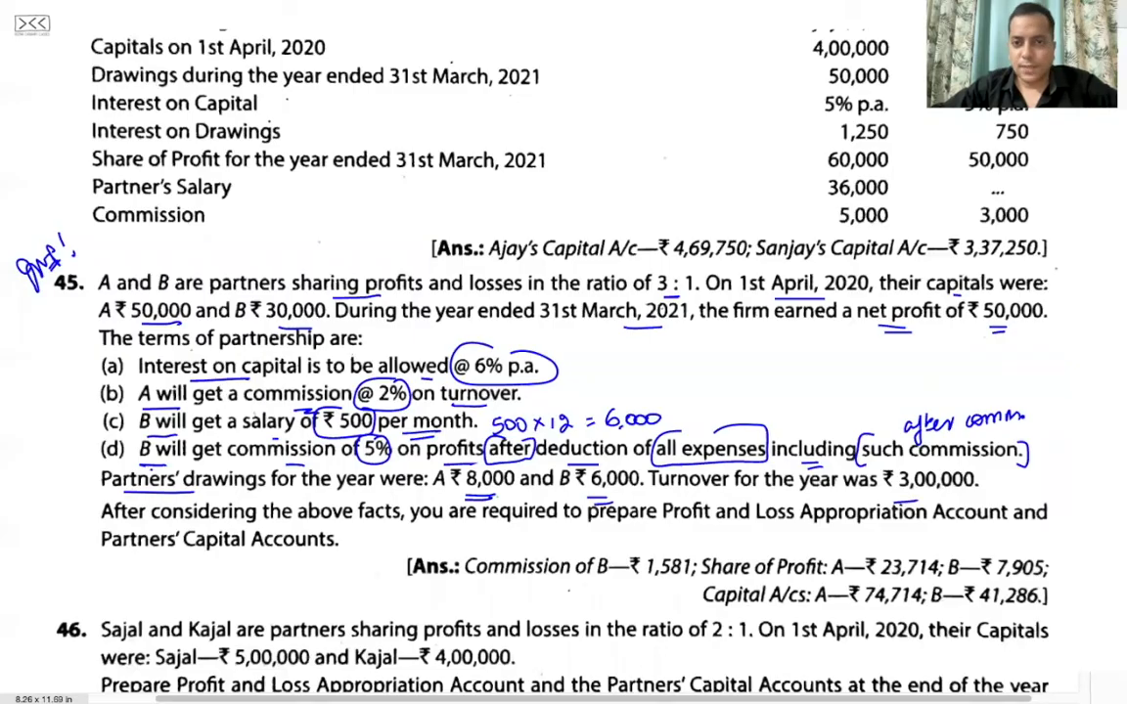
pyautogui.press('super+Tab')
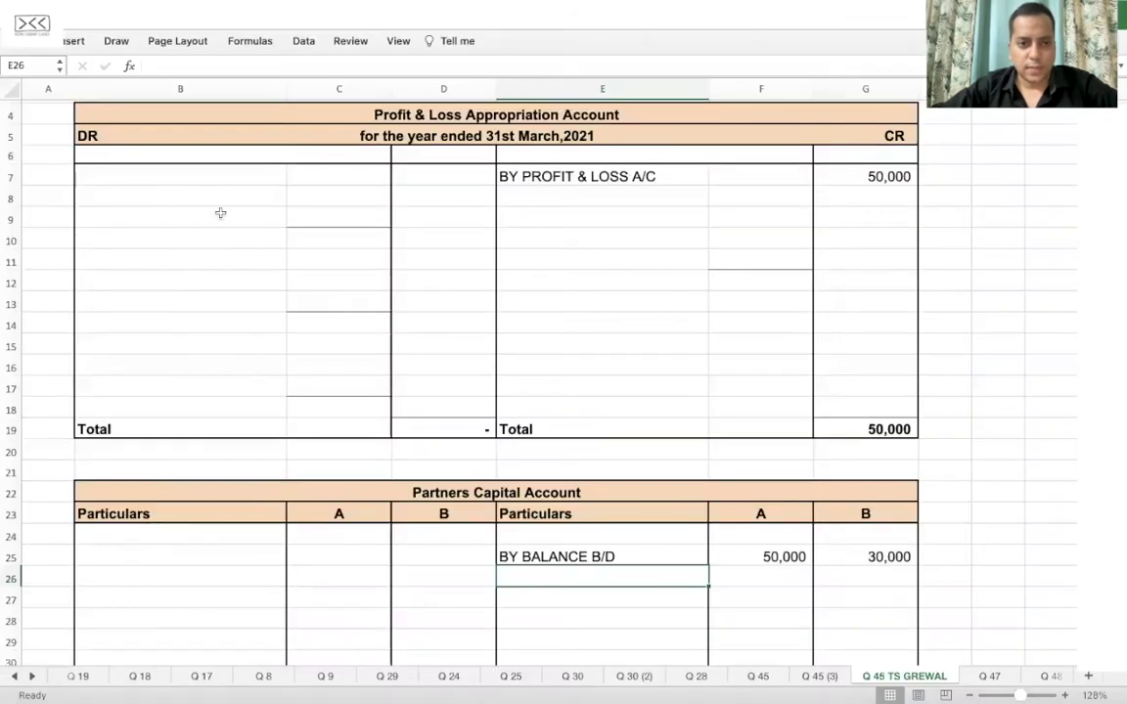
pyautogui.click(169, 181)
pyautogui.write('TO I')
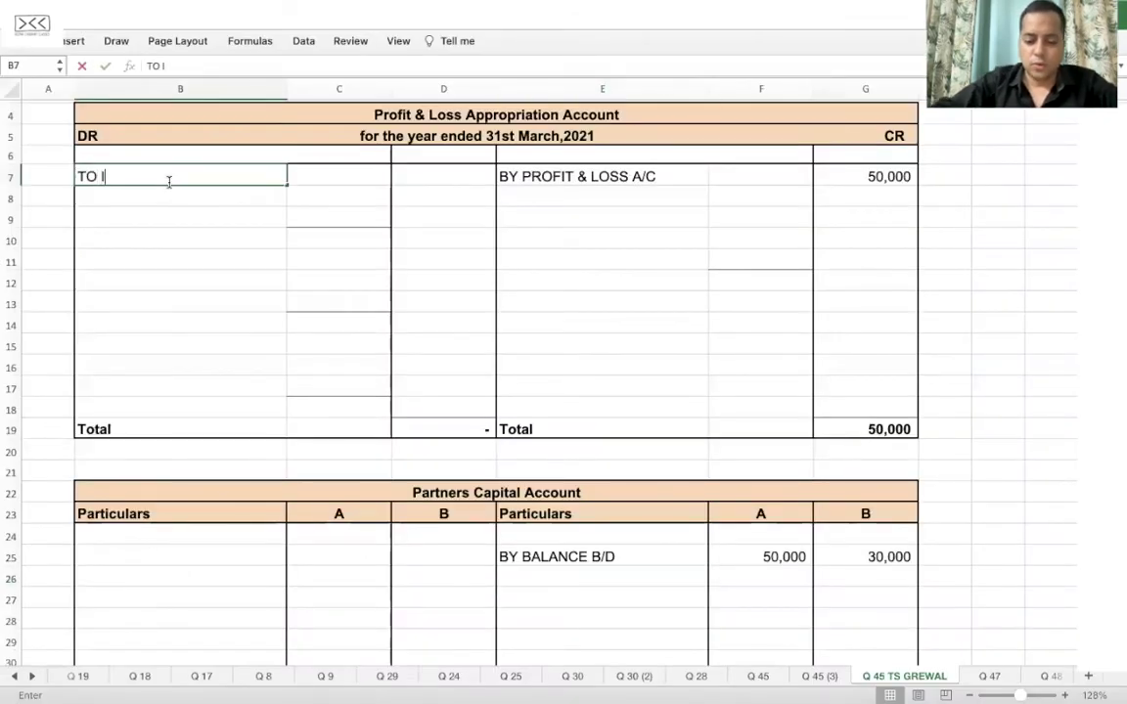
pyautogui.write('NTEREST O')
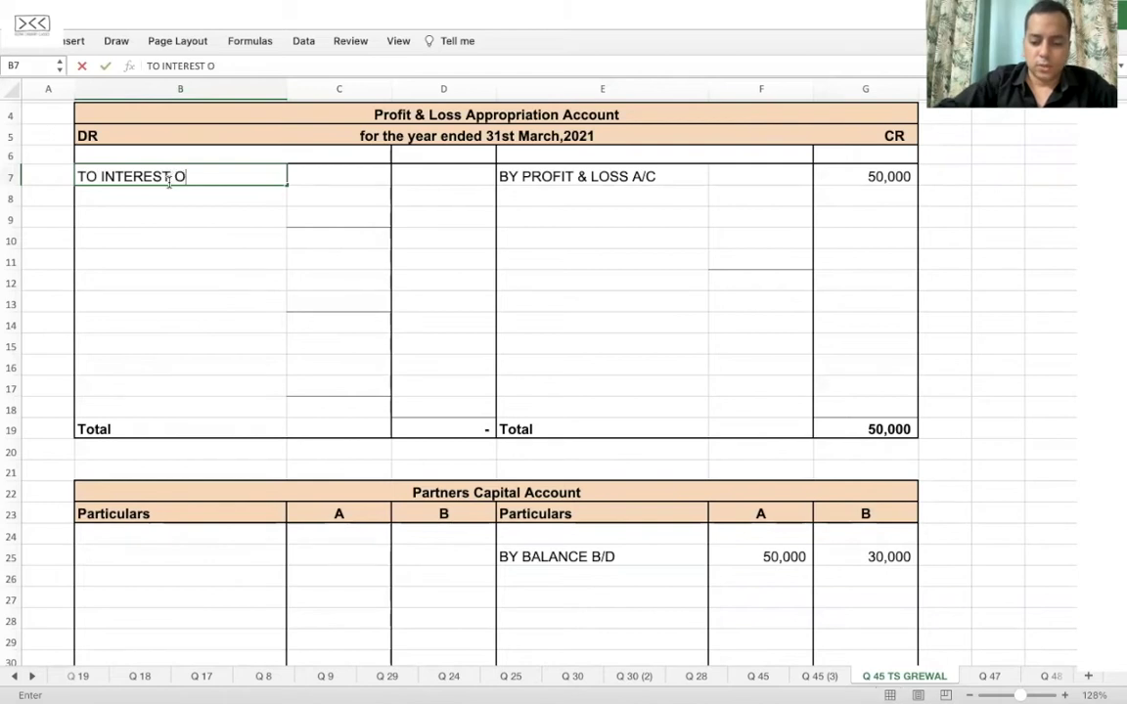
pyautogui.write('N CAPITAL')
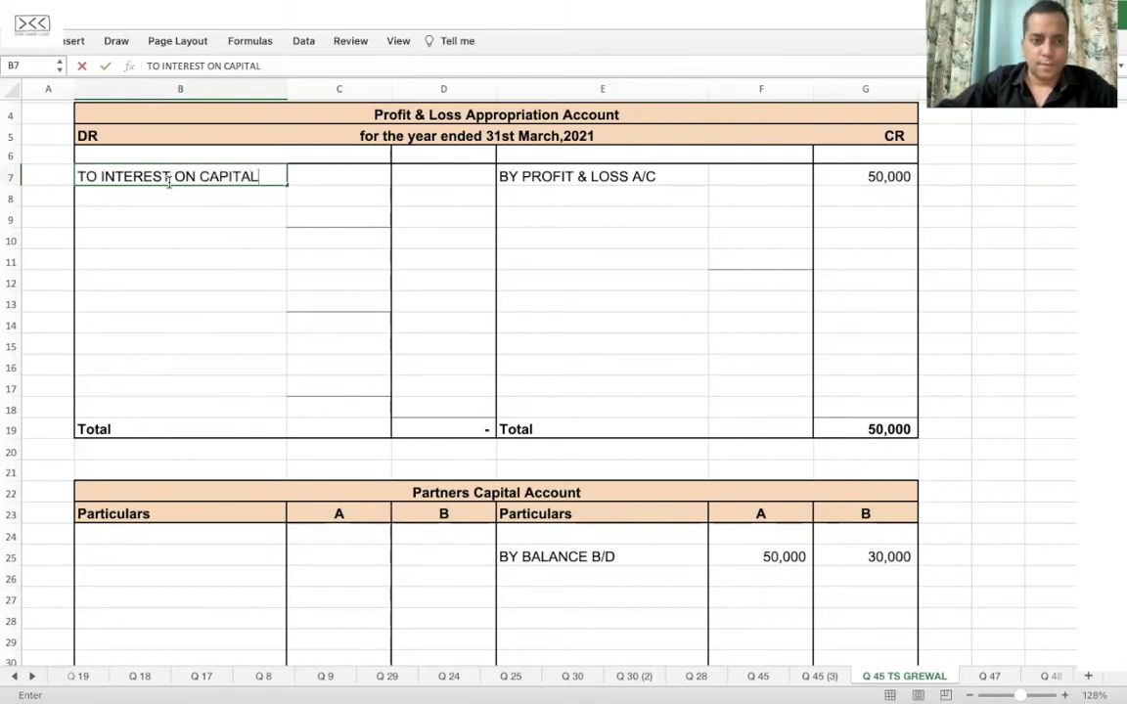
pyautogui.press('Return')
# Step: List partners A and B in B8 and B9 under the interest on capital entry, and select A's amount cell
pyautogui.write('A\\B')
pyautogui.press('BackSpace')
pyautogui.press('BackSpace')
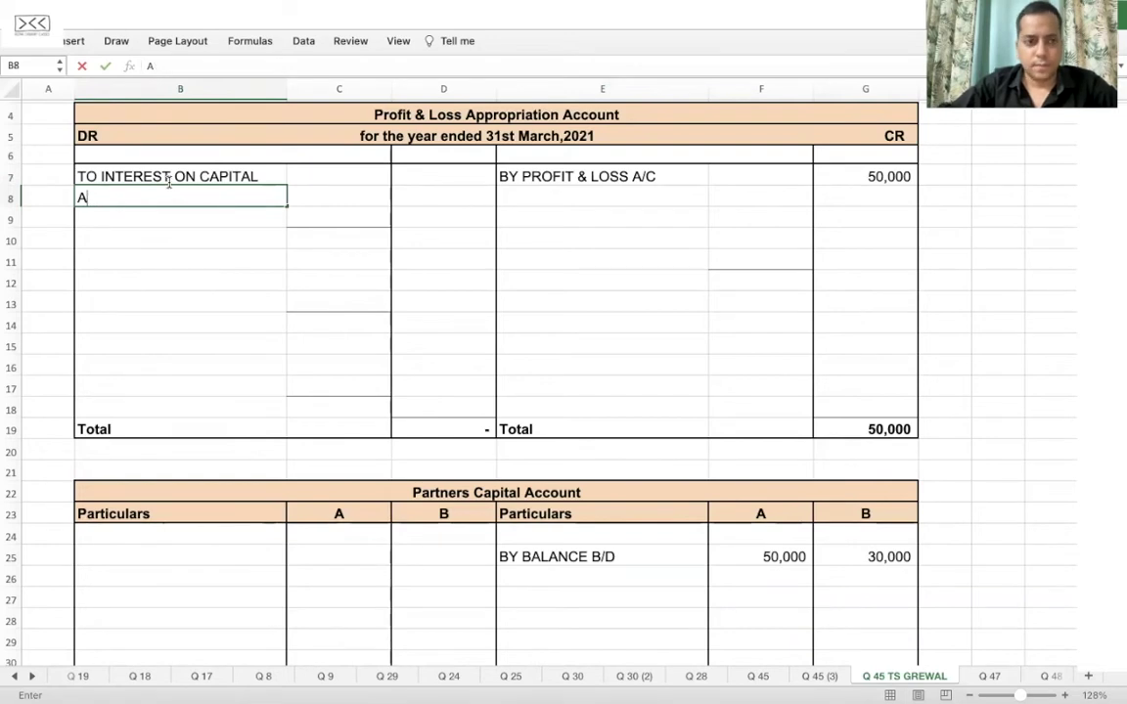
pyautogui.press('Return')
pyautogui.write('B')
pyautogui.press('Return')
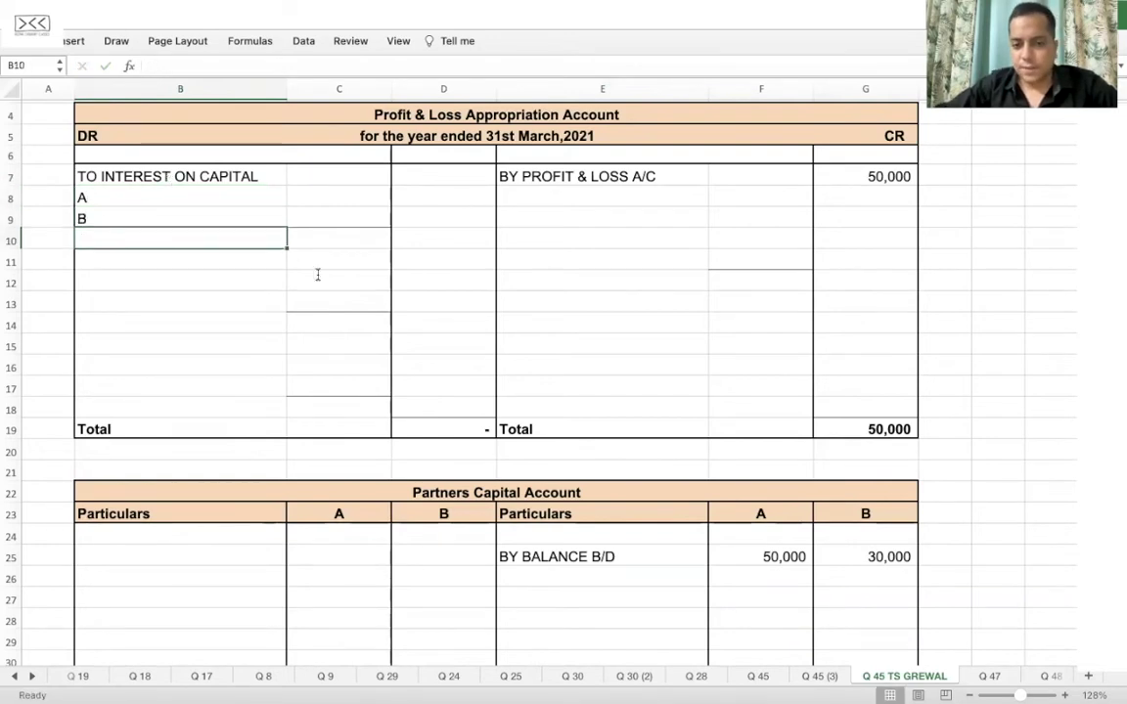
pyautogui.click(344, 197)
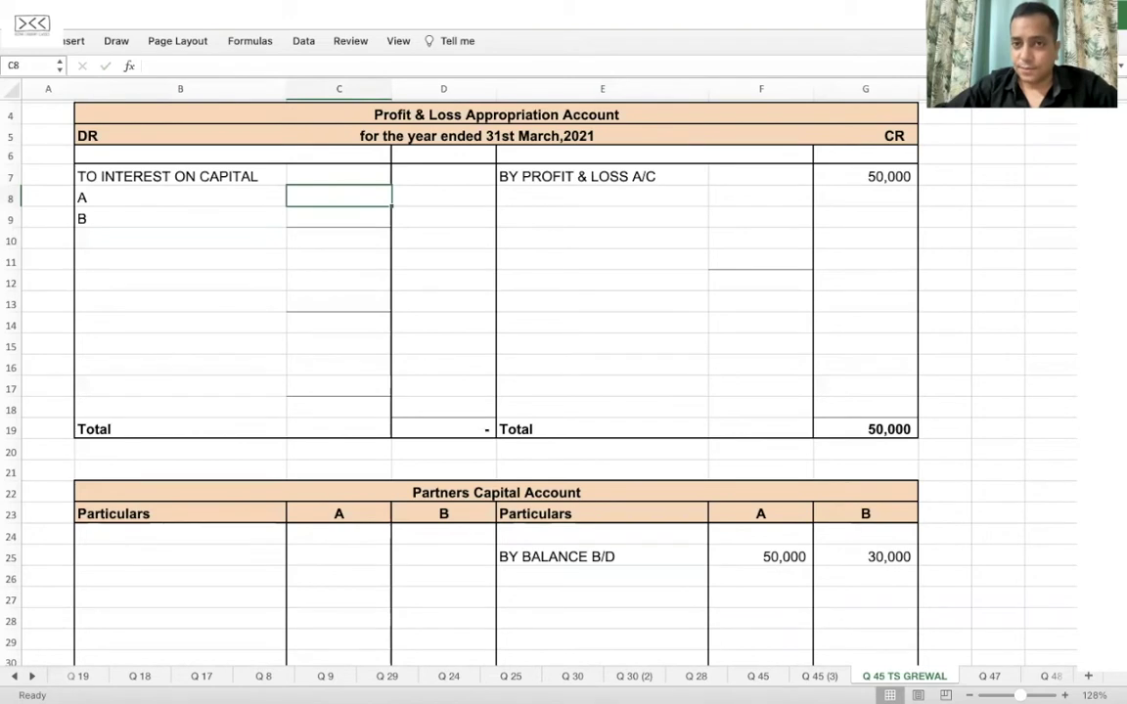
# Step: Enter the interest on capital amounts on the debit side: 3,000 for A in C8 and 1,800 for B in C9
pyautogui.write('3,000')
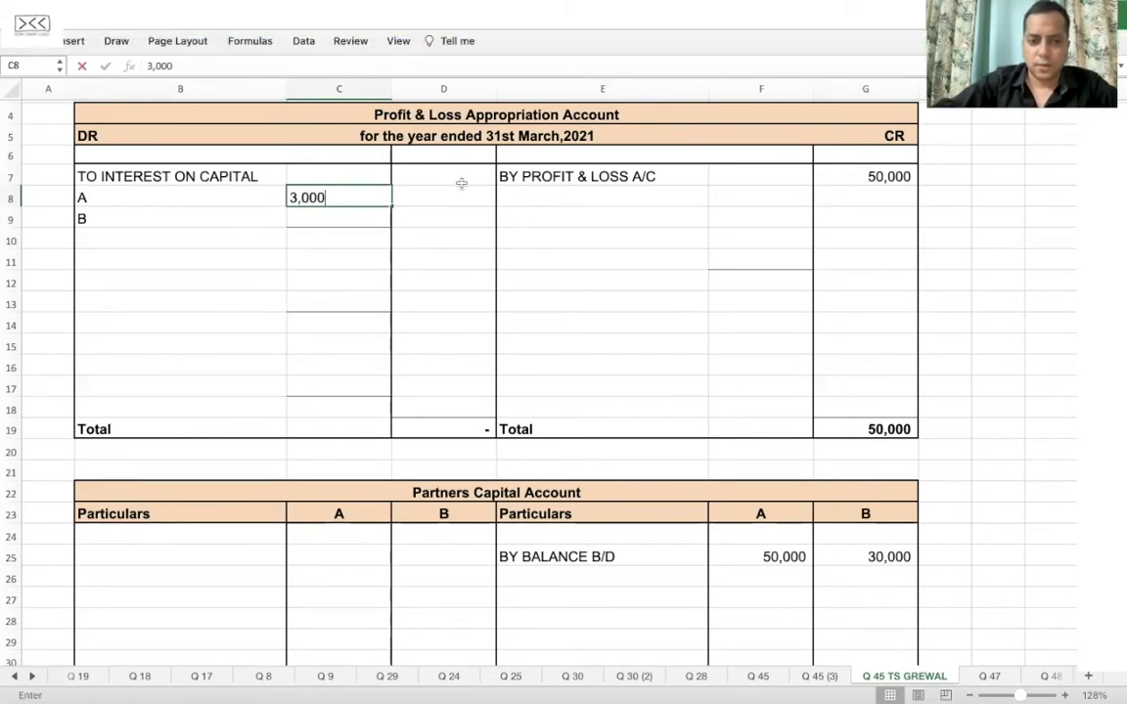
pyautogui.press('Return')
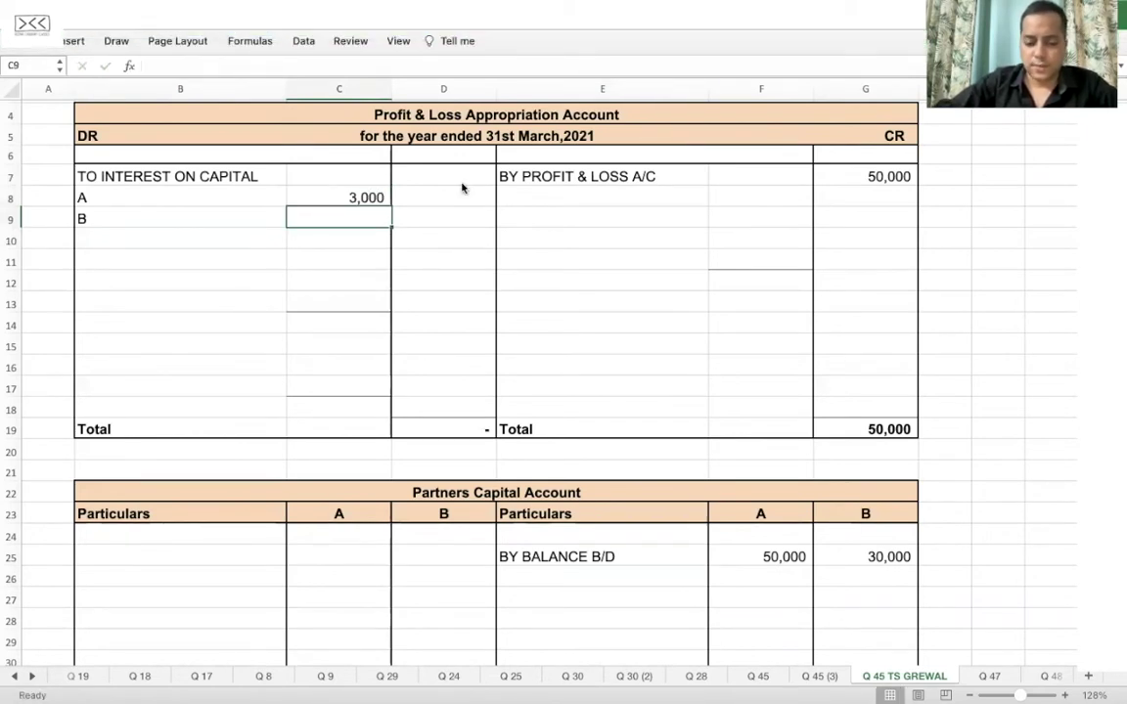
pyautogui.write('1,800')
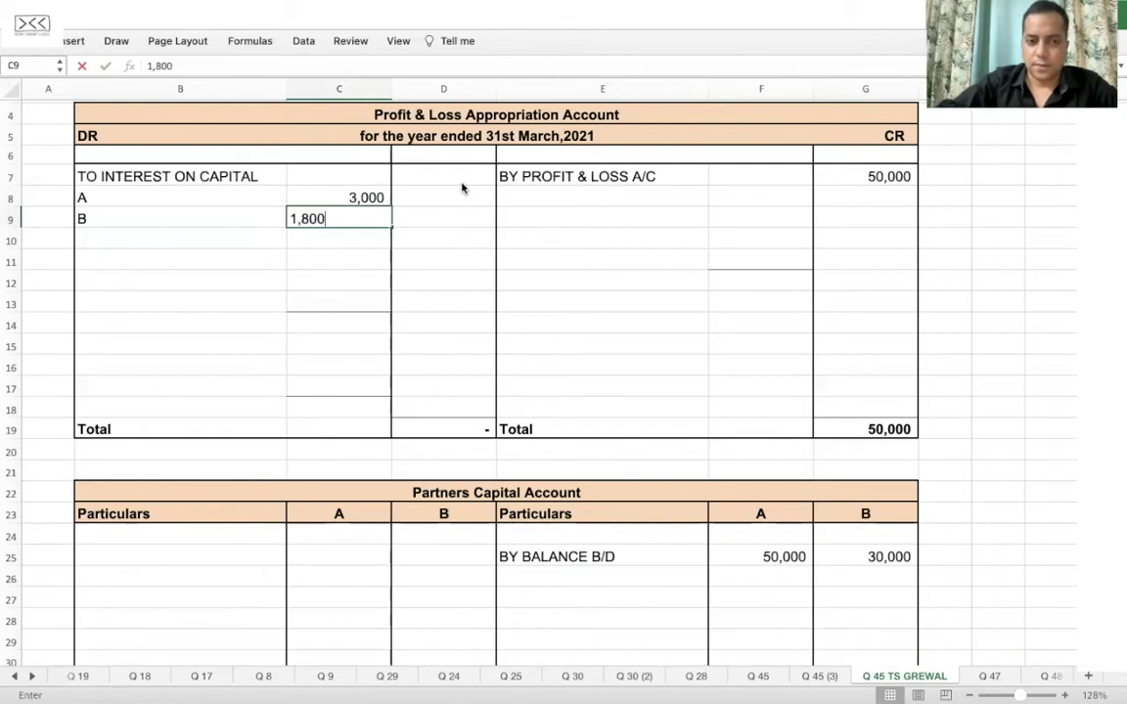
pyautogui.press('Return')
# Step: Total the partners' interest on capital in D9 with =SUM(C8:C9)
pyautogui.press('Up')
pyautogui.press('Right')
pyautogui.write('=SUM(')
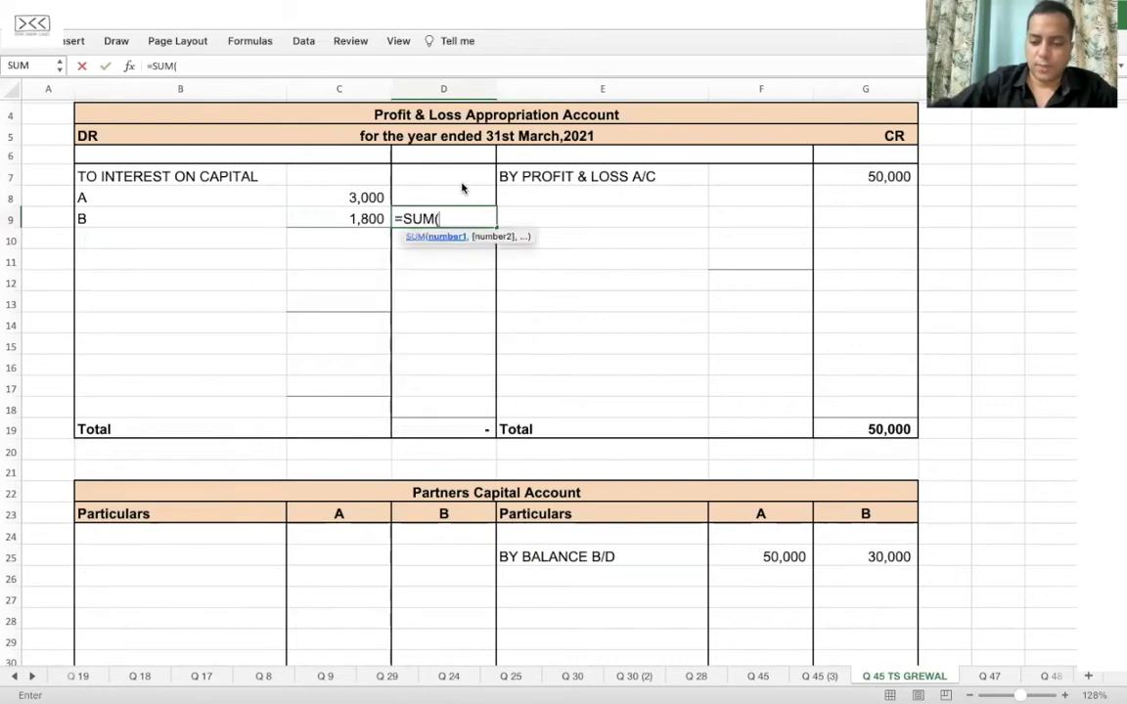
pyautogui.press('Left')
pyautogui.hotkey('shift', 'Up')
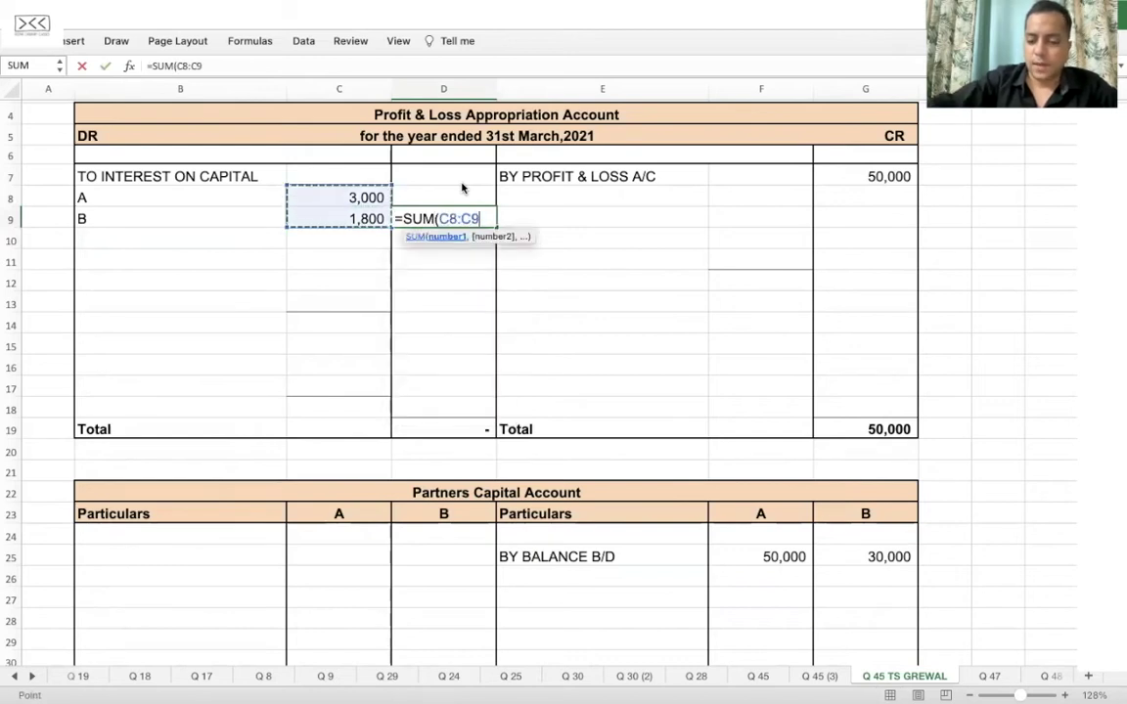
pyautogui.write(')')
pyautogui.press('Return')
# Step: Enter BY INTEREST ON CAPITAL in E26 of the Partners Capital Account with 3,000 for A and 1,800 for B
pyautogui.scroll(-5, 508, 308)
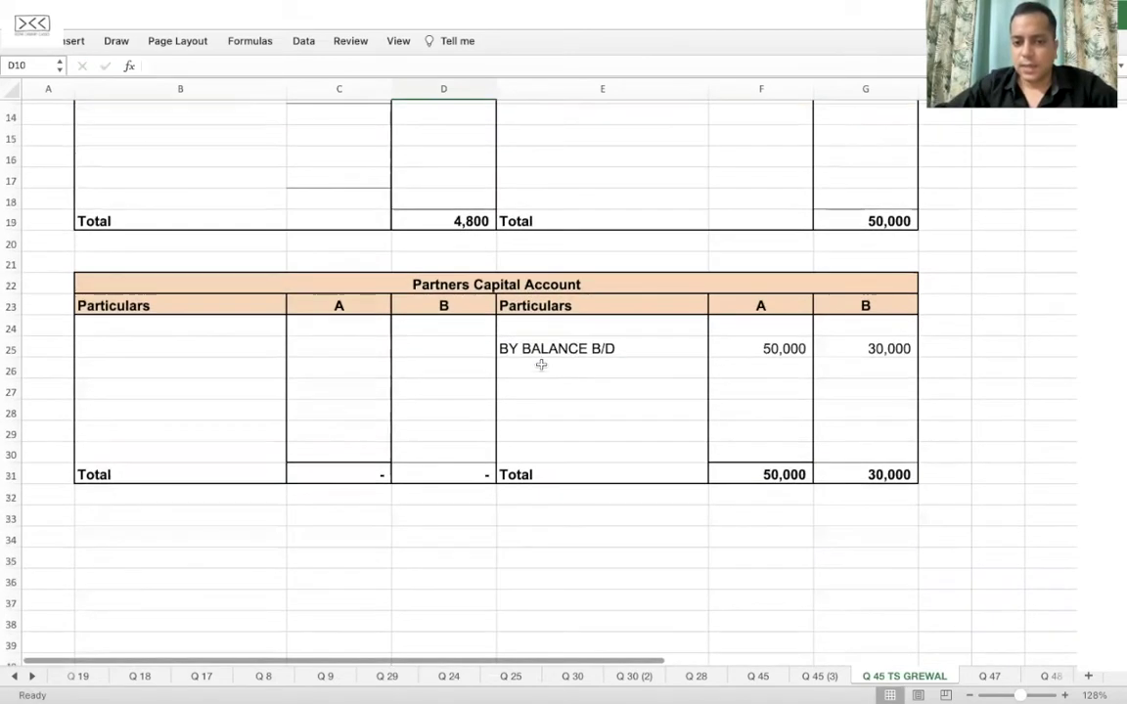
pyautogui.click(531, 367)
pyautogui.write('BY INTEREST O')
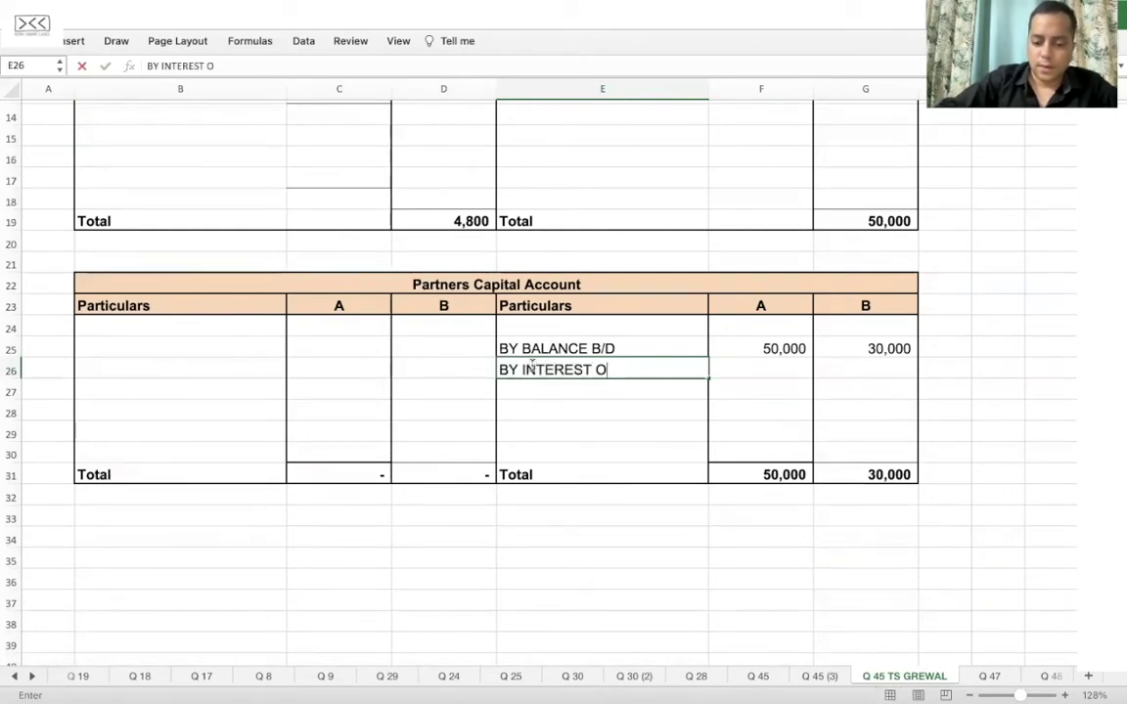
pyautogui.write('N CAPITAL')
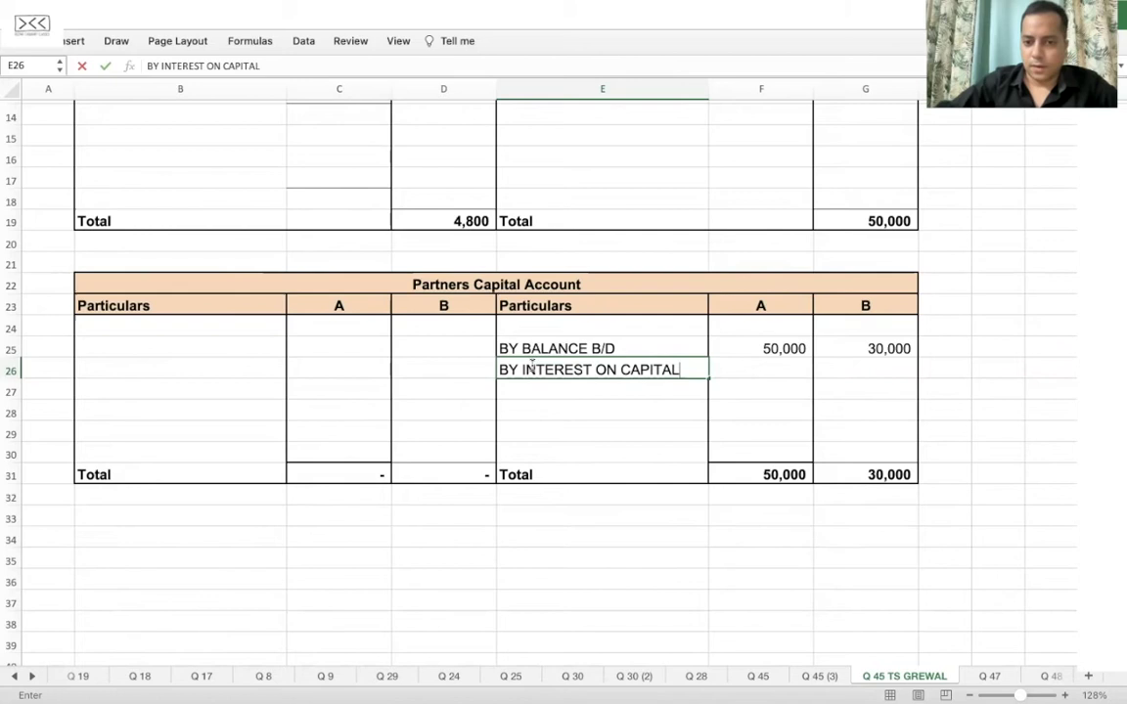
pyautogui.press('Tab')
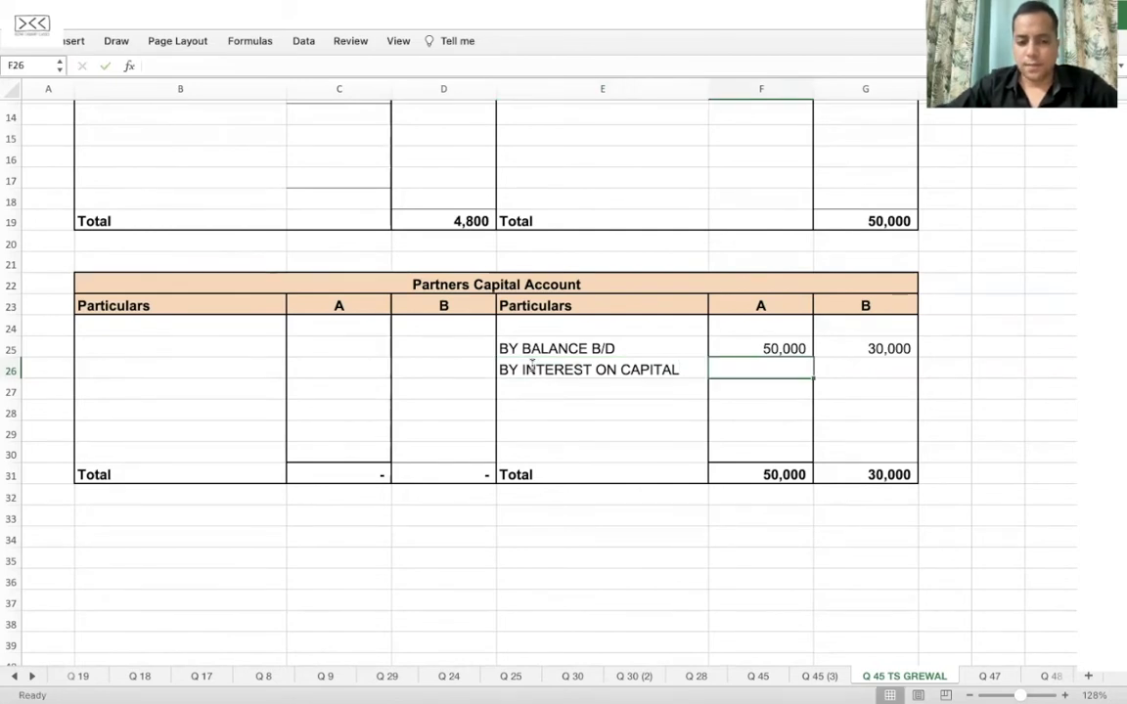
pyautogui.scroll(3, 532, 364)
pyautogui.scroll(1, 532, 364)
pyautogui.write('3,000')
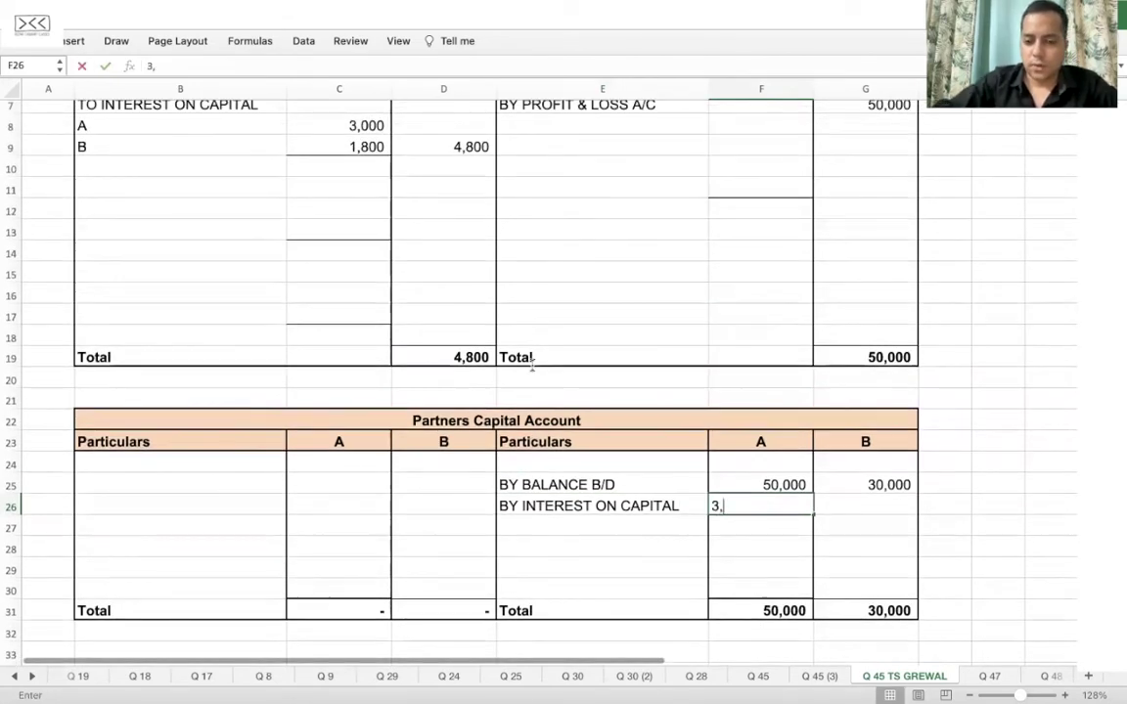
pyautogui.press('Tab')
pyautogui.write('1,8000')
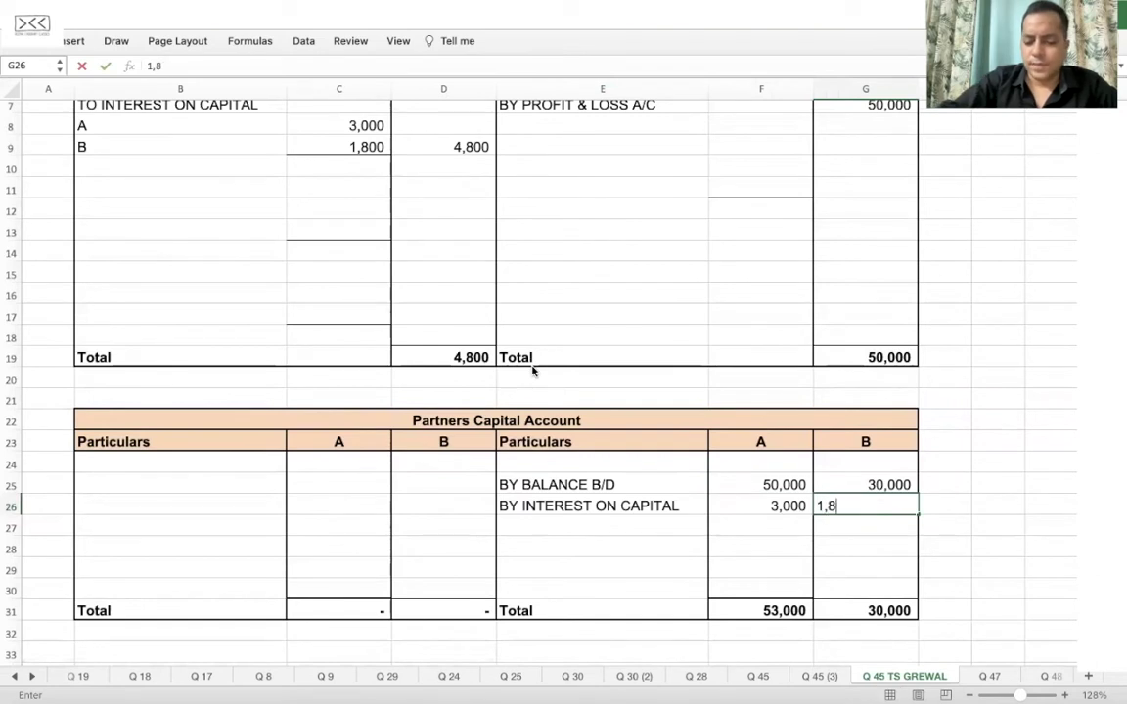
pyautogui.press('Return')
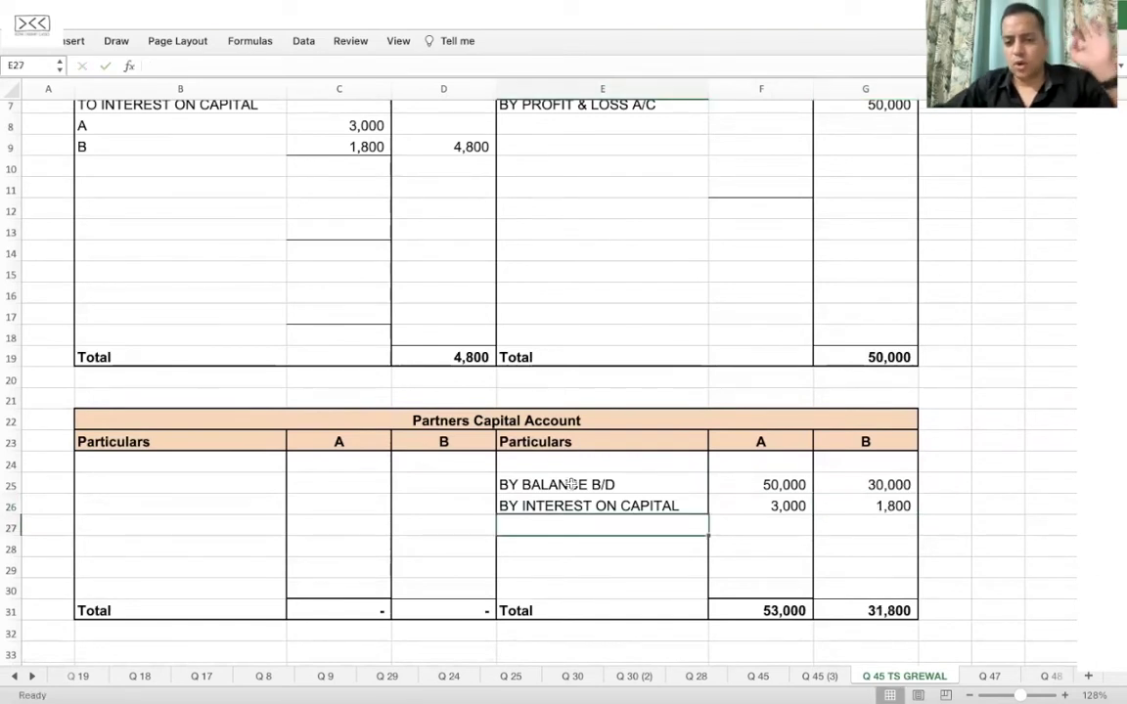
# Step: Switch to the question PDF and draw a tick mark beside term (a) of Question 45, interest on capital
pyautogui.scroll(2, 571, 484)
pyautogui.click(654, 307)
pyautogui.scroll(2, 655, 307)
pyautogui.scroll(1, 654, 308)
pyautogui.moveTo(624, 33)
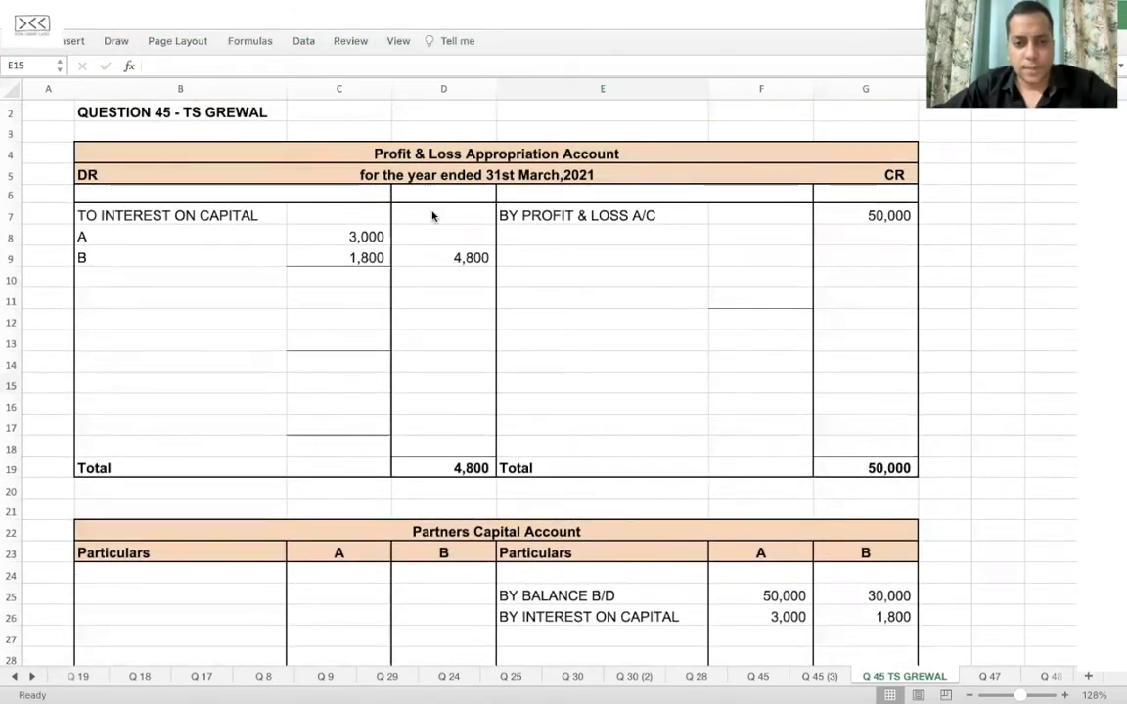
pyautogui.press('super+Tab')
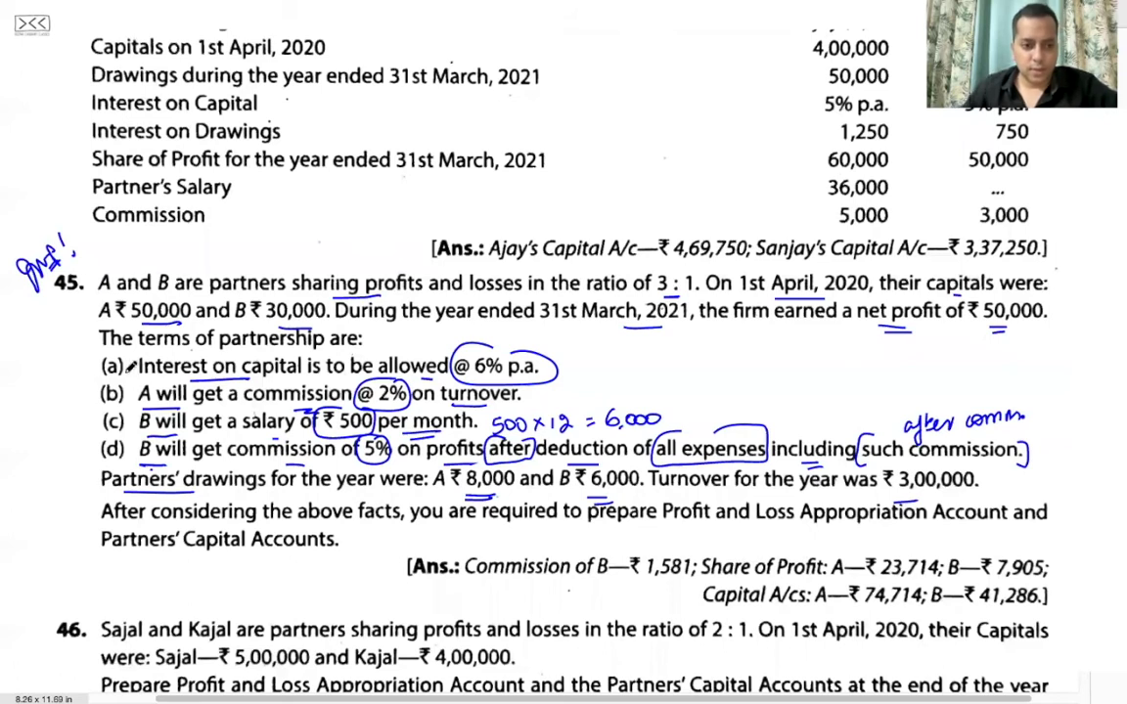
pyautogui.moveTo(89, 364); pyautogui.dragTo(108, 358)
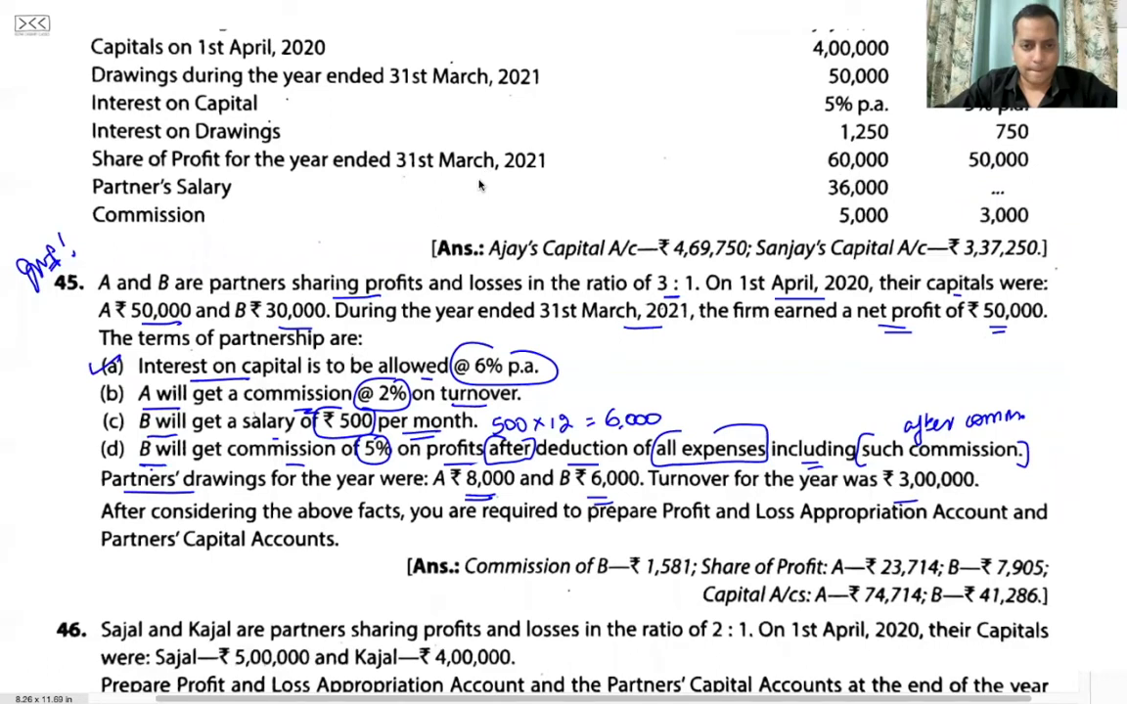
# Step: Back in the Excel sheet, enter TO B'S SALARY (500 X 12) in B11 on the debit side with 6,000 in D11
pyautogui.press('super+Tab')
pyautogui.click(138, 298)
pyautogui.write('TO B')
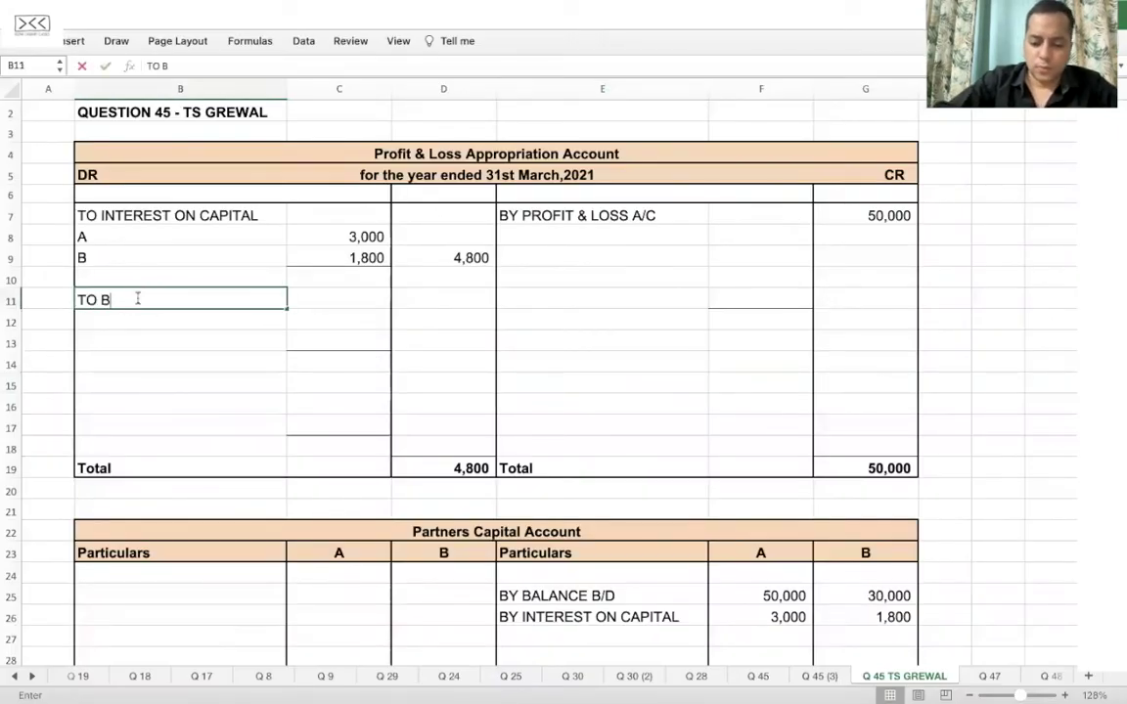
pyautogui.write("'S SALARY")
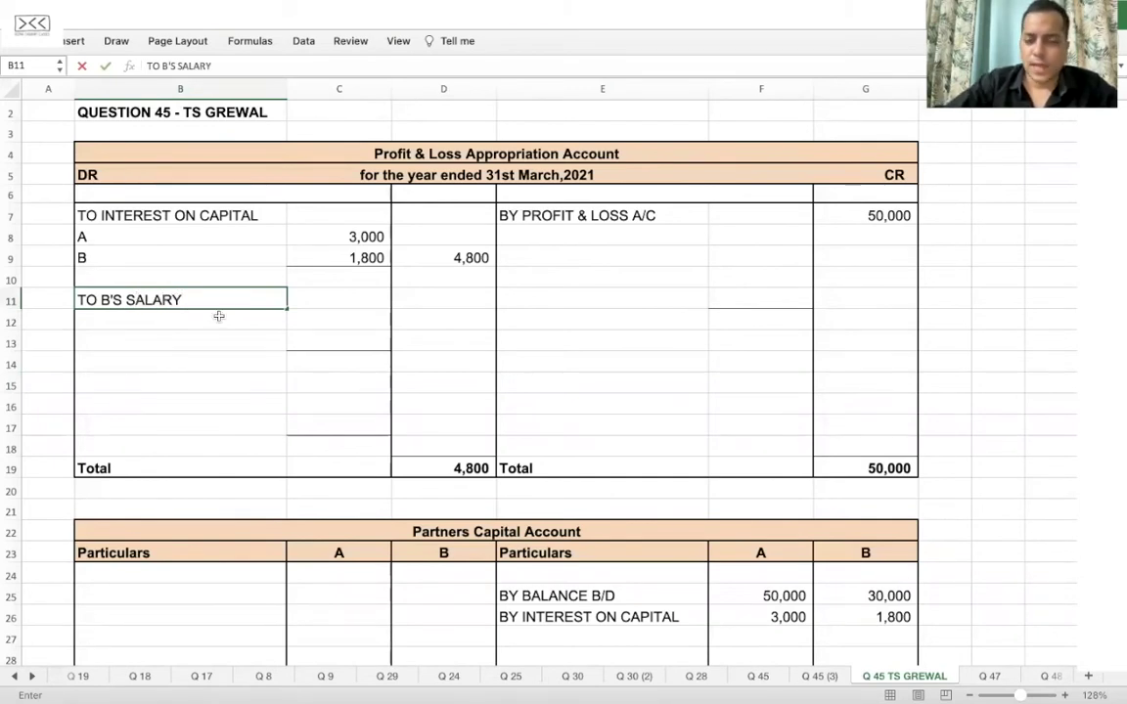
pyautogui.write(' (500 X')
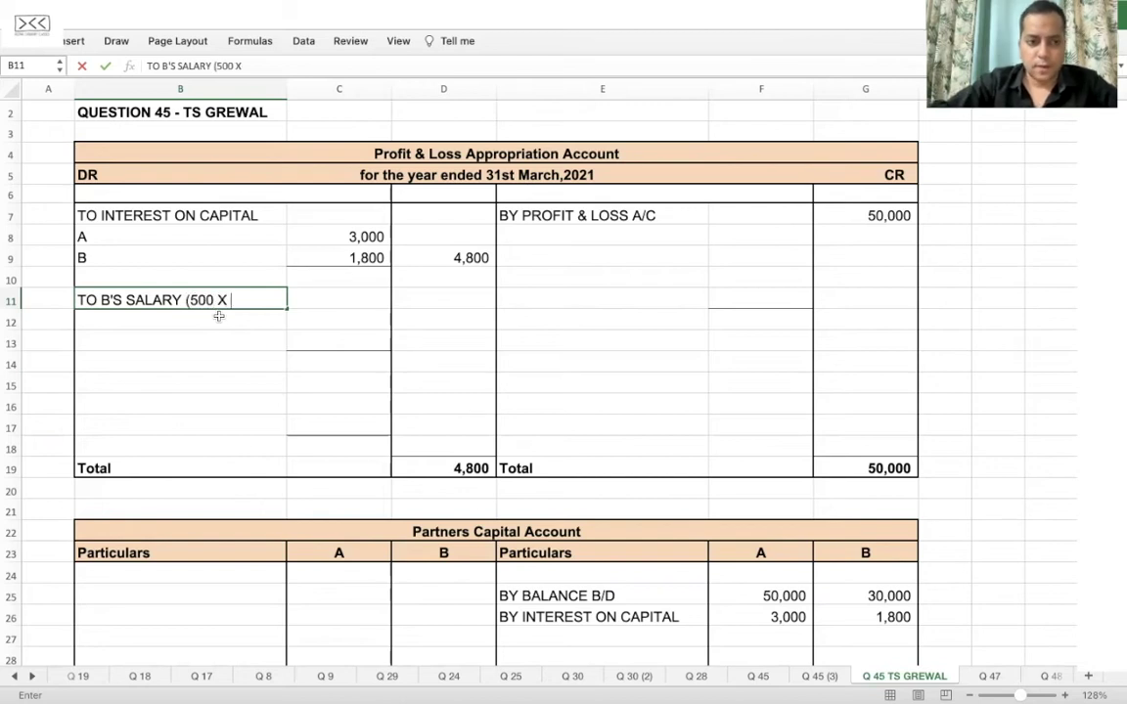
pyautogui.write(' 12)')
pyautogui.press('Tab')
pyautogui.press('Tab')
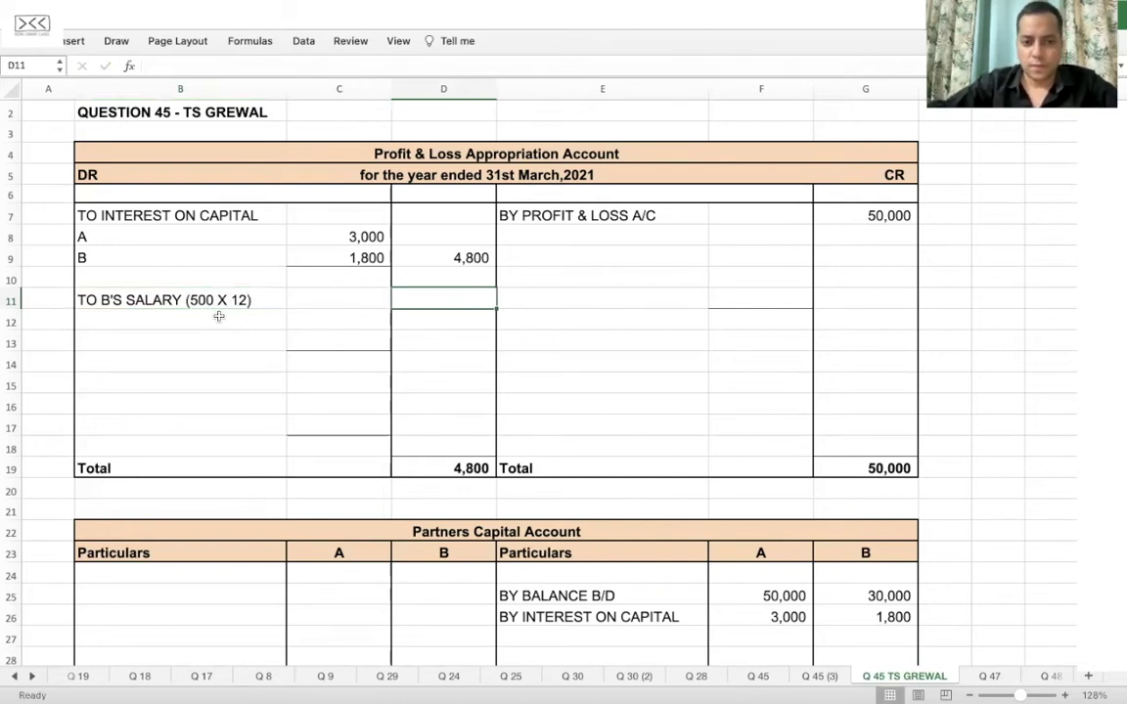
pyautogui.write('6,00')
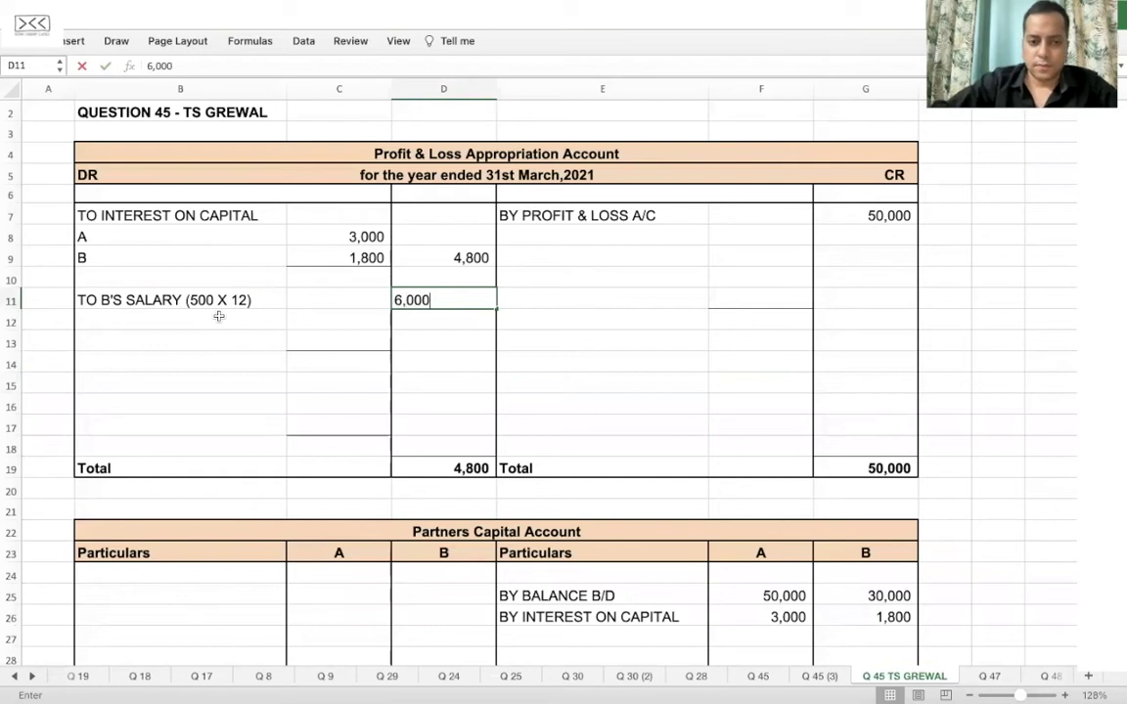
pyautogui.write('0')
pyautogui.press('Return')
# Step: Insert two blank rows at row 13 of the Profit & Loss Appropriation Account
pyautogui.click(12, 339)
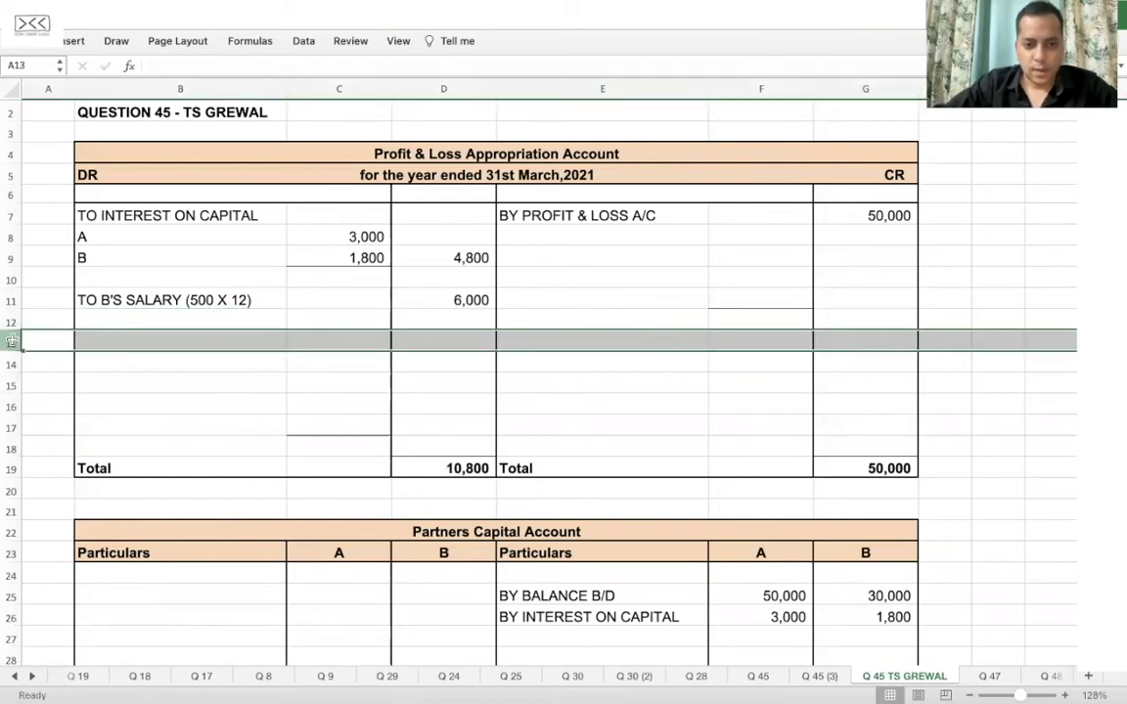
pyautogui.press('super+shift+equal')
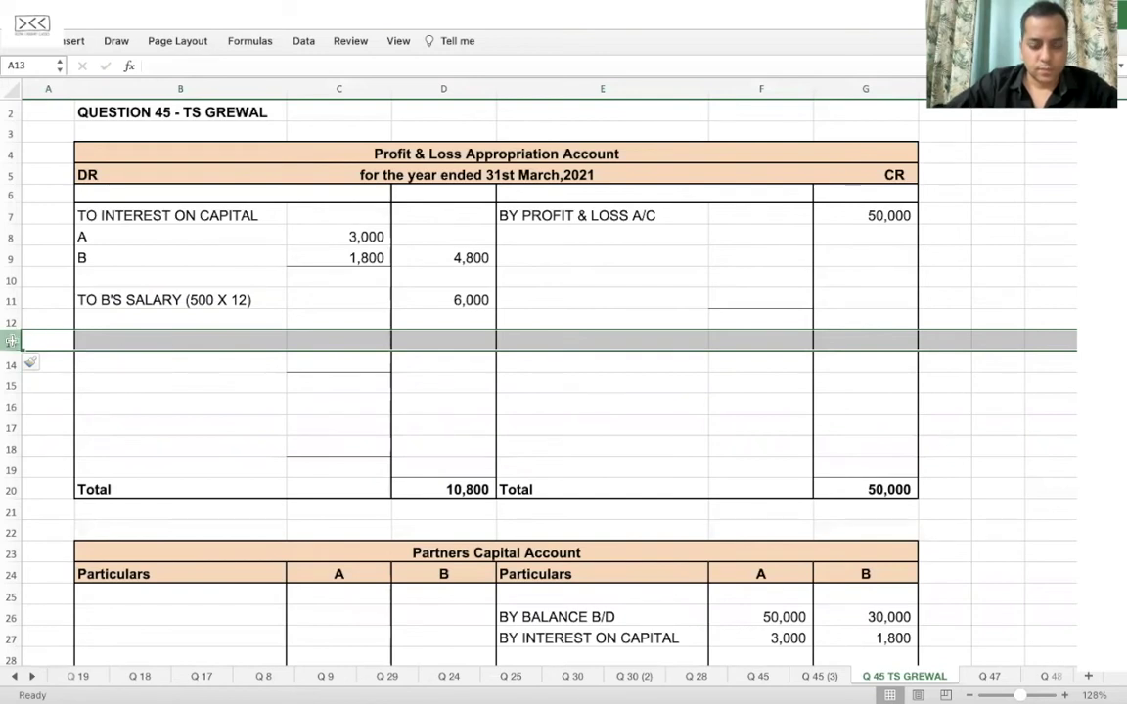
pyautogui.press('super+shift+equal')
# Step: Enter TO COMMISSION in B13 and list partners A and B beneath it in B14 and B15
pyautogui.click(127, 342)
pyautogui.write('TO')
pyautogui.write('MI')
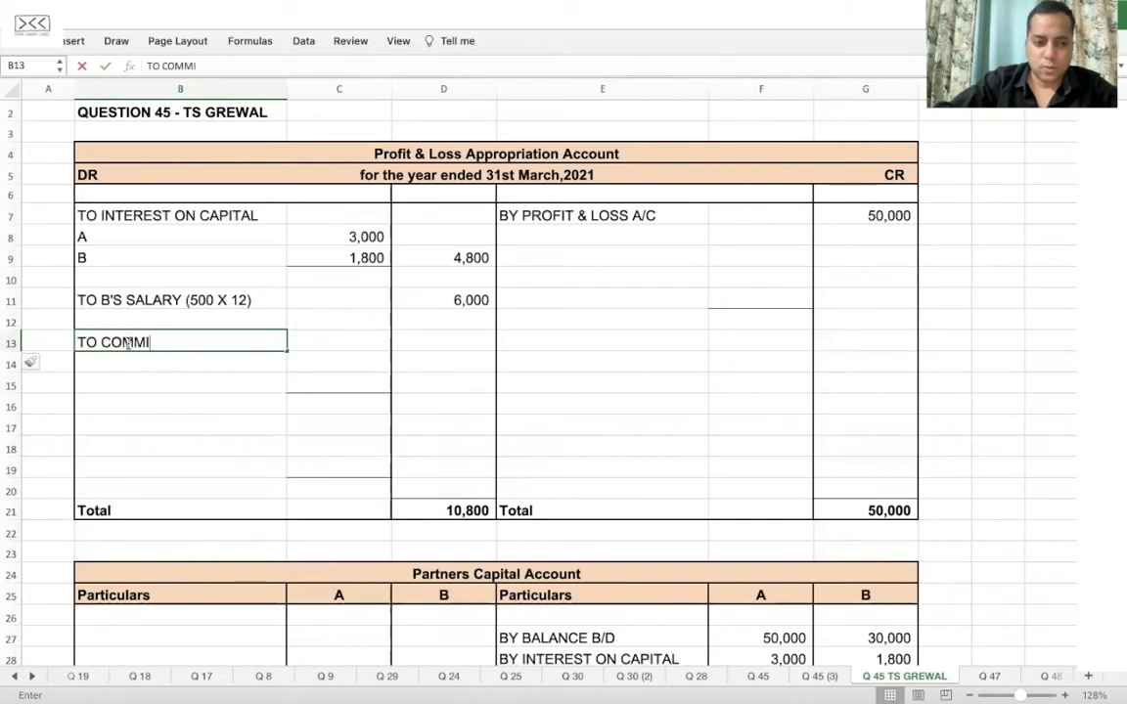
pyautogui.write('SSION')
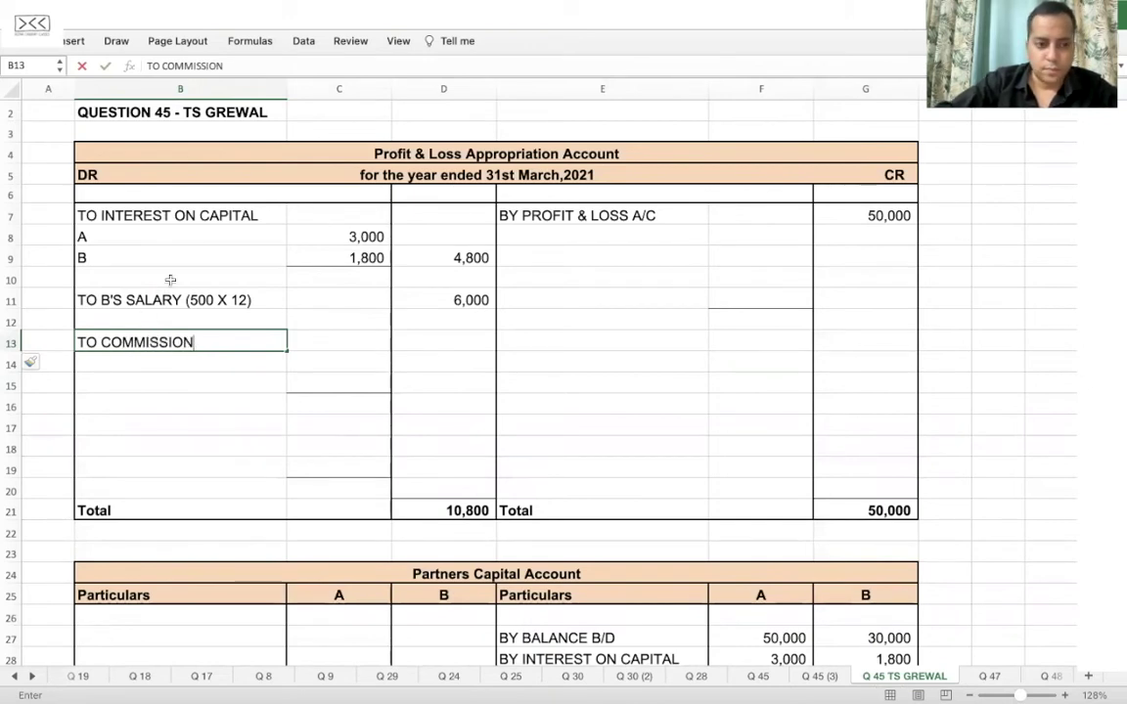
pyautogui.press('Return')
pyautogui.write('A')
pyautogui.press('Return')
pyautogui.write('B')
pyautogui.press('Return')
pyautogui.click(195, 360)
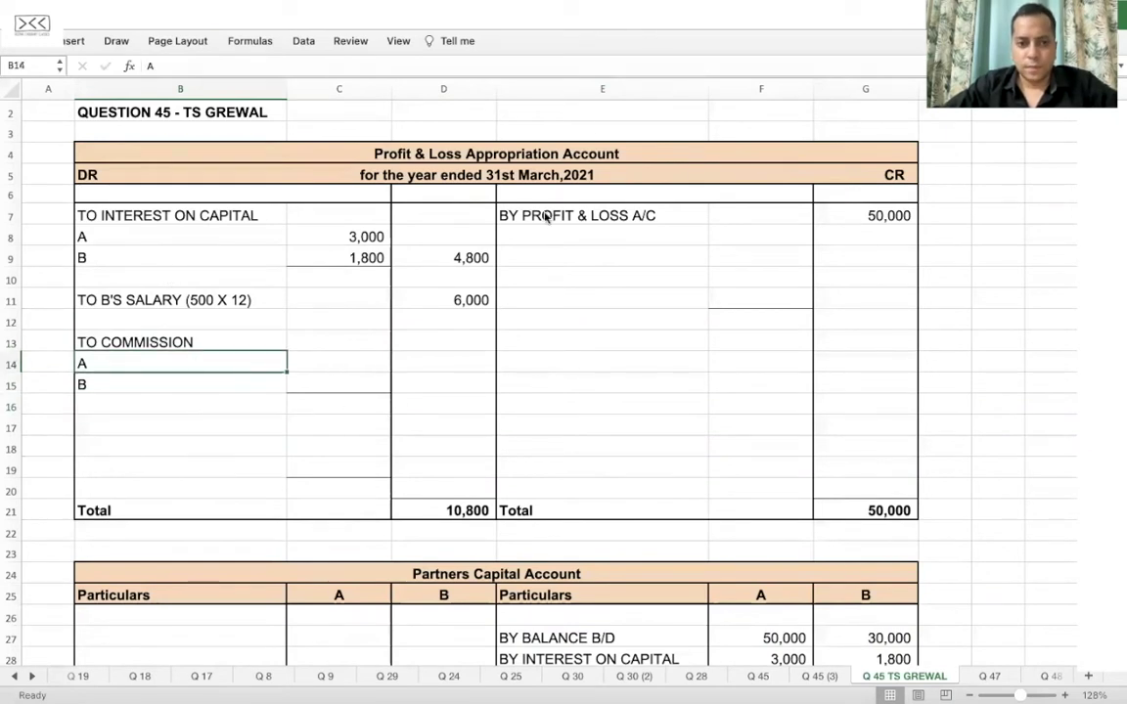
# Step: Enter BY SALARY in E29 of the Partners Capital Account with 0 for A and 6,000 for B
pyautogui.scroll(-5, 333, 405)
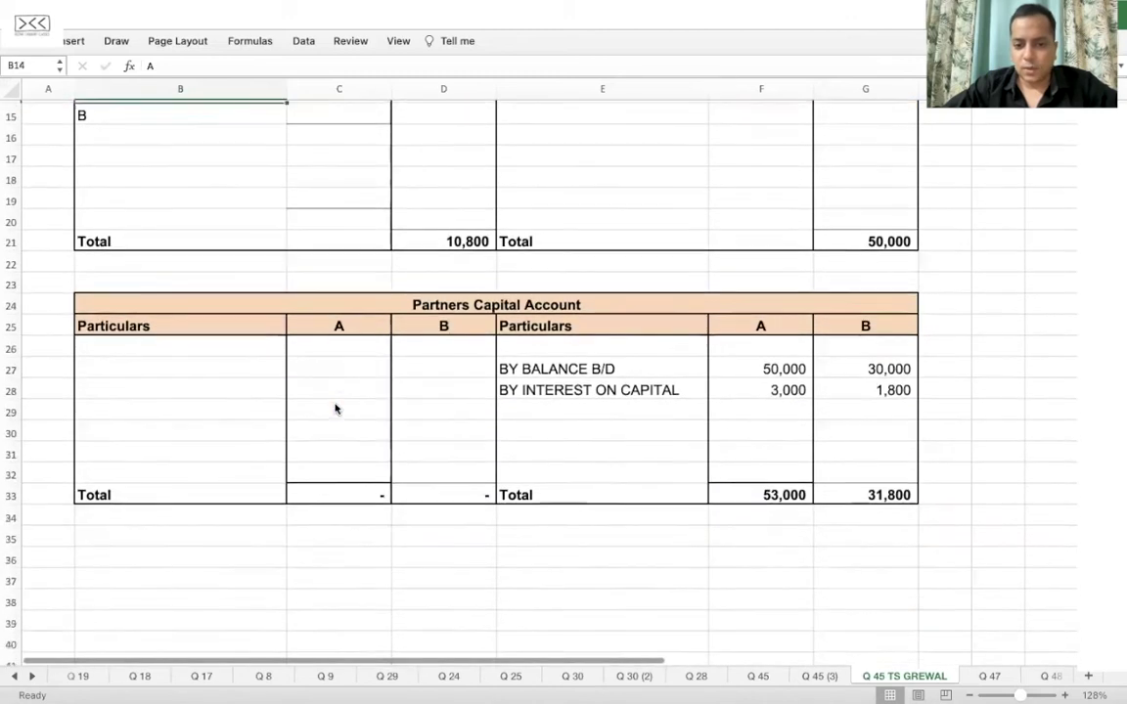
pyautogui.click(498, 389)
pyautogui.write('BY ')
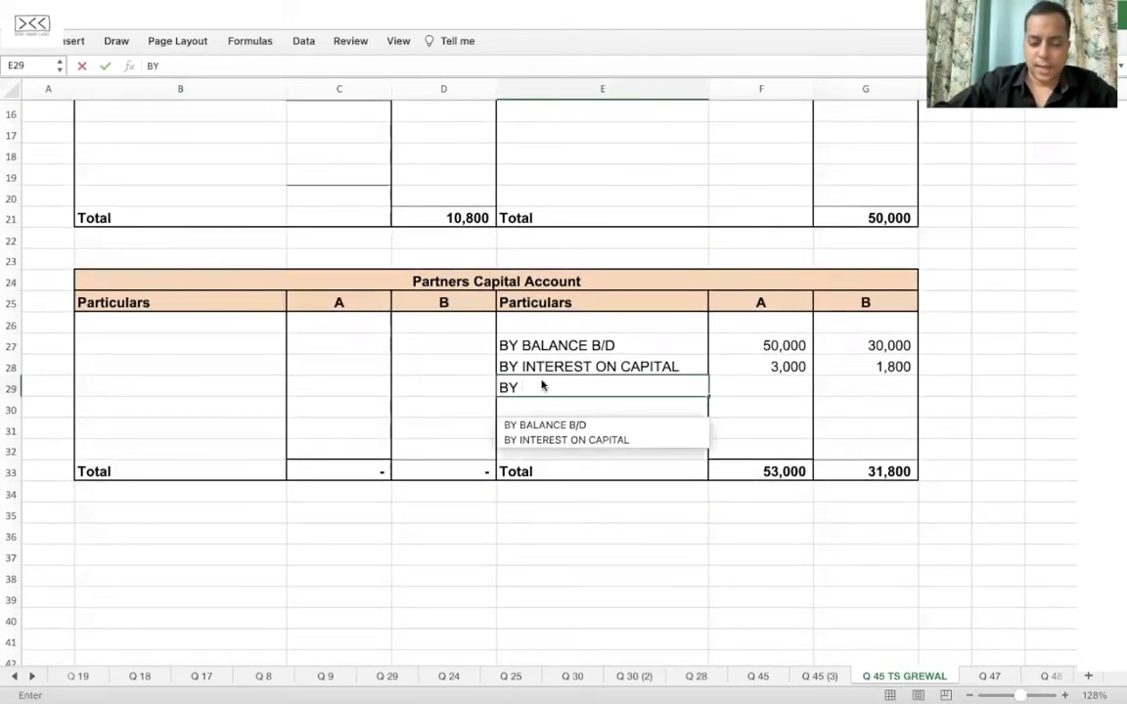
pyautogui.write('SALARY')
pyautogui.press('Tab')
pyautogui.write('0')
pyautogui.press('Tab')
pyautogui.write('6,000')
pyautogui.press('Return')
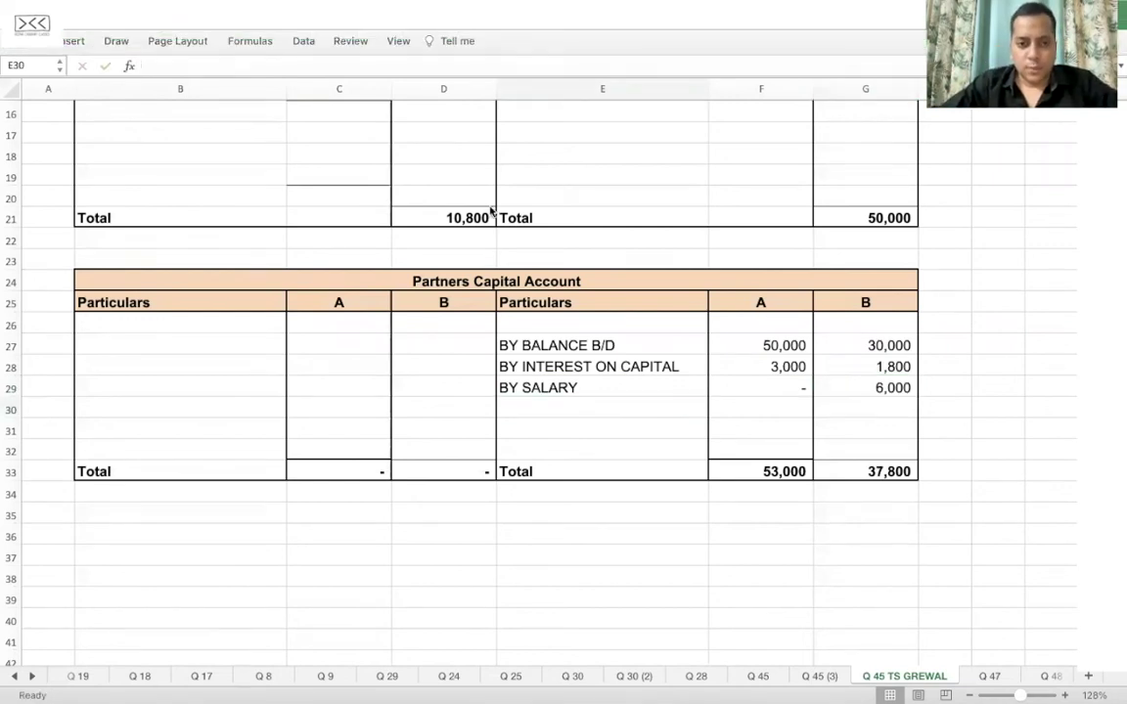
# Step: Check the commission terms in the question PDF and extend A's commission label in B14 to A (3,00,000 X 2%)
pyautogui.hotkey('alt', 'Tab')
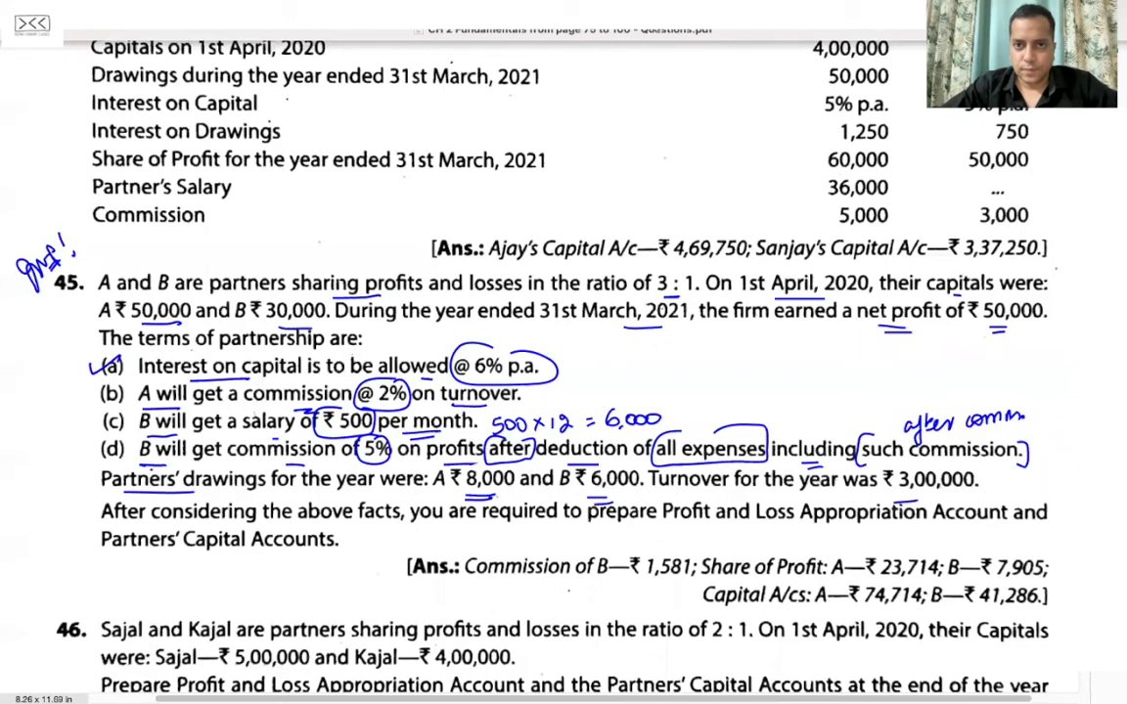
pyautogui.hotkey('alt', 'Tab')
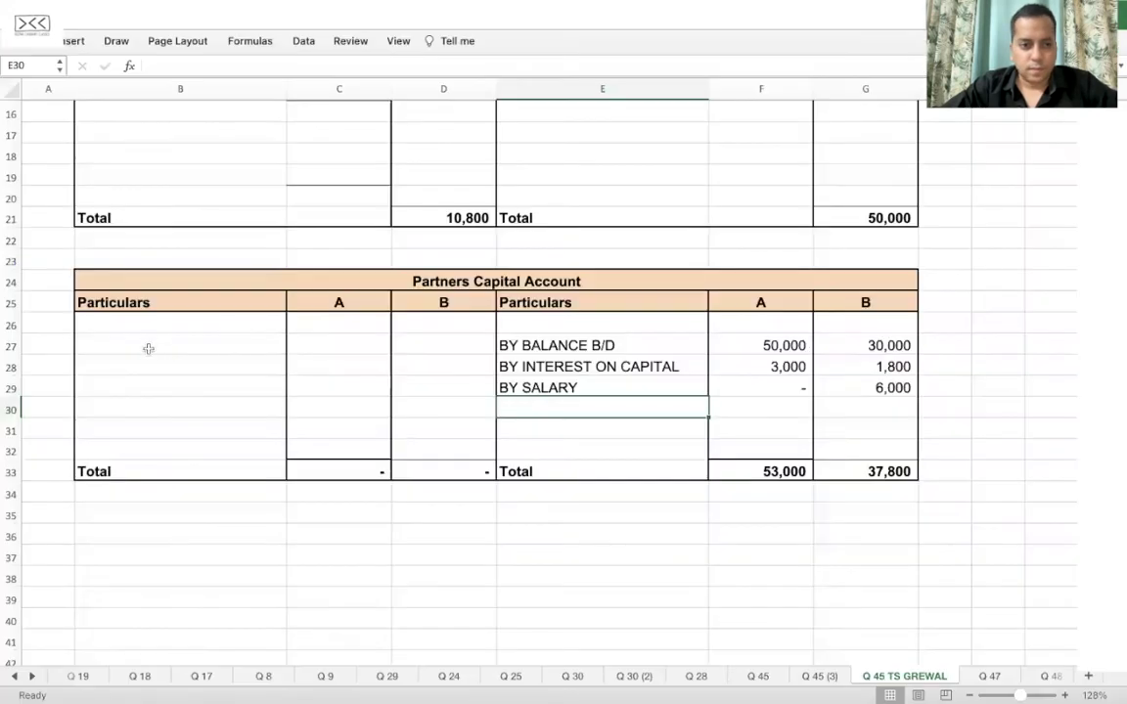
pyautogui.scroll(2, 171, 377)
pyautogui.click(118, 385)
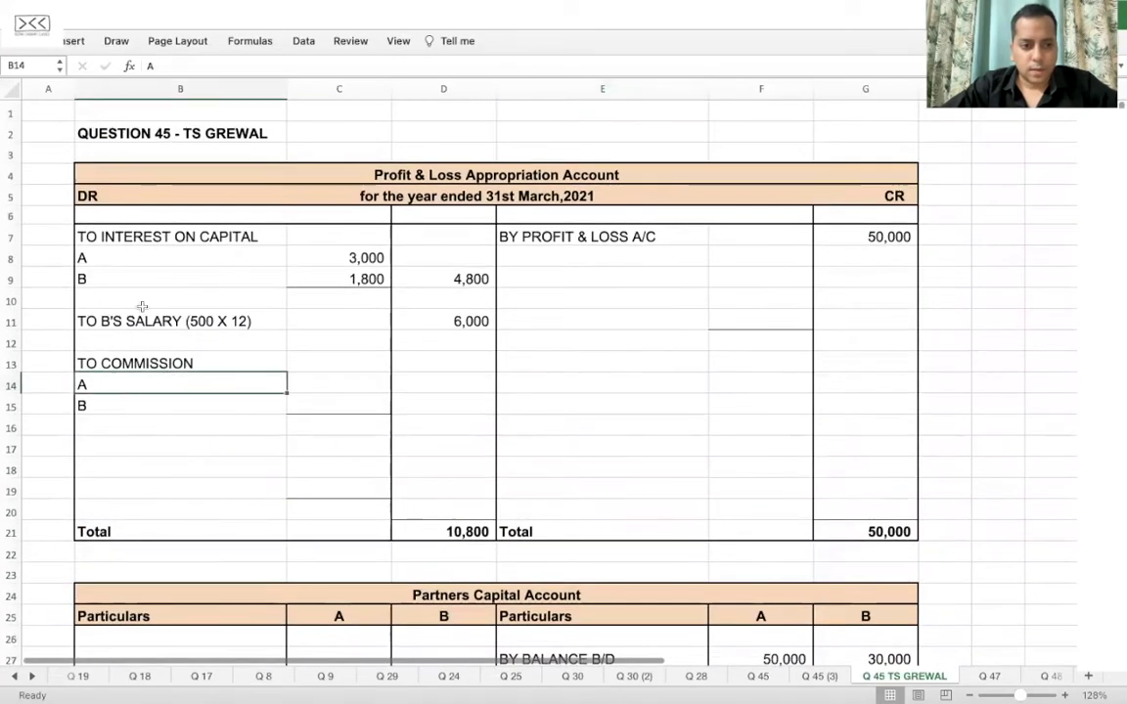
pyautogui.click(223, 65)
pyautogui.write('(')
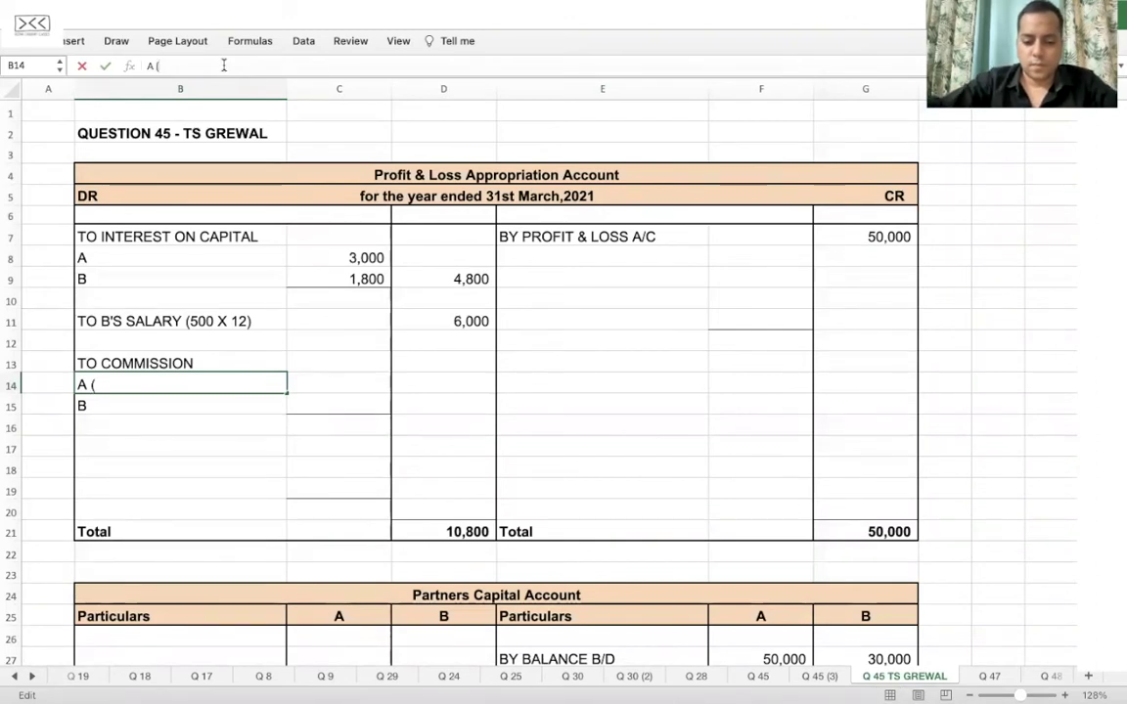
pyautogui.write('3,00,0')
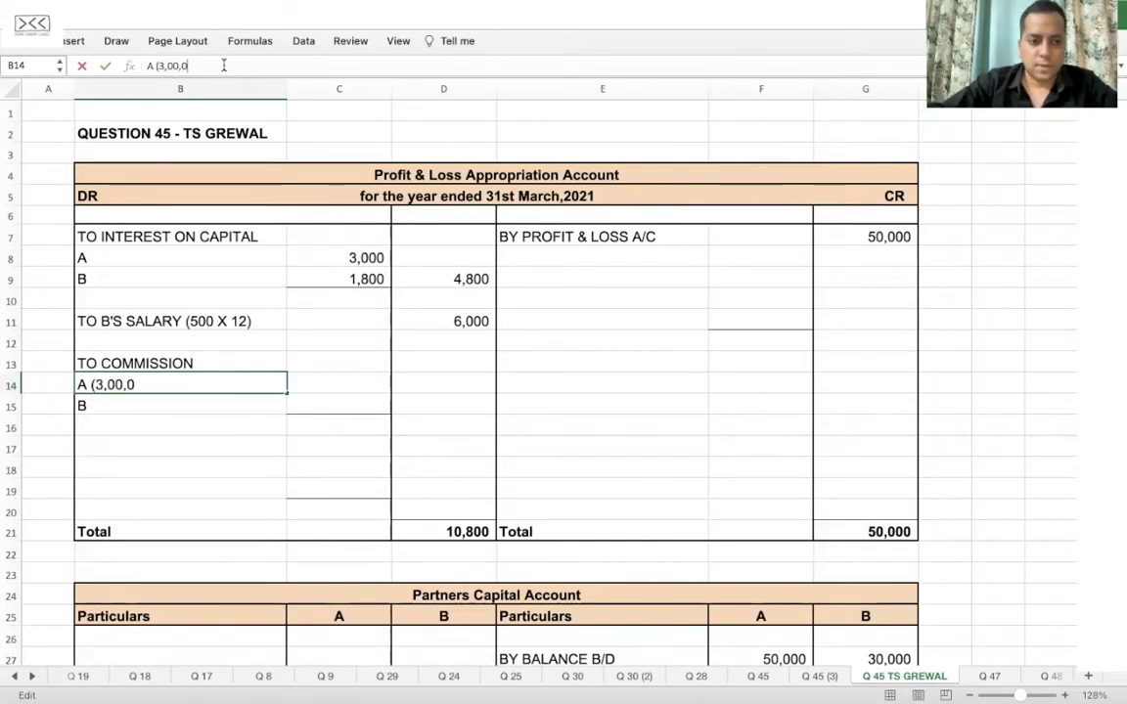
pyautogui.write('00 X 2')
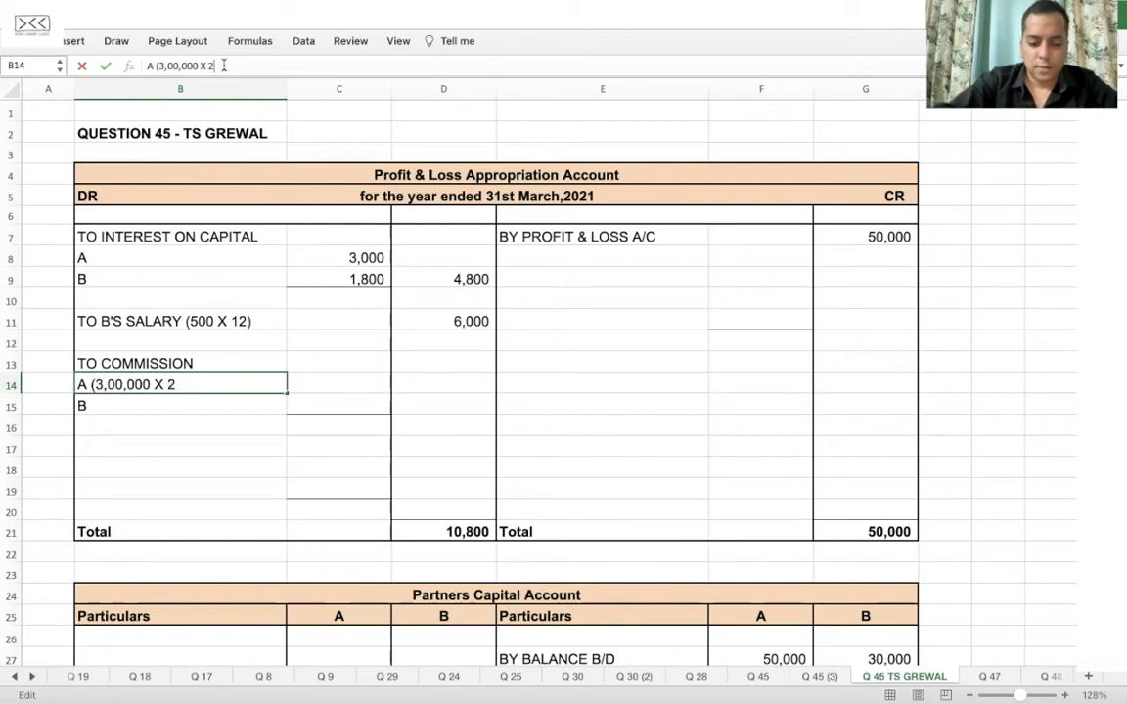
pyautogui.write('%)')
pyautogui.press('Tab')
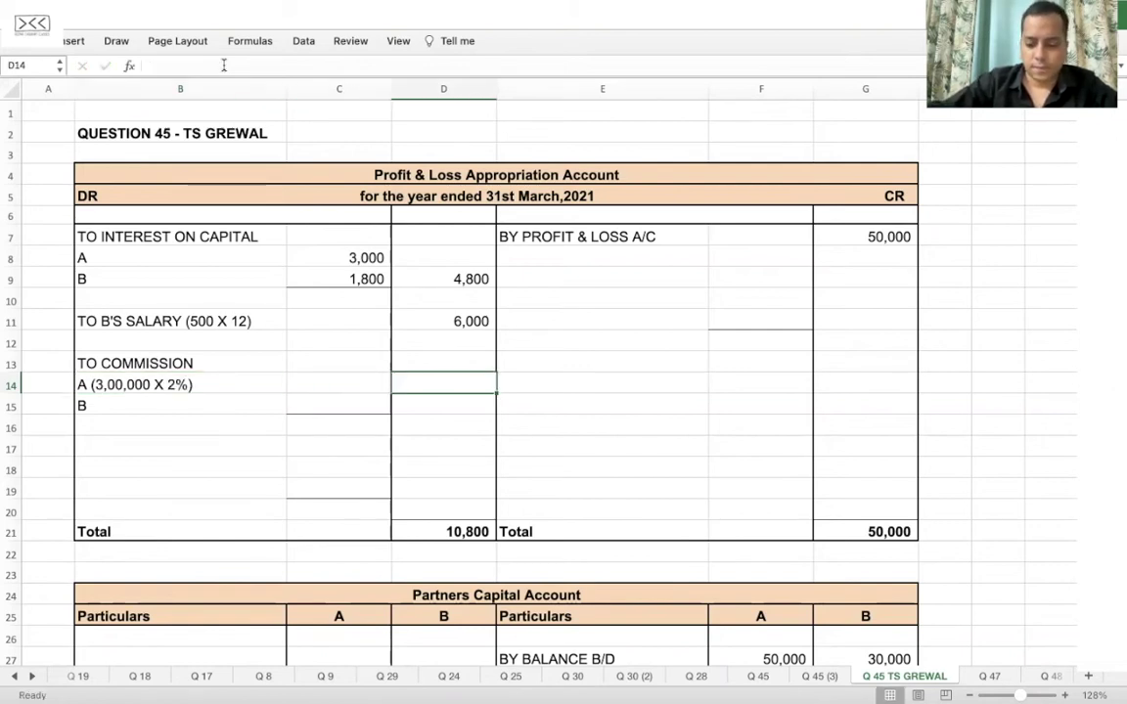
# Step: Enter A's commission of 6,000 in C14, then check B's commission terms in the question PDF
pyautogui.write('6,000')
pyautogui.press('Return')
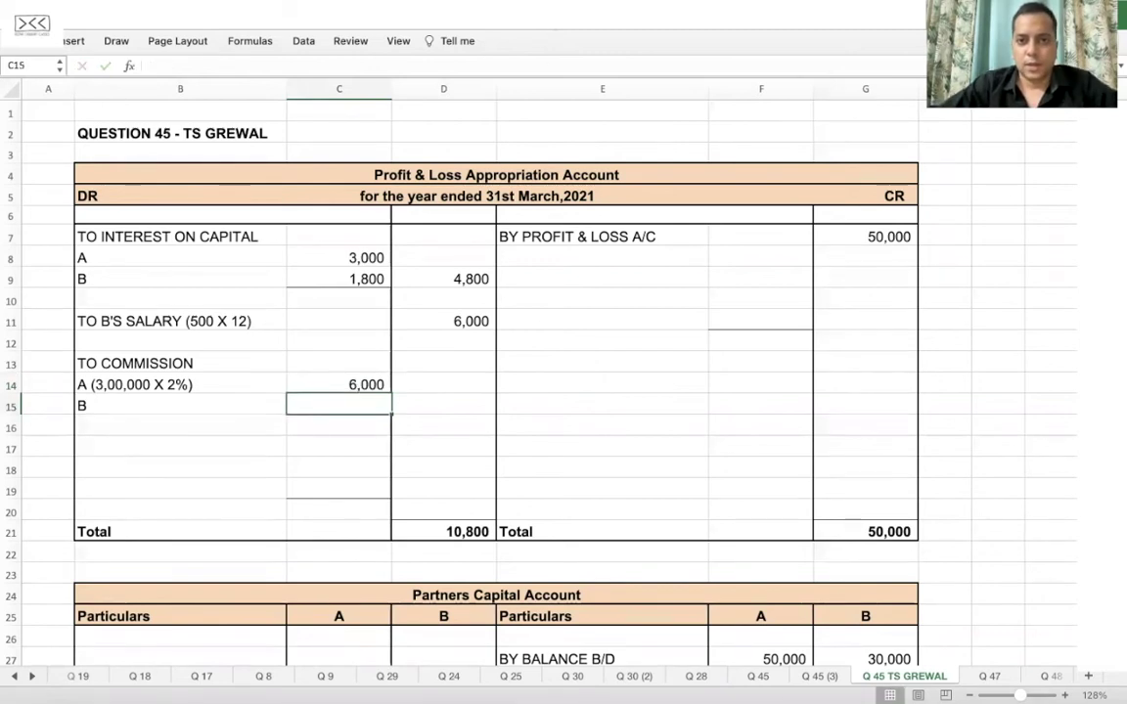
pyautogui.press('super+Tab')
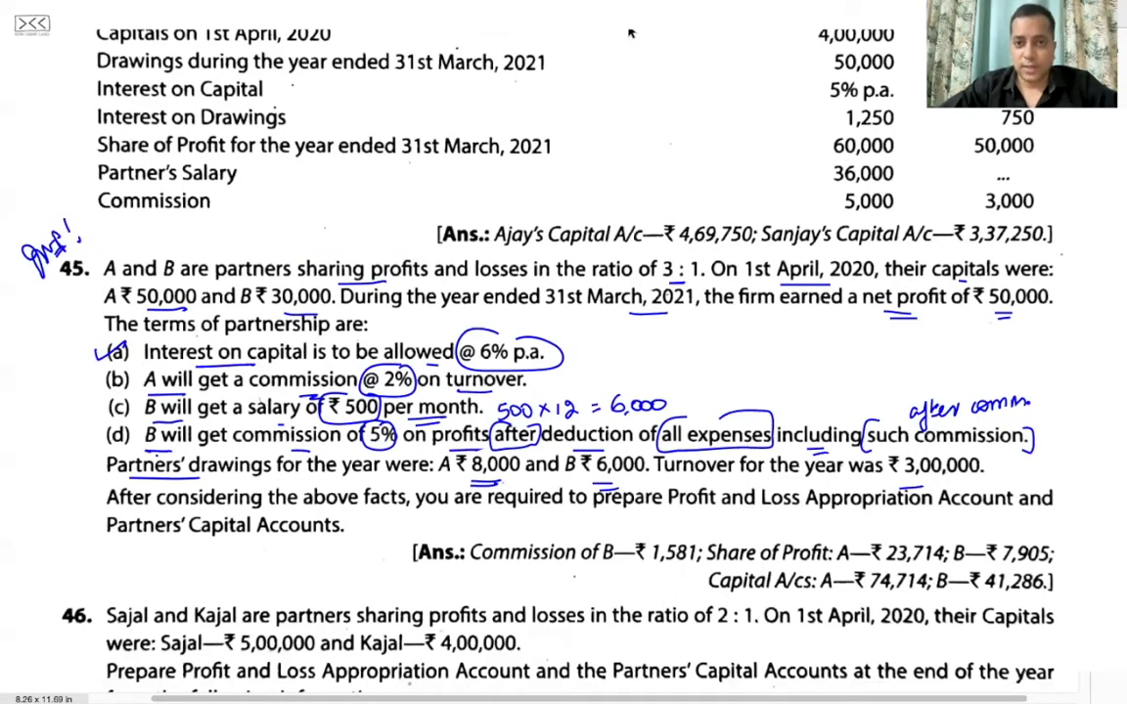
pyautogui.hotkey('alt', 'Tab')
# Step: Handwrite the working-note heading "W/N: 1) Commission Payable to B" with the pink pen below the Partners Capital Account
pyautogui.scroll(-5, 391, 421)
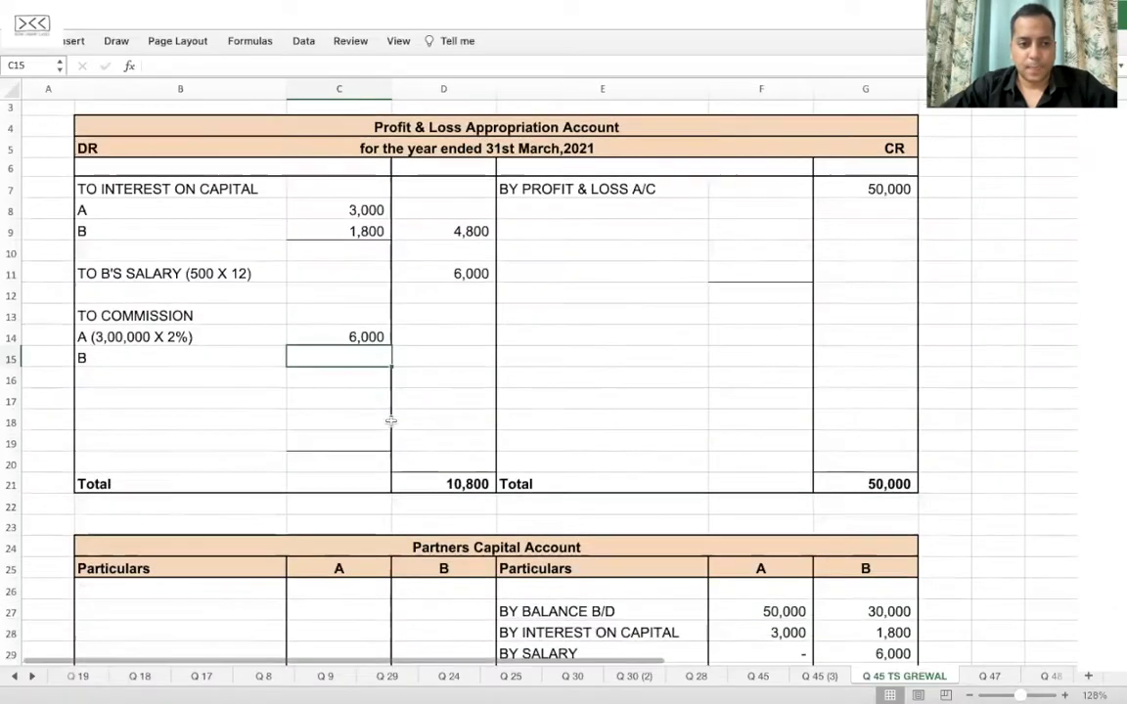
pyautogui.scroll(-4, 390, 421)
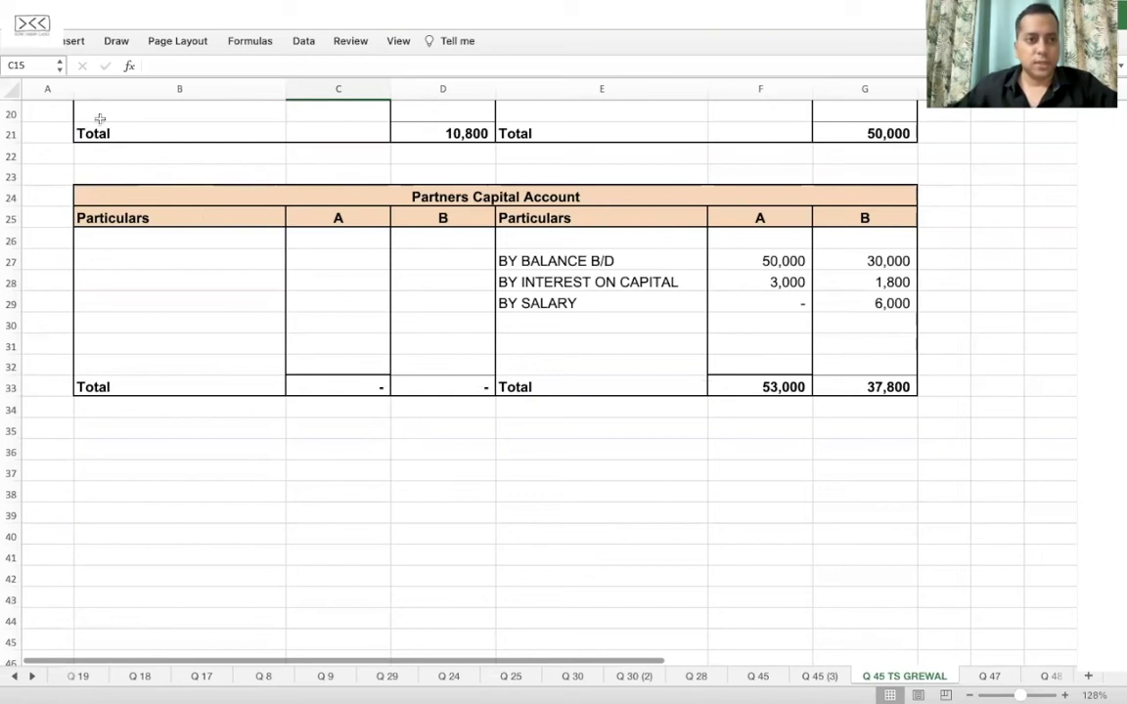
pyautogui.click(115, 40)
pyautogui.click(184, 81)
pyautogui.click(188, 98)
pyautogui.click(196, 220)
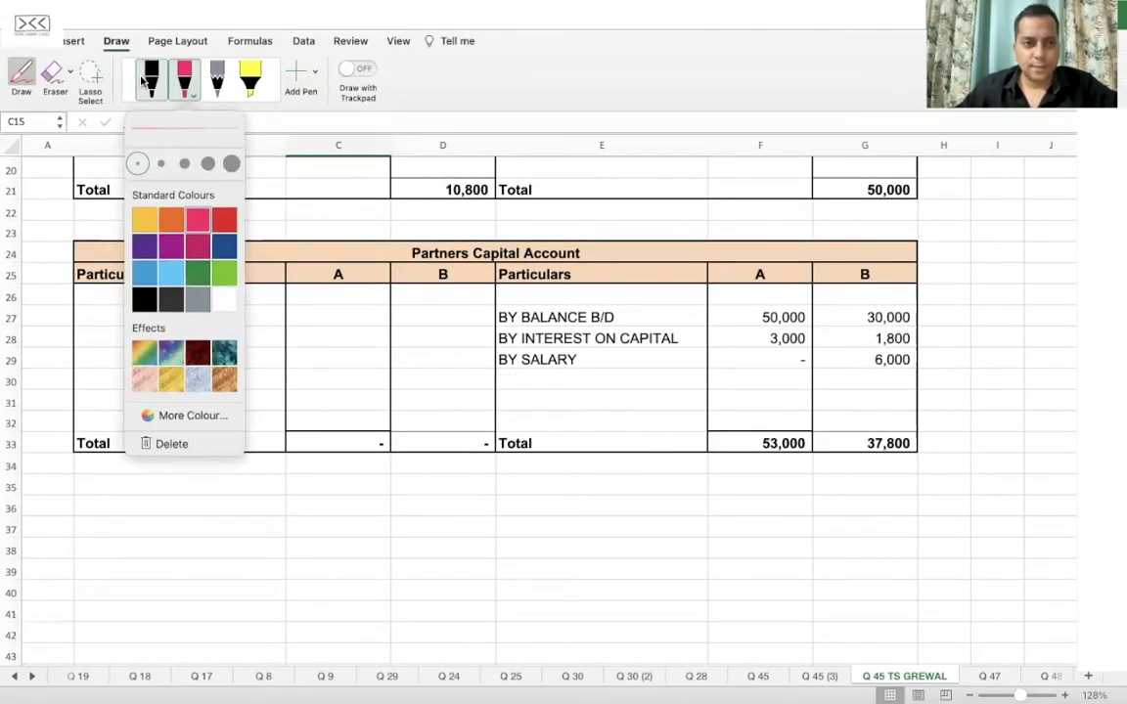
pyautogui.click(117, 42)
pyautogui.moveTo(108, 451)
pyautogui.mouseDown()
pyautogui.moveTo(156, 475)
pyautogui.moveTo(288, 472)
pyautogui.mouseUp()
pyautogui.click(219, 494)
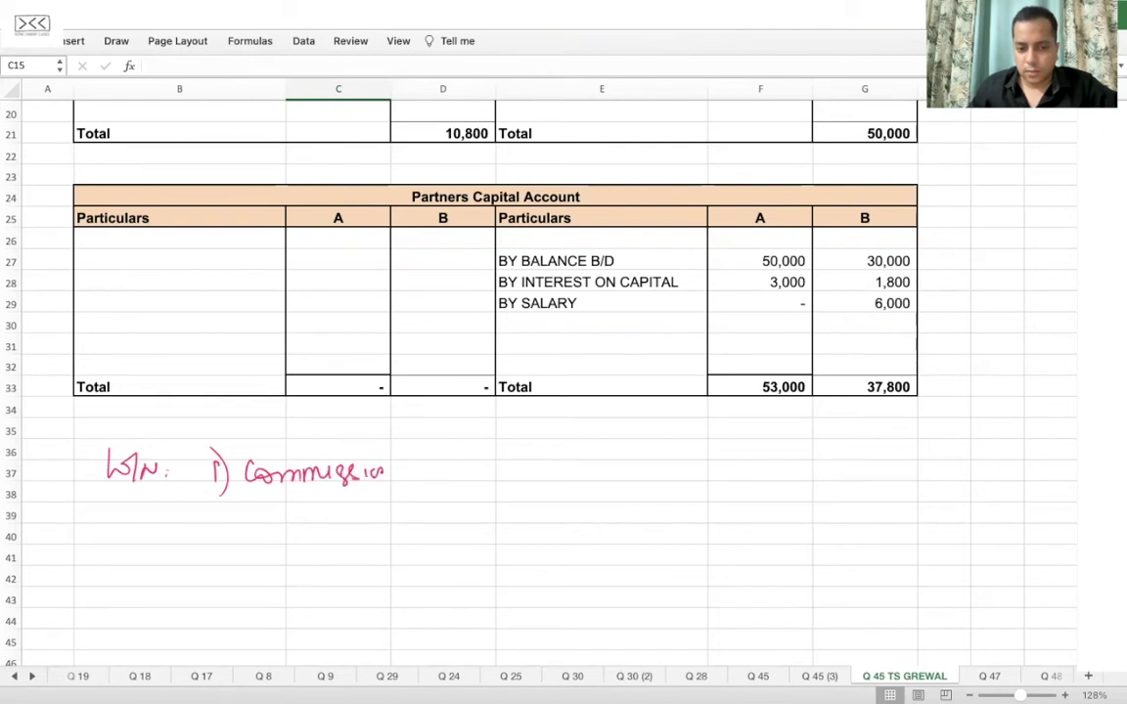
pyautogui.click(427, 470)
pyautogui.moveTo(408, 464)
pyautogui.mouseDown()
pyautogui.moveTo(421, 475)
pyautogui.moveTo(470, 460)
pyautogui.mouseUp()
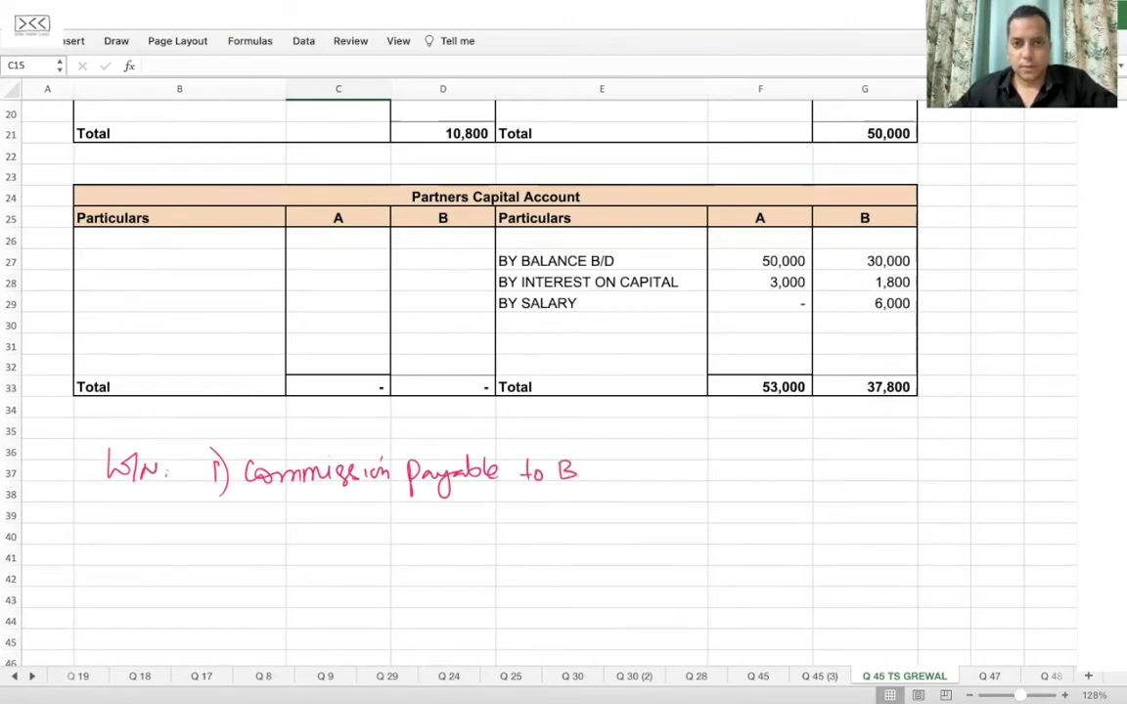
# Step: Recheck B's commission terms in the question PDF and handwrite "5/105 x [" in pink under the working-note heading
pyautogui.hotkey('alt', 'Tab')
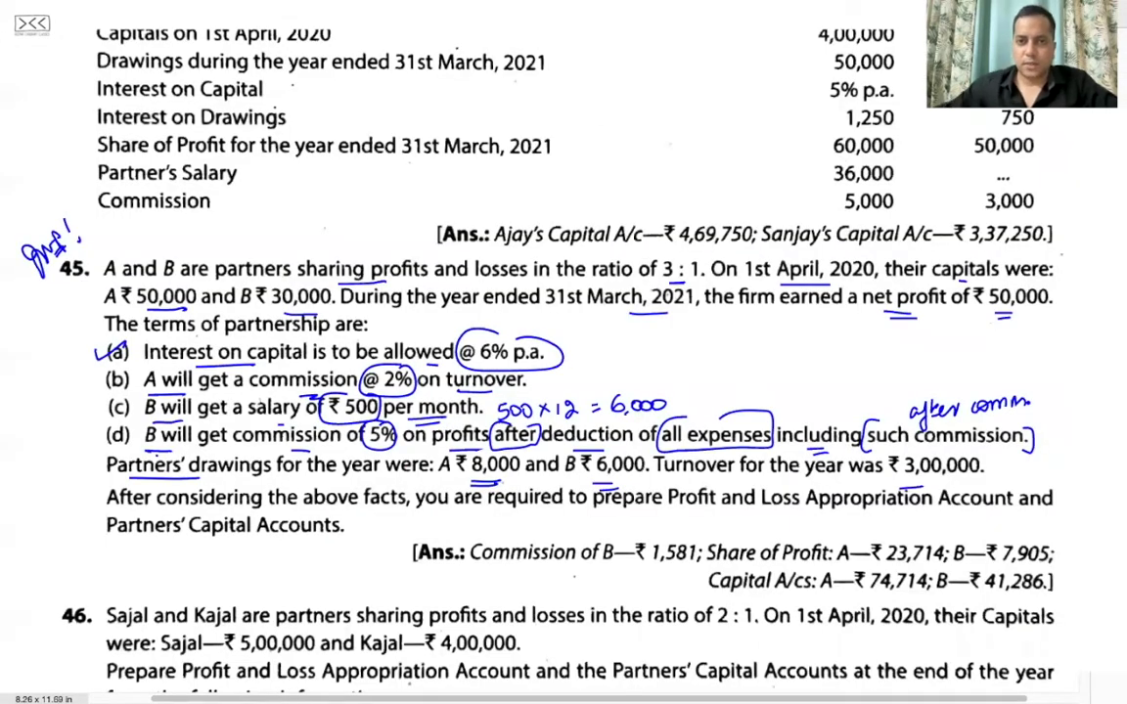
pyautogui.hotkey('alt', 'Tab')
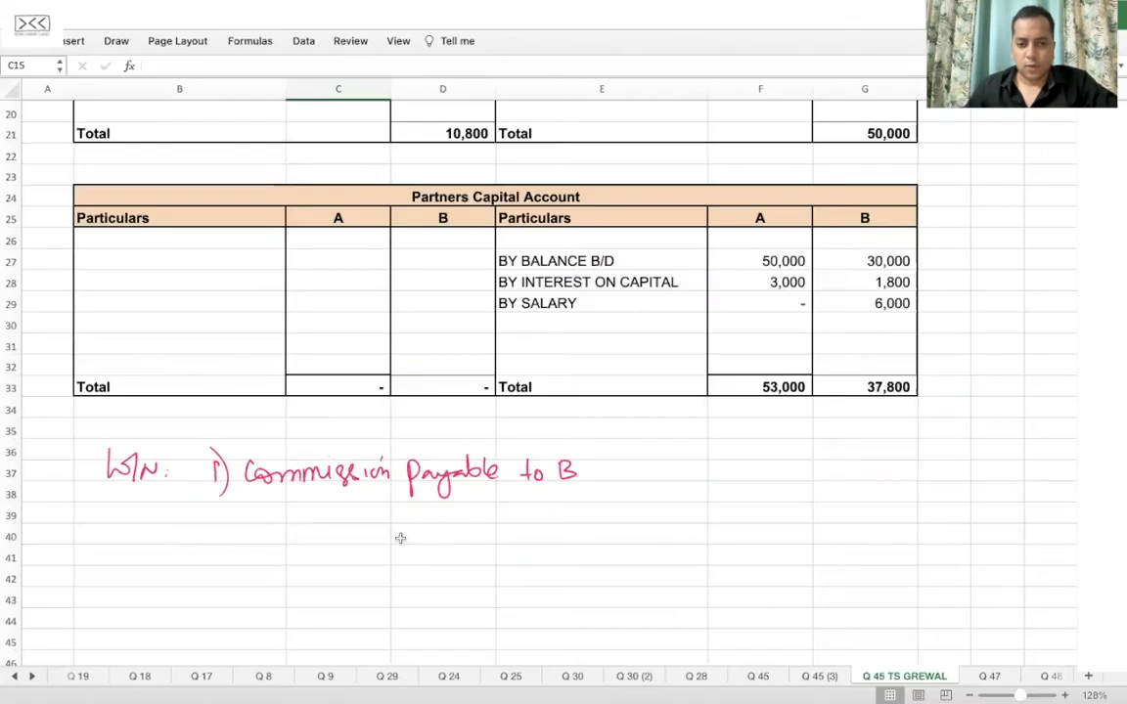
pyautogui.click(116, 40)
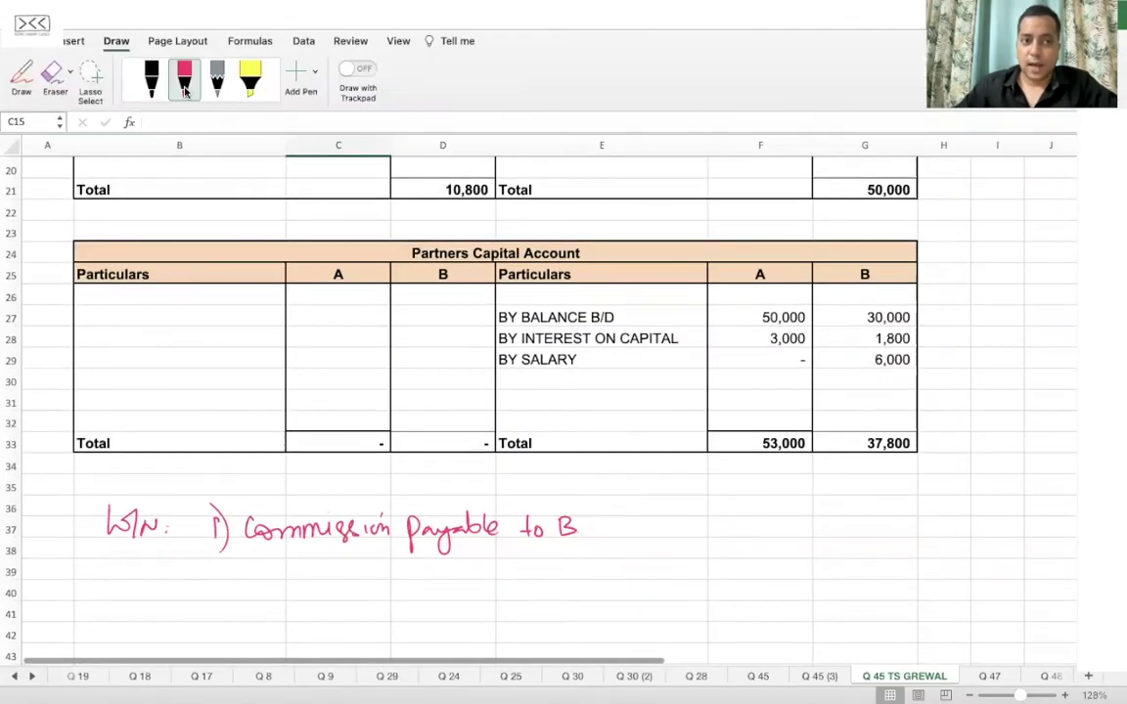
pyautogui.click(184, 79)
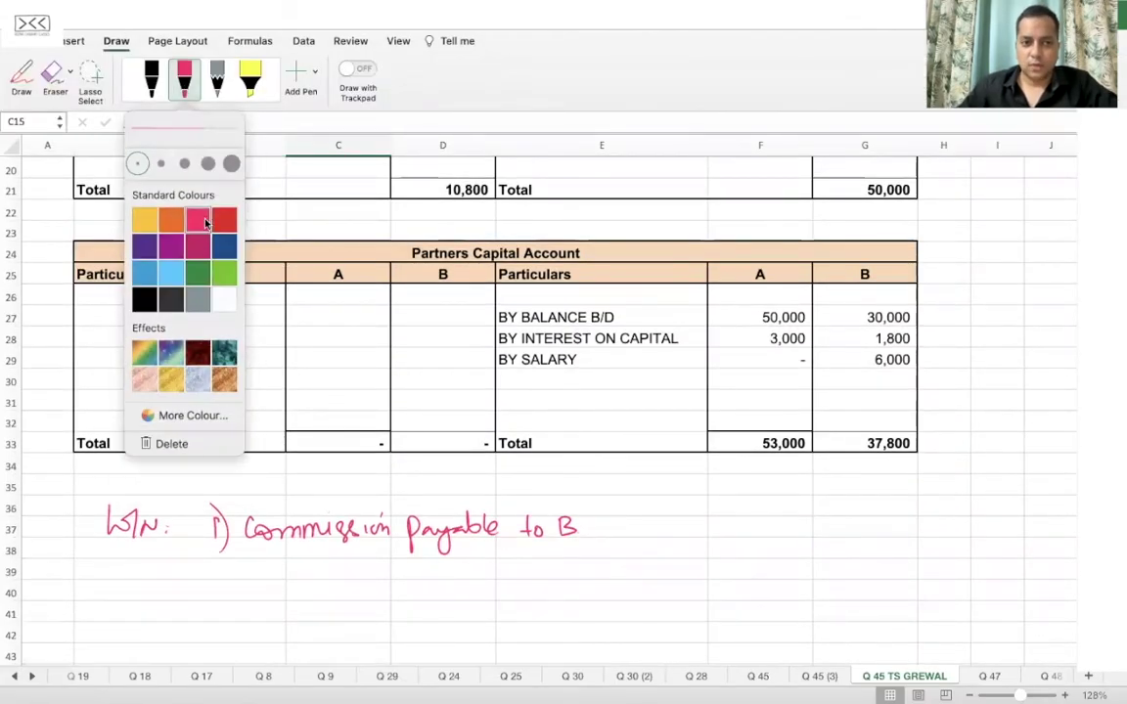
pyautogui.click(116, 41)
pyautogui.scroll(-4, 274, 519)
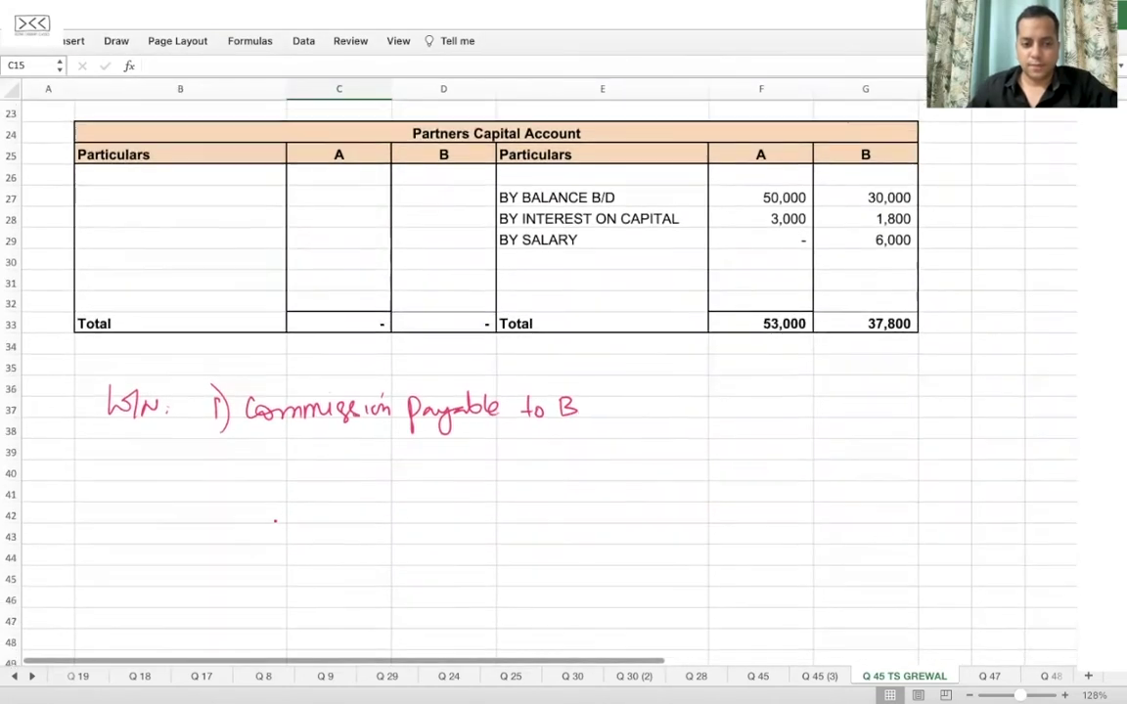
pyautogui.moveTo(266, 460)
pyautogui.mouseDown()
pyautogui.moveTo(281, 499)
pyautogui.moveTo(305, 501)
pyautogui.mouseUp()
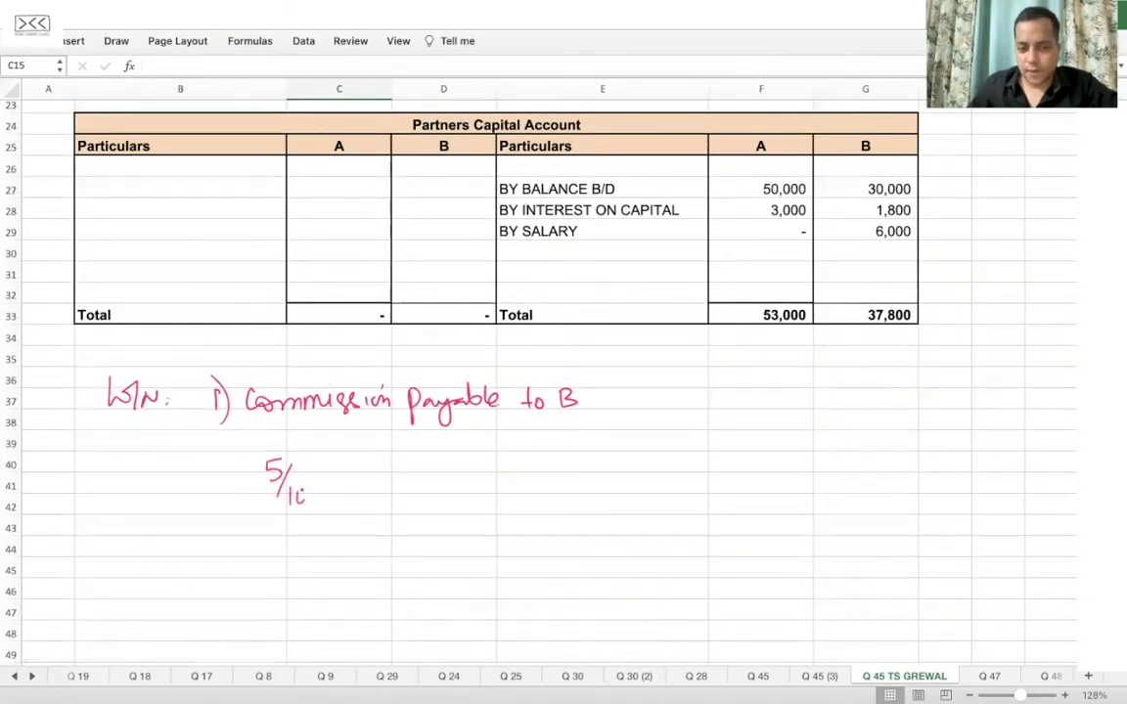
pyautogui.moveTo(386, 449); pyautogui.dragTo(393, 490)
# Step: Complete the handwritten bracket as "50,000 - 4,800 - 6,000 - 6,000]", consulting the Profit & Loss Appropriation Account for the deductions
pyautogui.scroll(7, 489, 391)
pyautogui.scroll(-6, 489, 391)
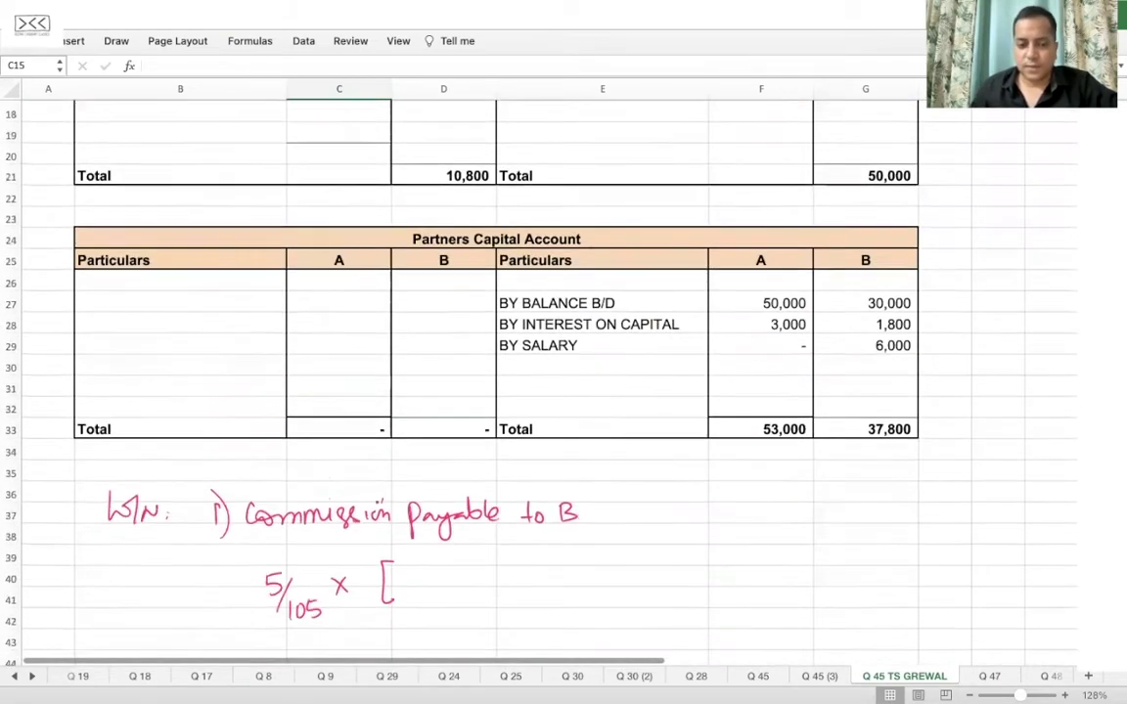
pyautogui.scroll(-3, 489, 391)
pyautogui.moveTo(423, 500)
pyautogui.mouseDown()
pyautogui.moveTo(415, 515)
pyautogui.moveTo(431, 503)
pyautogui.mouseUp()
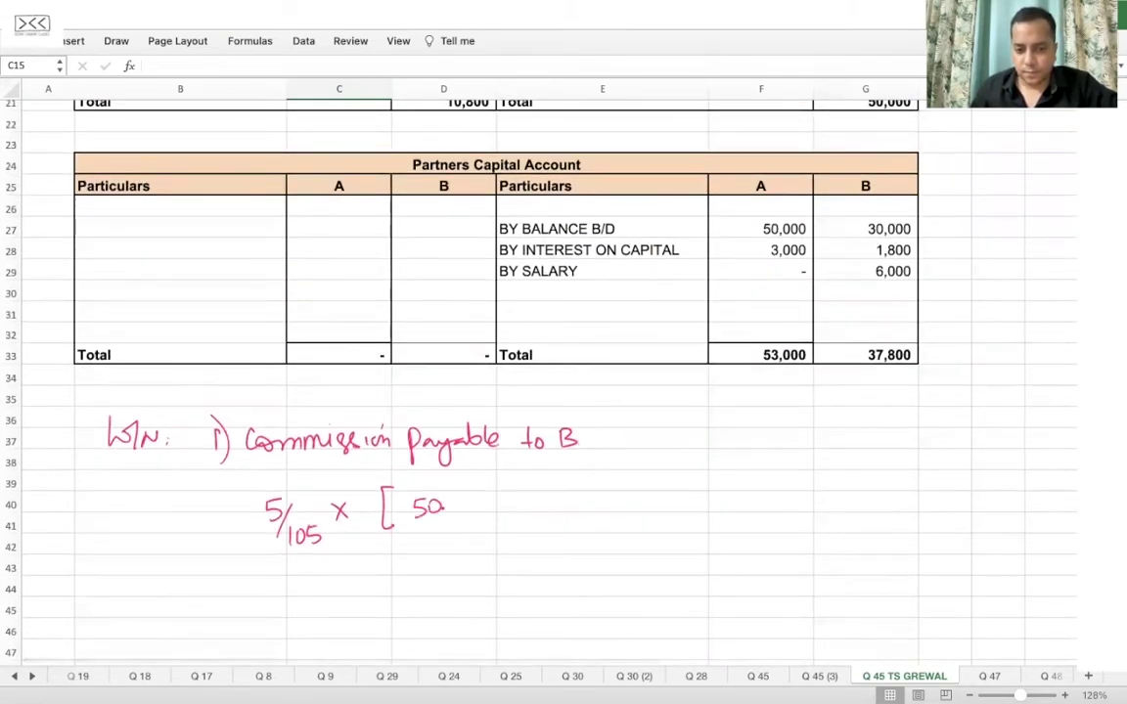
pyautogui.scroll(7, 489, 391)
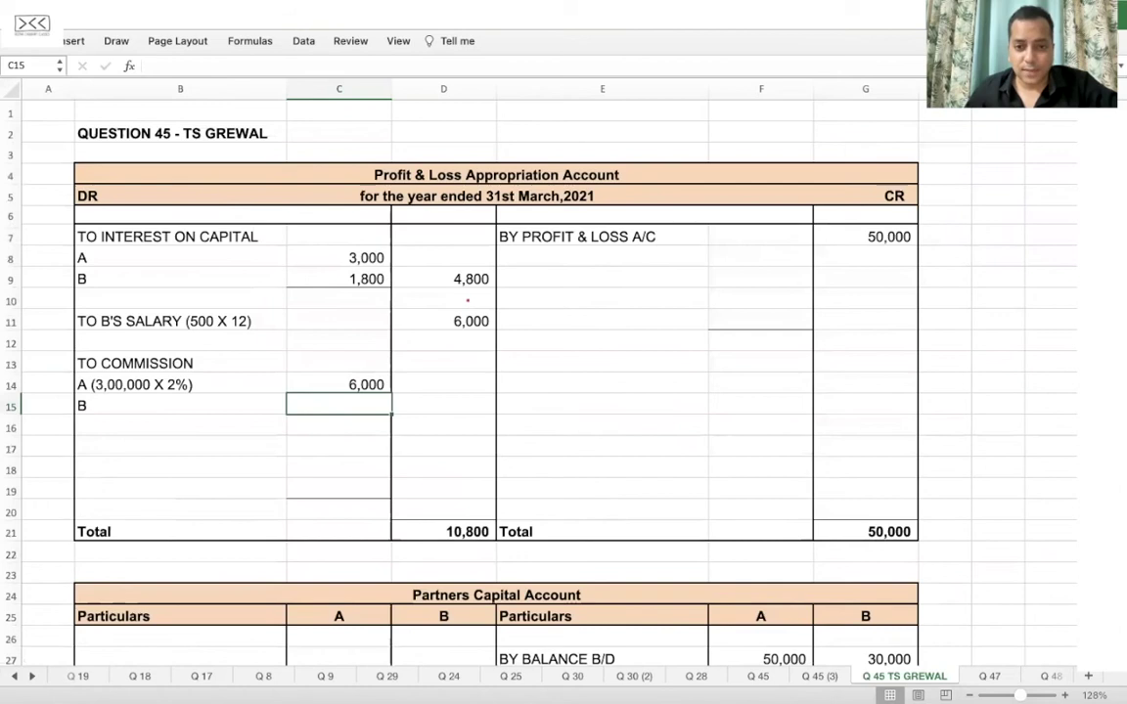
pyautogui.scroll(-7, 486, 298)
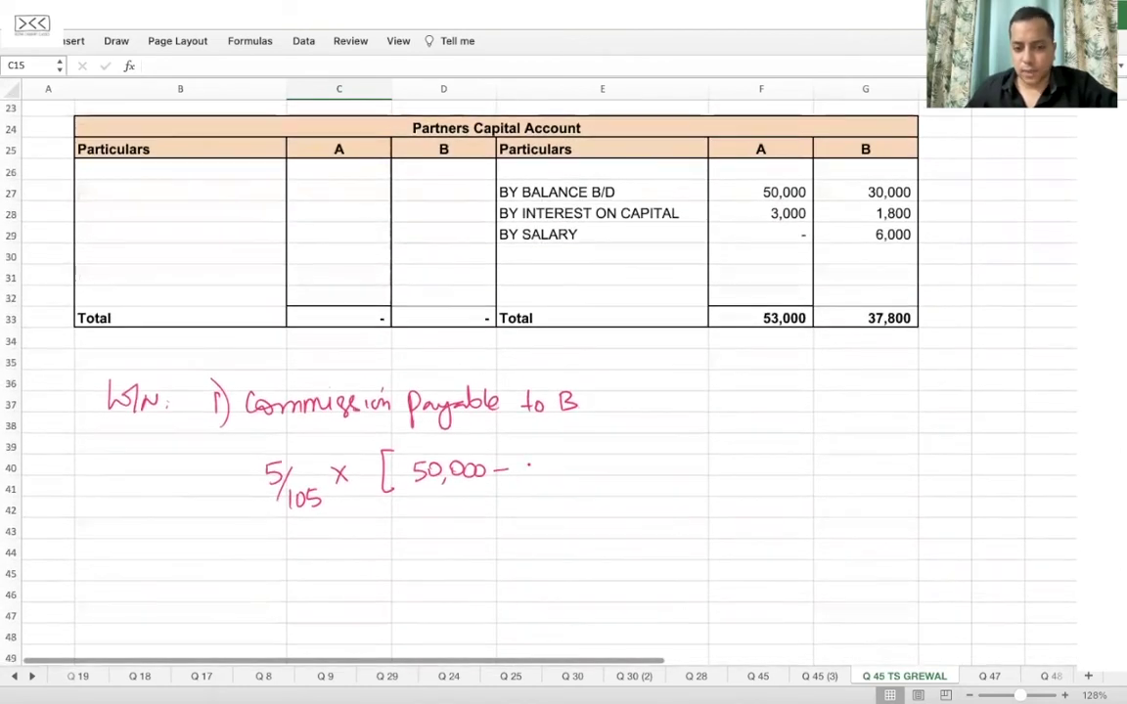
pyautogui.moveTo(548, 461)
pyautogui.mouseDown()
pyautogui.moveTo(545, 477)
pyautogui.moveTo(565, 462)
pyautogui.moveTo(618, 469)
pyautogui.mouseUp()
pyautogui.moveTo(640, 459)
pyautogui.mouseDown()
pyautogui.moveTo(636, 470)
pyautogui.moveTo(666, 466)
pyautogui.mouseUp()
pyautogui.moveTo(676, 461); pyautogui.dragTo(730, 469)
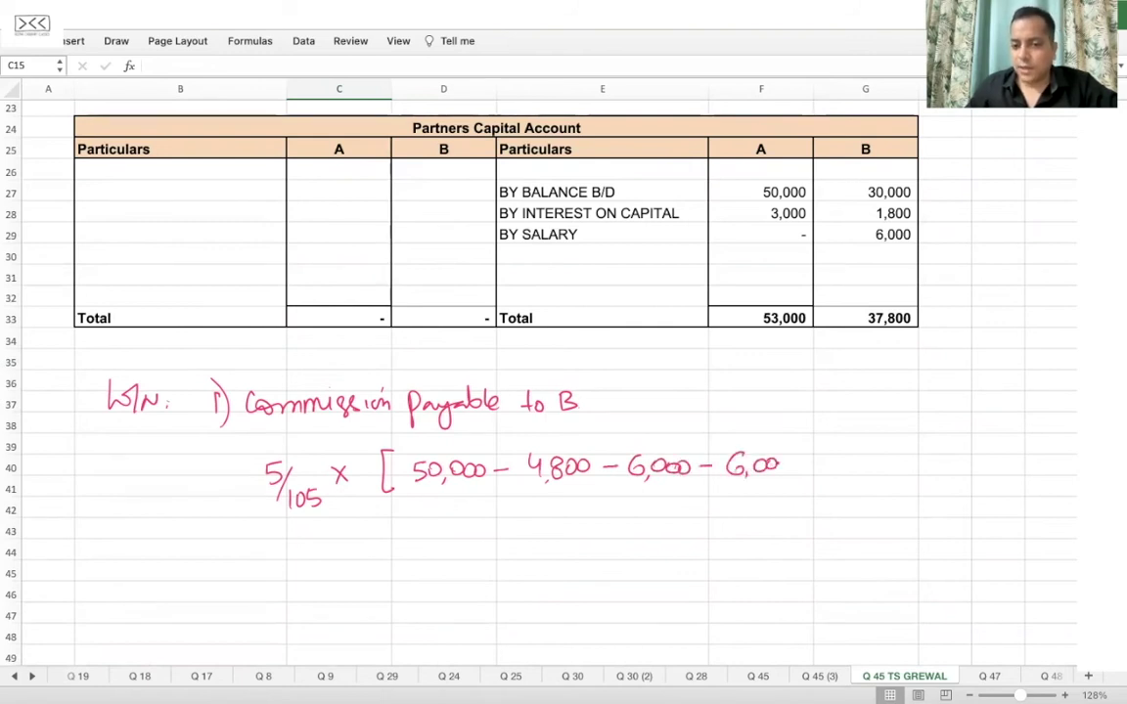
pyautogui.moveTo(794, 451); pyautogui.dragTo(794, 482)
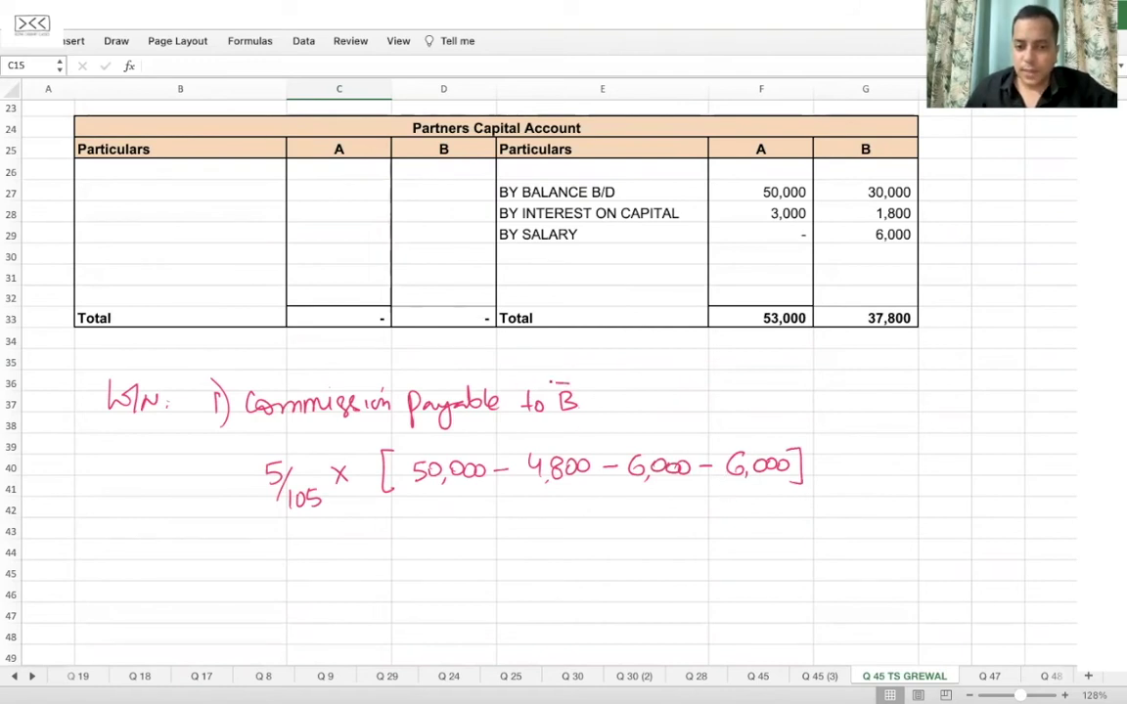
# Step: Draw a box around B in the working-note heading and handwrite "= 5/105 x 33,200" on the line below the calculation
pyautogui.moveTo(579, 422); pyautogui.dragTo(551, 384)
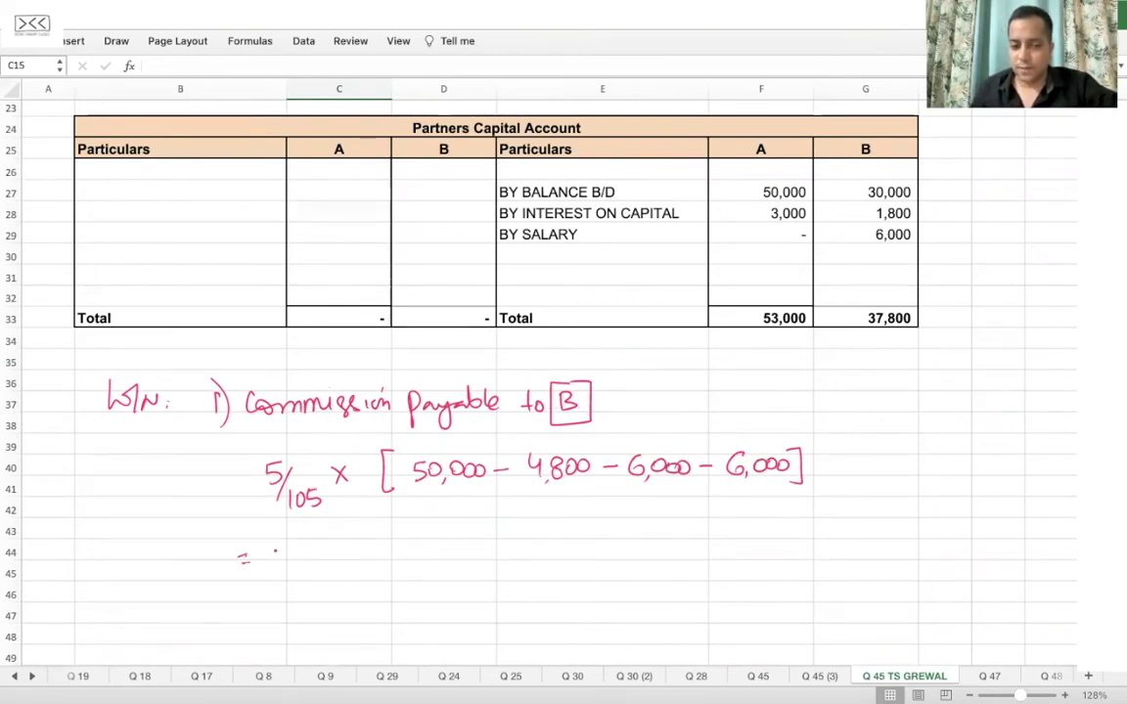
pyautogui.moveTo(279, 549); pyautogui.dragTo(274, 562)
pyautogui.moveTo(307, 543); pyautogui.dragTo(299, 568)
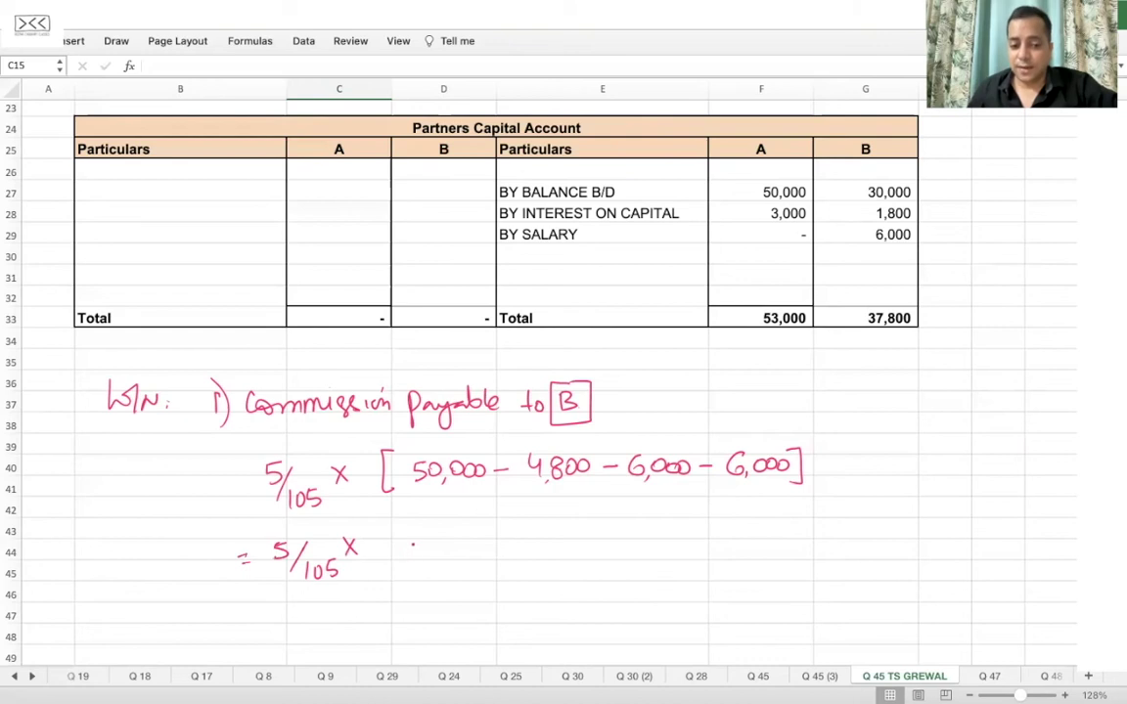
pyautogui.moveTo(419, 537); pyautogui.dragTo(413, 560)
pyautogui.click(439, 537)
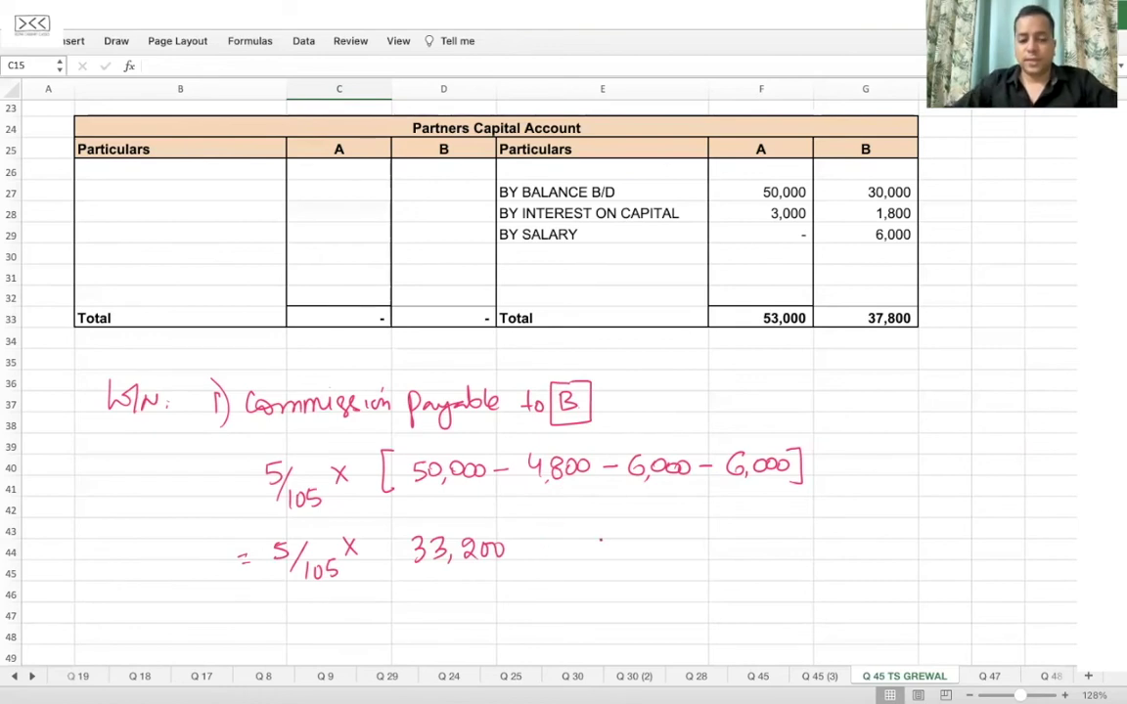
# Step: Calculate B's commission in C47 below the handwritten working with the formula =5/105*33200
pyautogui.scroll(-1, 605, 545)
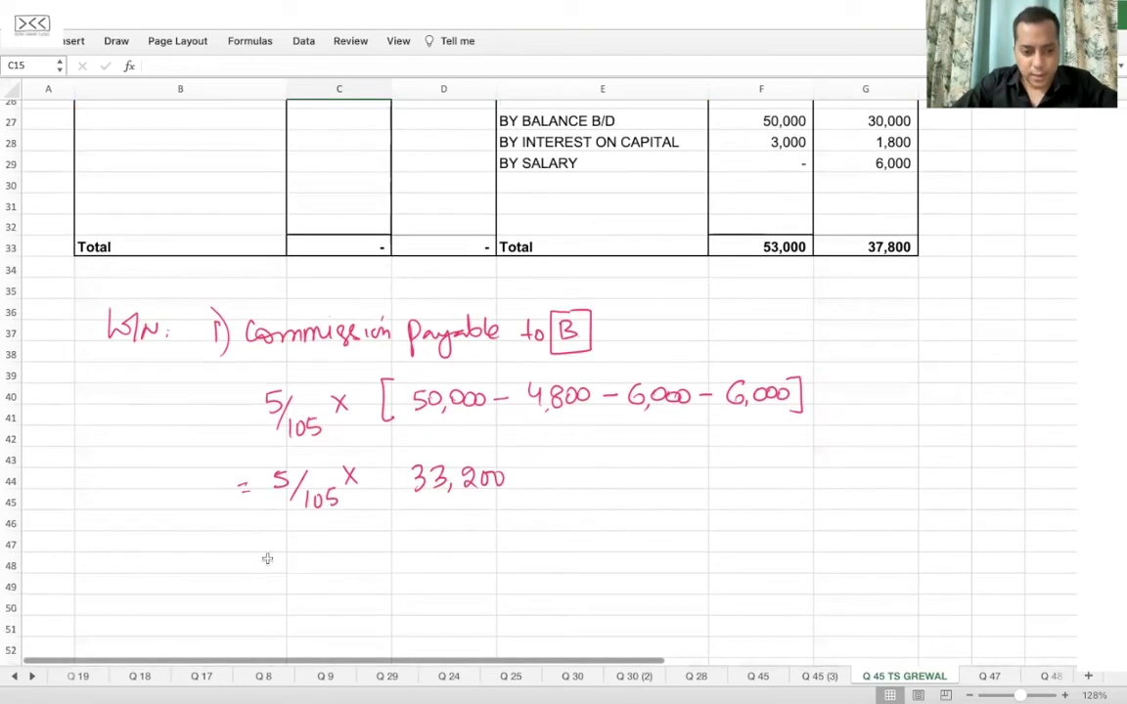
pyautogui.click(315, 540)
pyautogui.write('=5/10')
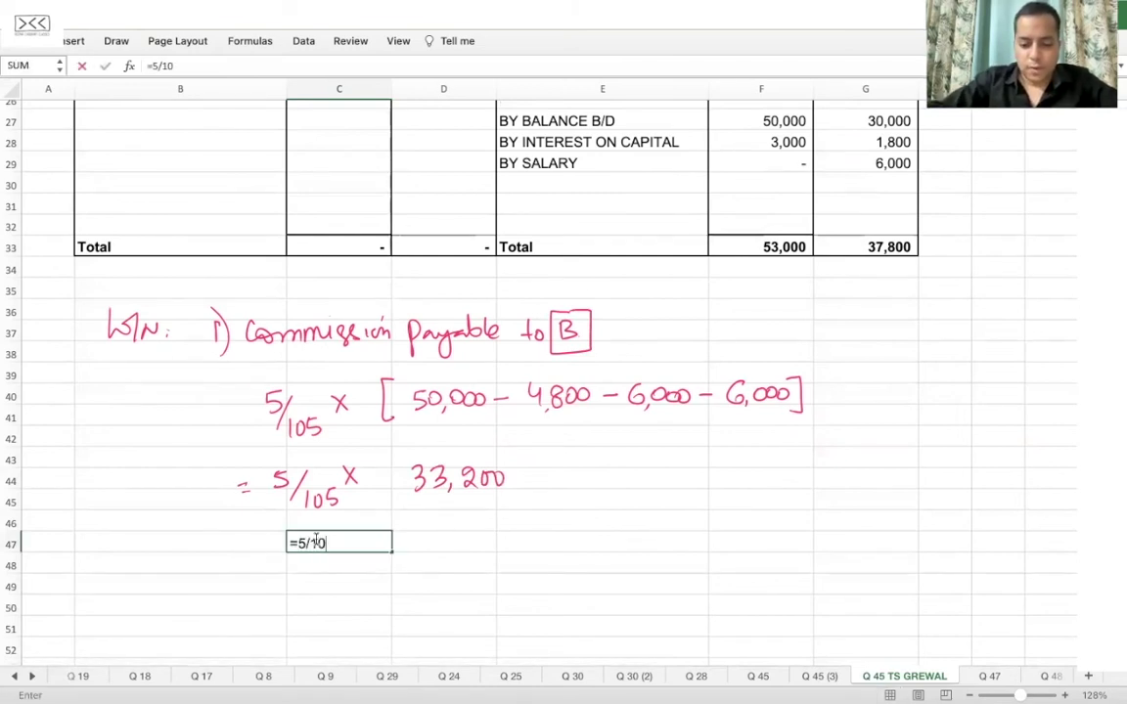
pyautogui.write('5*33')
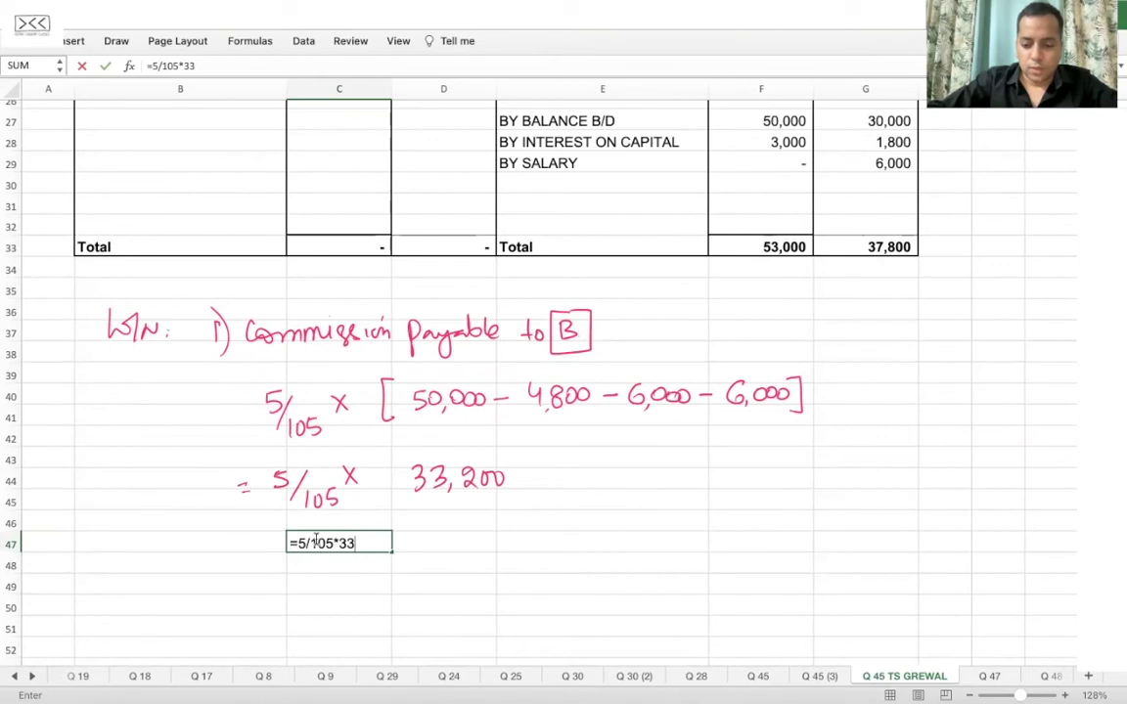
pyautogui.write('200')
pyautogui.press('Return')
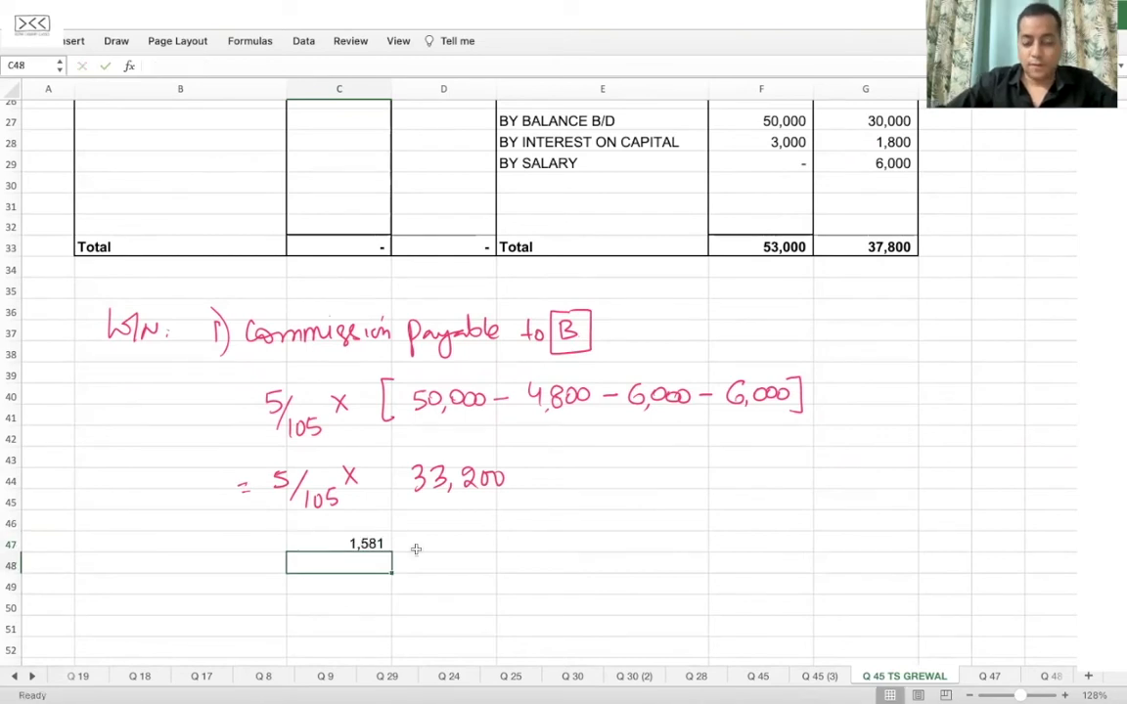
# Step: Extend B's commission label in B15 to B (W/N)
pyautogui.scroll(7, 416, 549)
pyautogui.scroll(3, 416, 550)
pyautogui.click(126, 402)
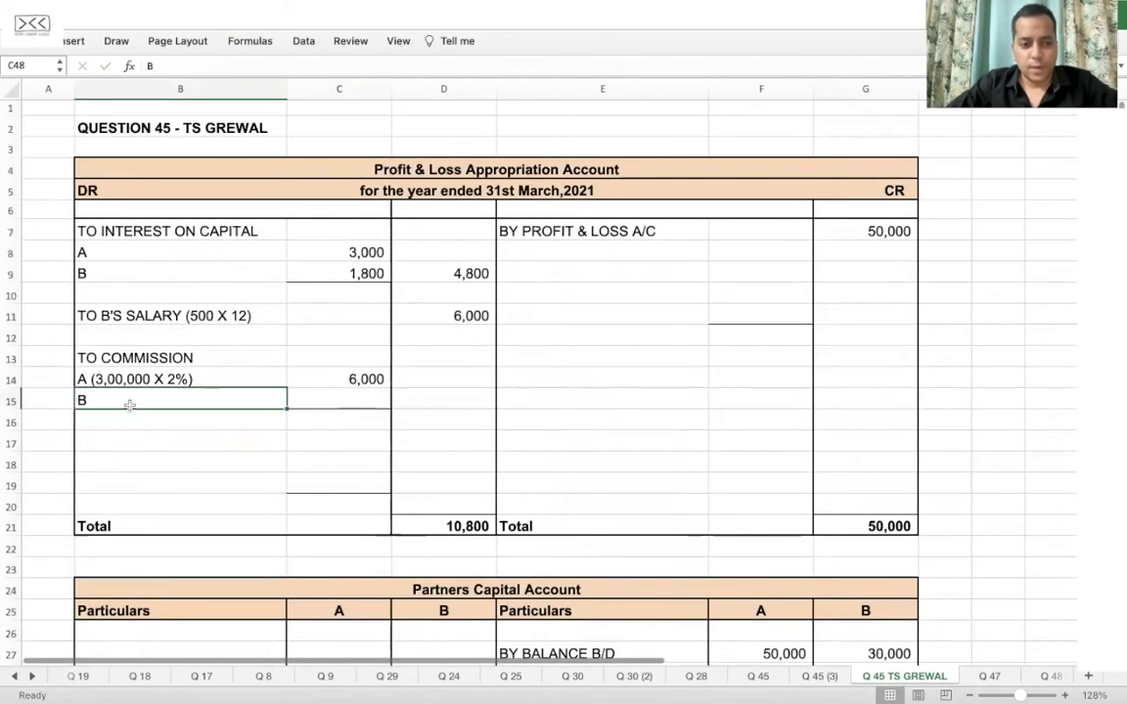
pyautogui.click(229, 63)
pyautogui.write('(W/N)')
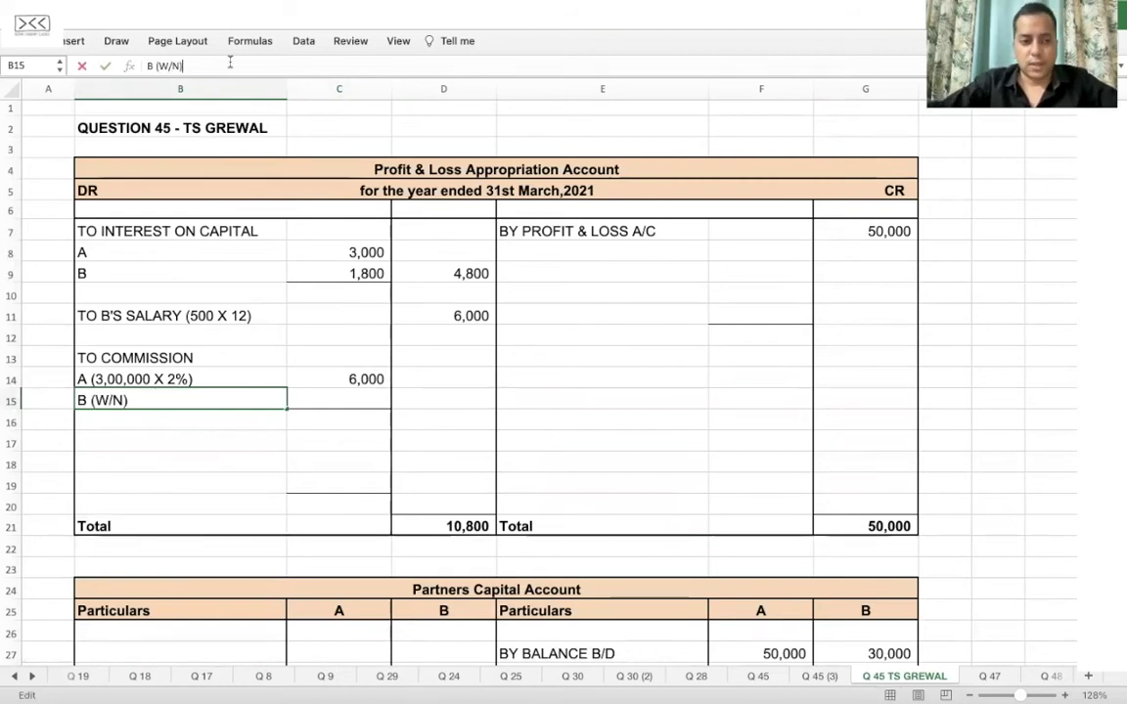
pyautogui.press('Tab')
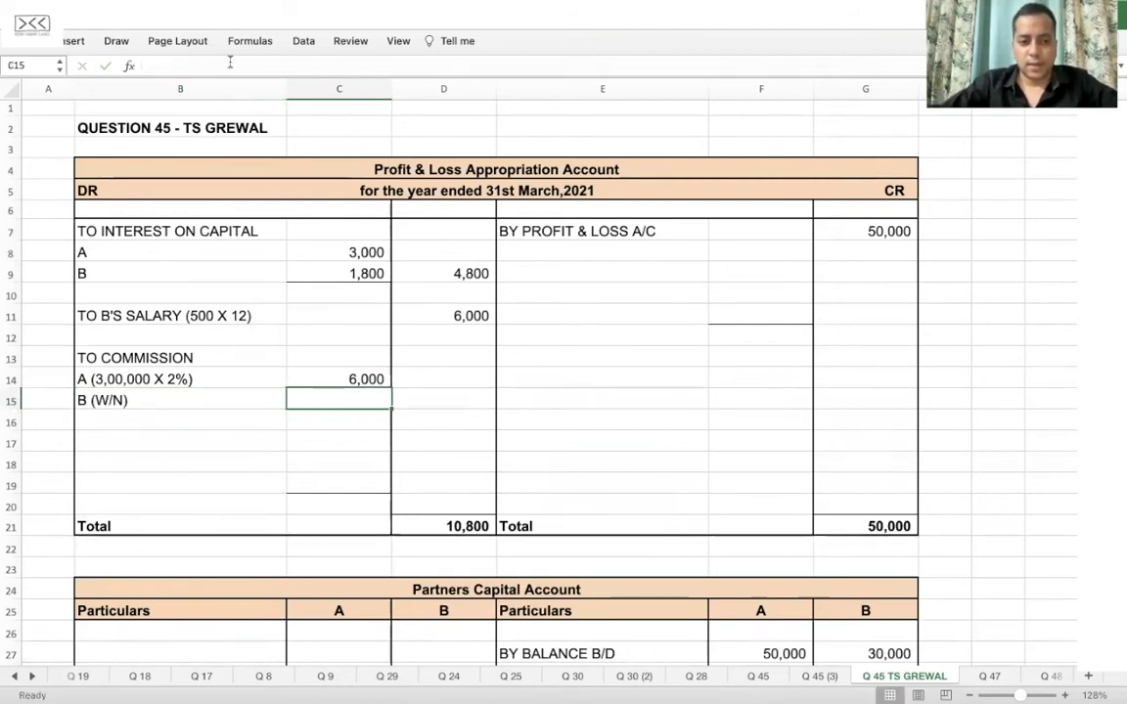
# Step: Enter B's commission of 1,581 in C15 of the Profit & Loss Appropriation Account
pyautogui.scroll(-8, 323, 314)
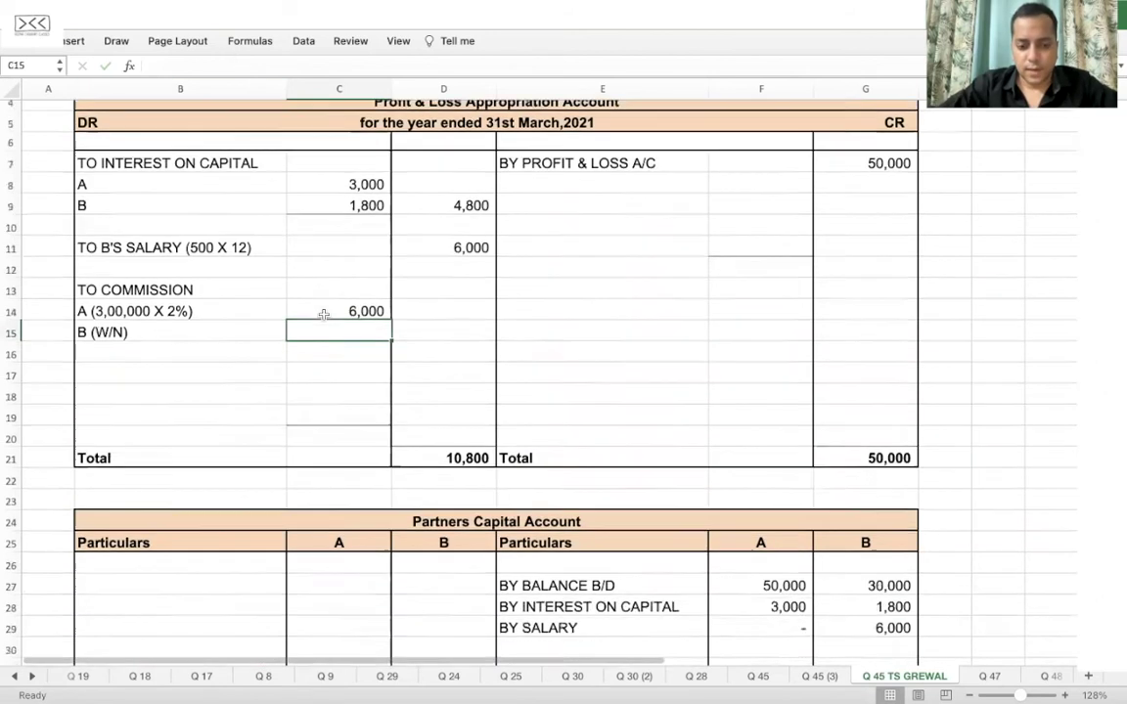
pyautogui.scroll(4, 324, 314)
pyautogui.scroll(4, 323, 314)
pyautogui.write('1,581')
pyautogui.press('Return')
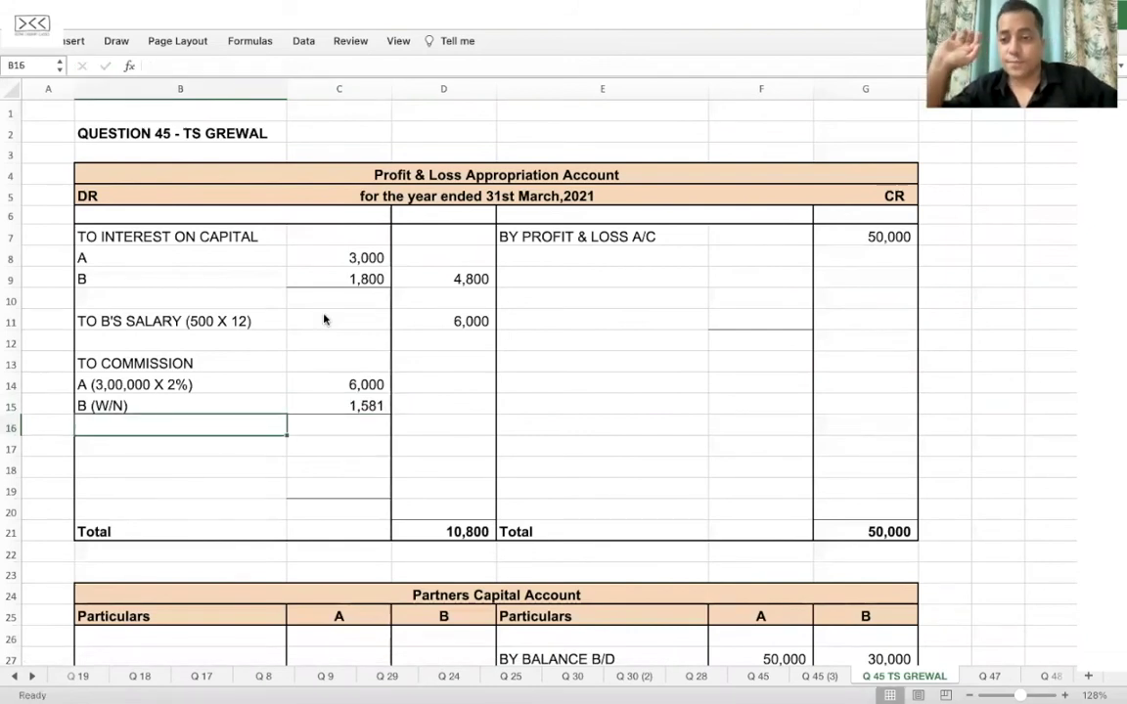
# Step: Enter BY COMMISSION in E30 of the Partners Capital Account, beneath BY SALARY
pyautogui.click(683, 446)
pyautogui.scroll(-3, 684, 445)
pyautogui.scroll(-2, 684, 445)
pyautogui.click(516, 437)
pyautogui.write('BY COM')
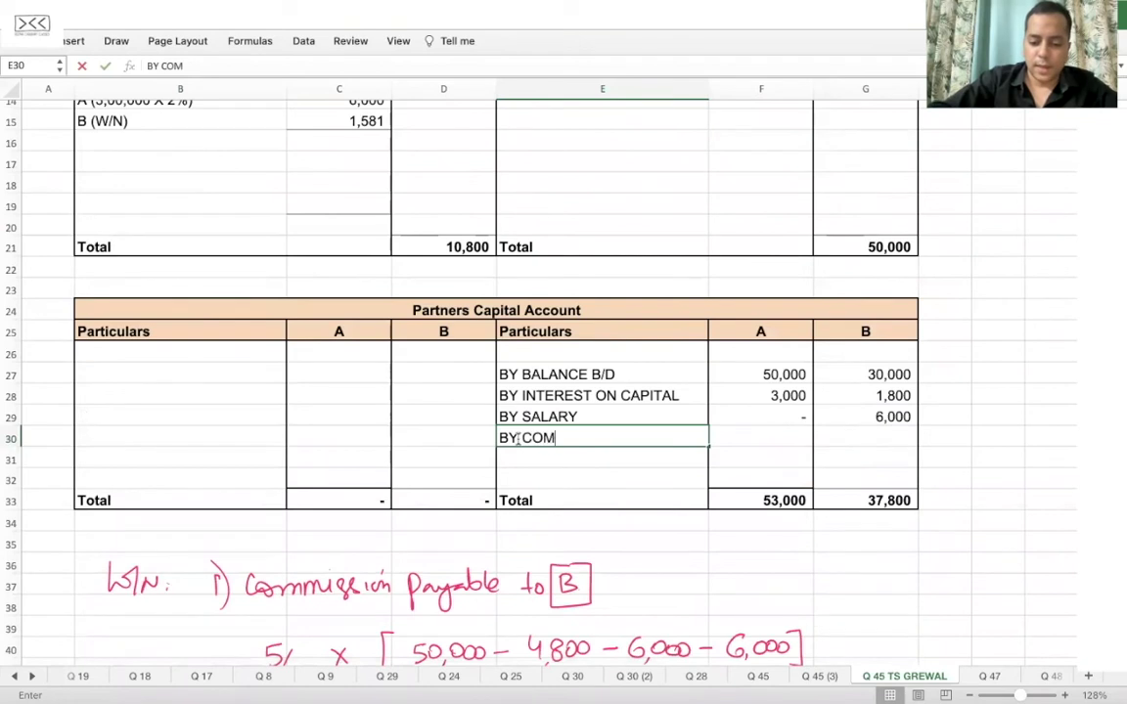
pyautogui.write('MISSION')
pyautogui.press('Tab')
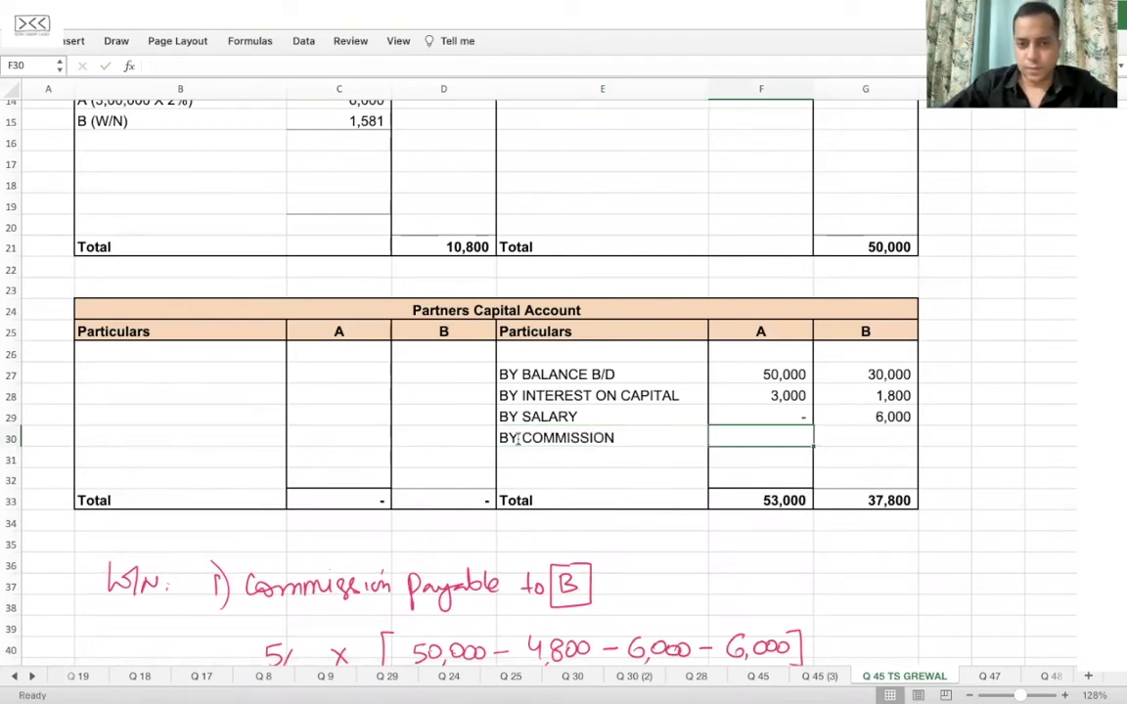
# Step: Link the commission amounts in the Partners Capital Account with =C14 in F30 for A and =C15 in G30 for B
pyautogui.write('=')
pyautogui.scroll(3, 518, 440)
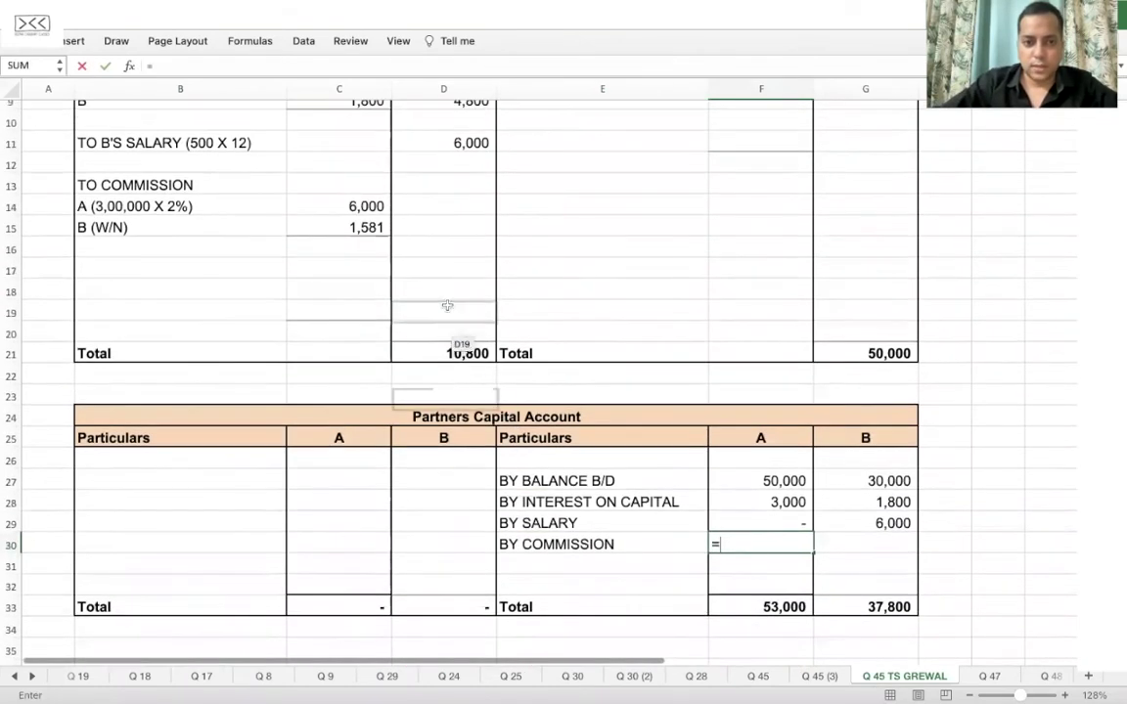
pyautogui.click(366, 205)
pyautogui.press('Return')
pyautogui.press('Up')
pyautogui.press('Right')
pyautogui.press('Right')
pyautogui.write('=')
pyautogui.click(331, 227)
pyautogui.press('Return')
pyautogui.press('Up')
pyautogui.scroll(3, 331, 231)
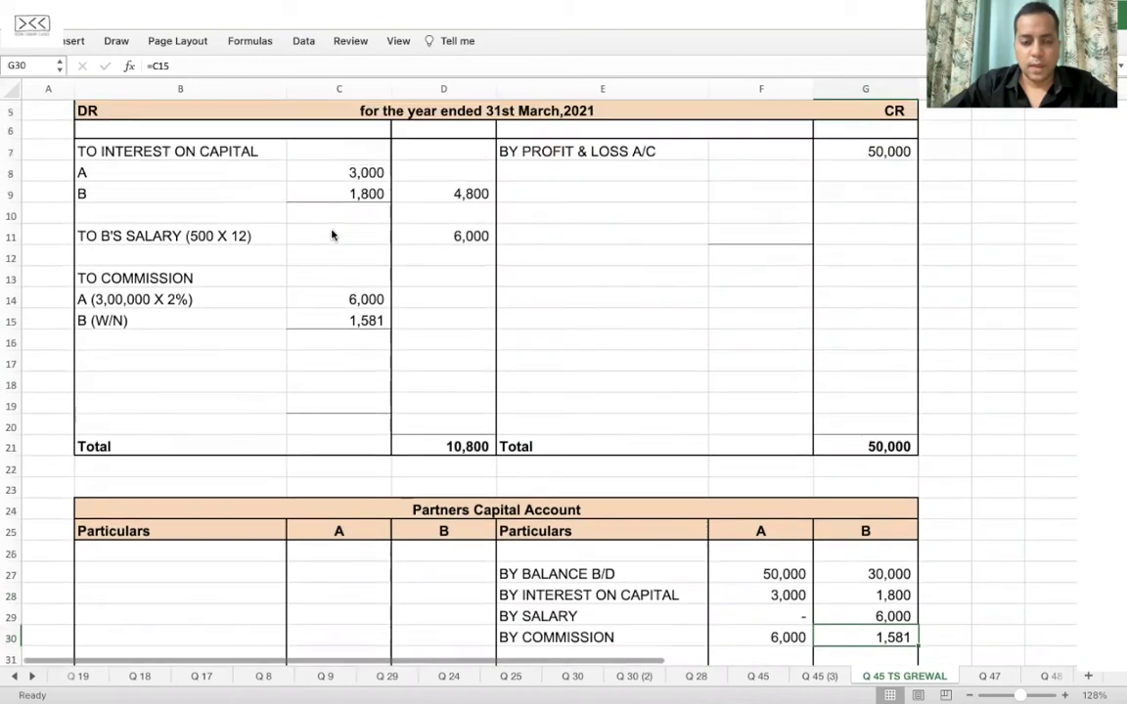
# Step: Total the partners' commission in D15 of the Profit & Loss Appropriation Account with =SUM(C14:C15)
pyautogui.click(437, 365)
pyautogui.write('=')
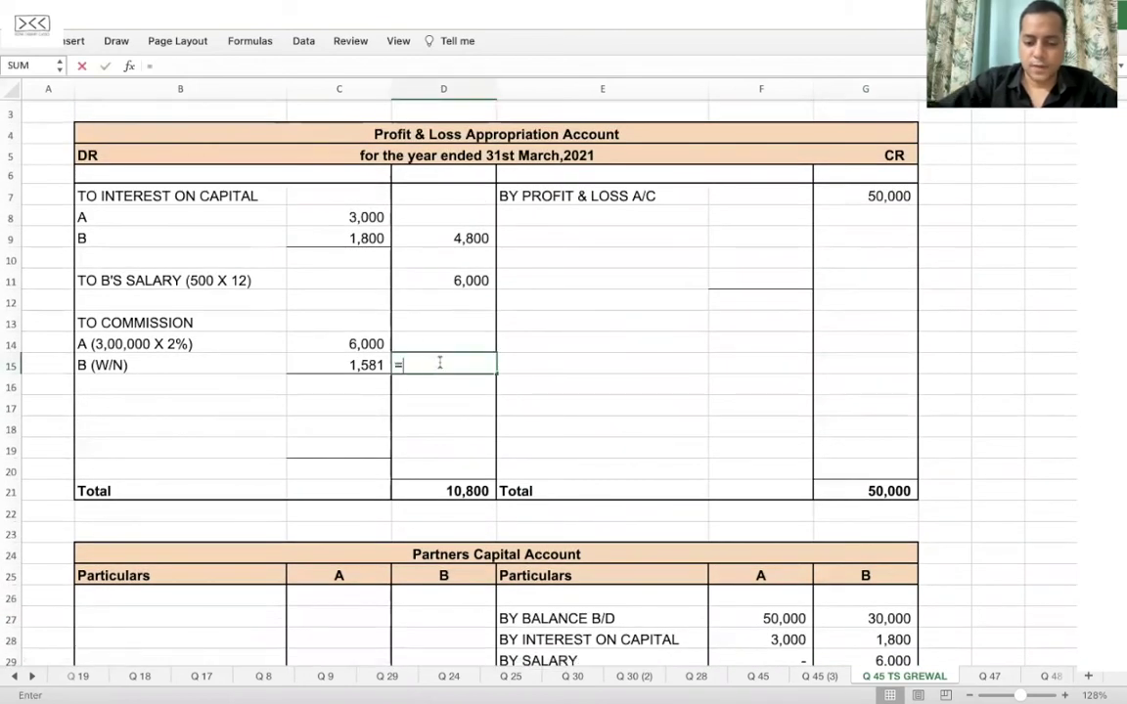
pyautogui.write('SUM(')
pyautogui.moveTo(443, 323); pyautogui.dragTo(443, 345)
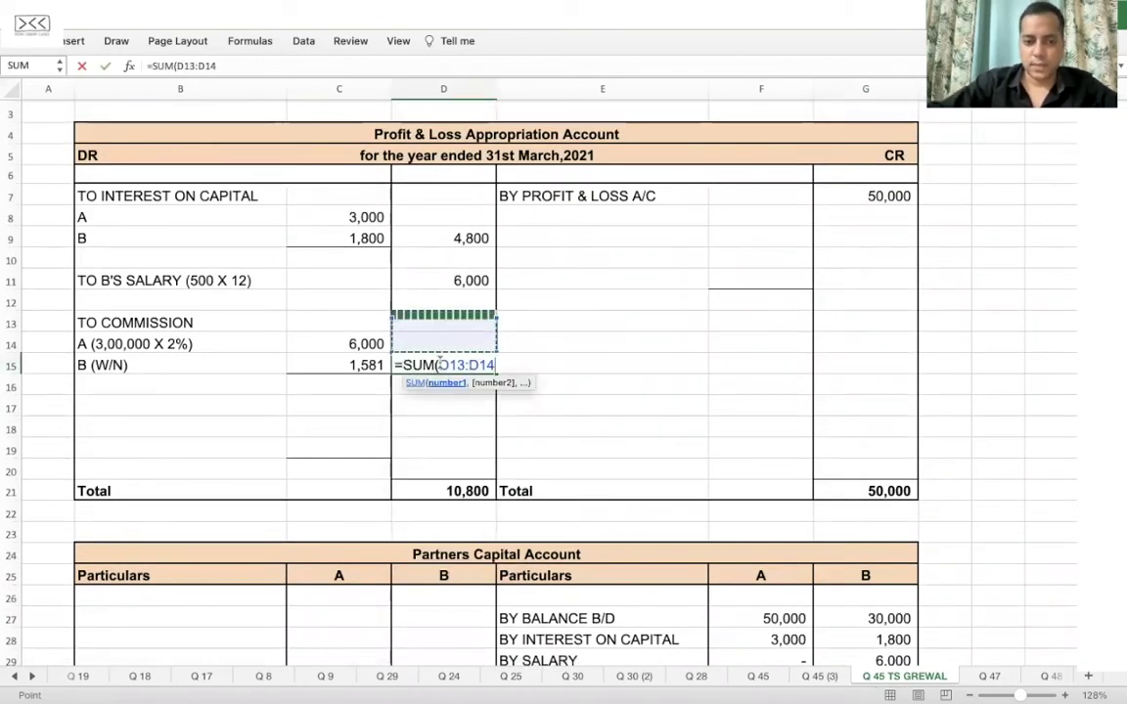
pyautogui.press('Escape')
pyautogui.write('SU')
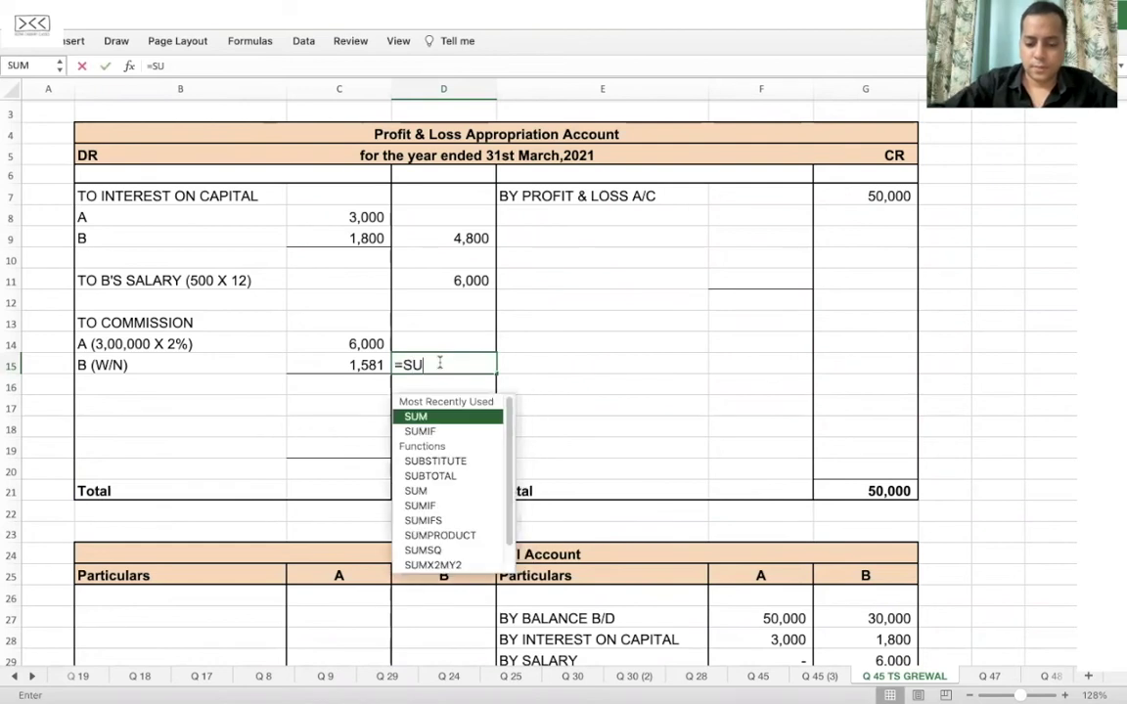
pyautogui.write('M(')
pyautogui.press('Left')
pyautogui.hotkey('shift', 'Up')
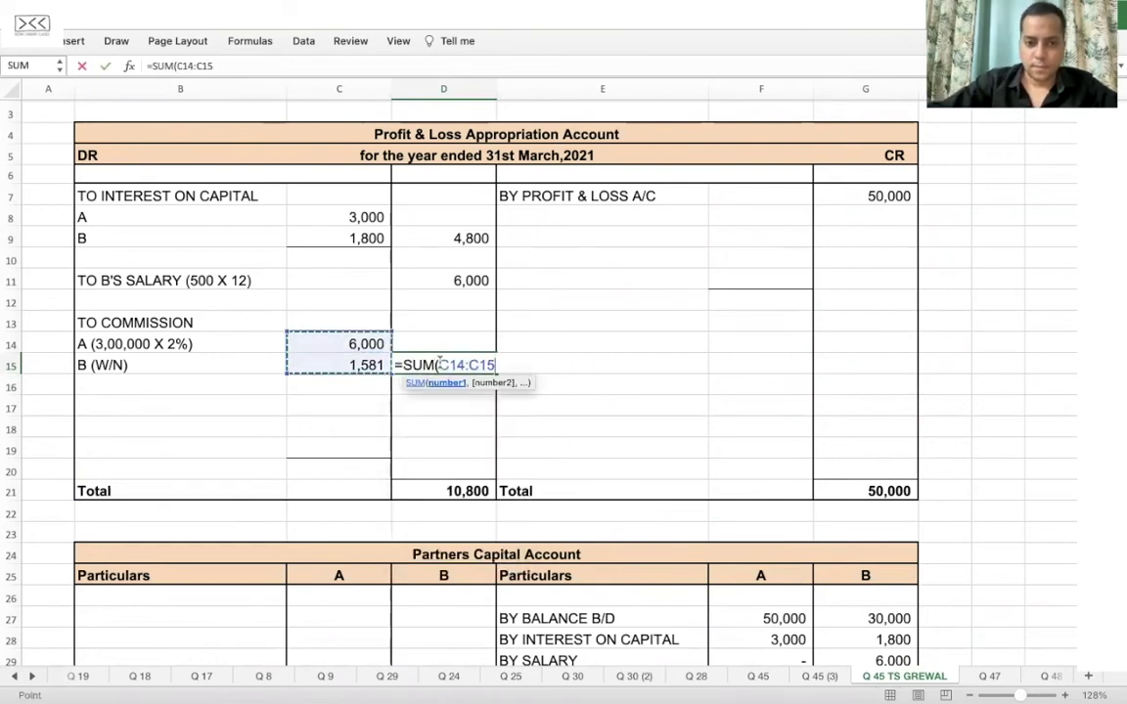
pyautogui.write(')')
pyautogui.press('Return')
pyautogui.click(728, 319)
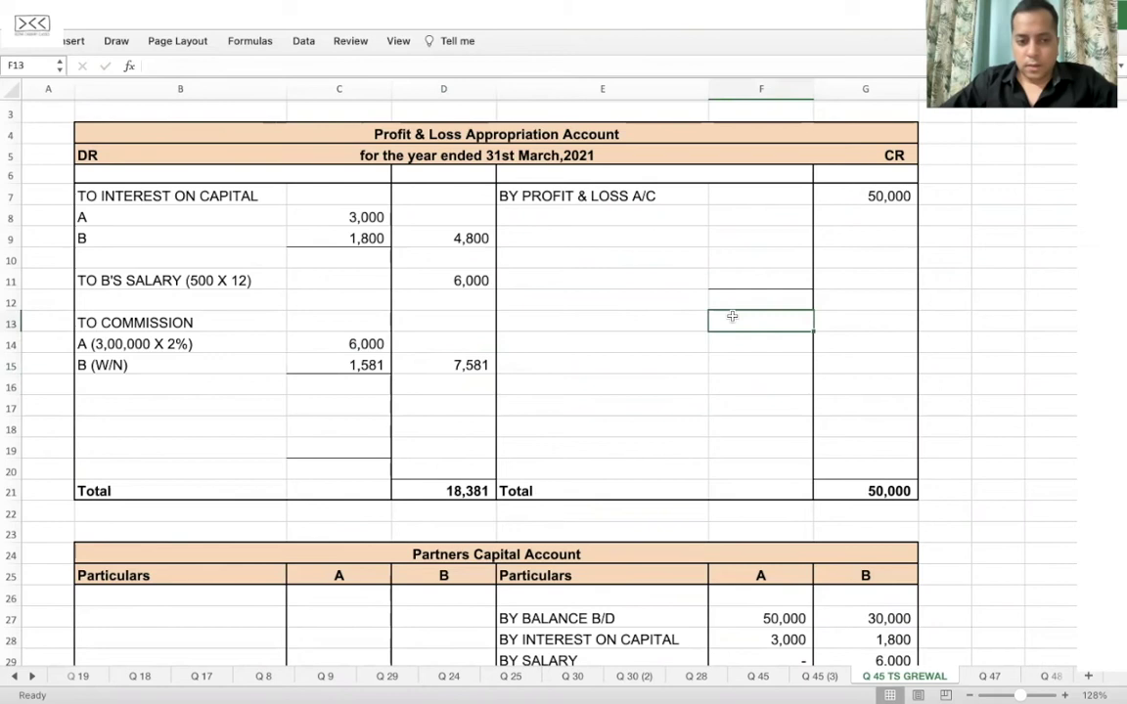
# Step: Enter the heading TO PROFITS TRANSFERRED TO in B17, with partner labels A in B18 and B in B19
pyautogui.click(110, 403)
pyautogui.write('TO')
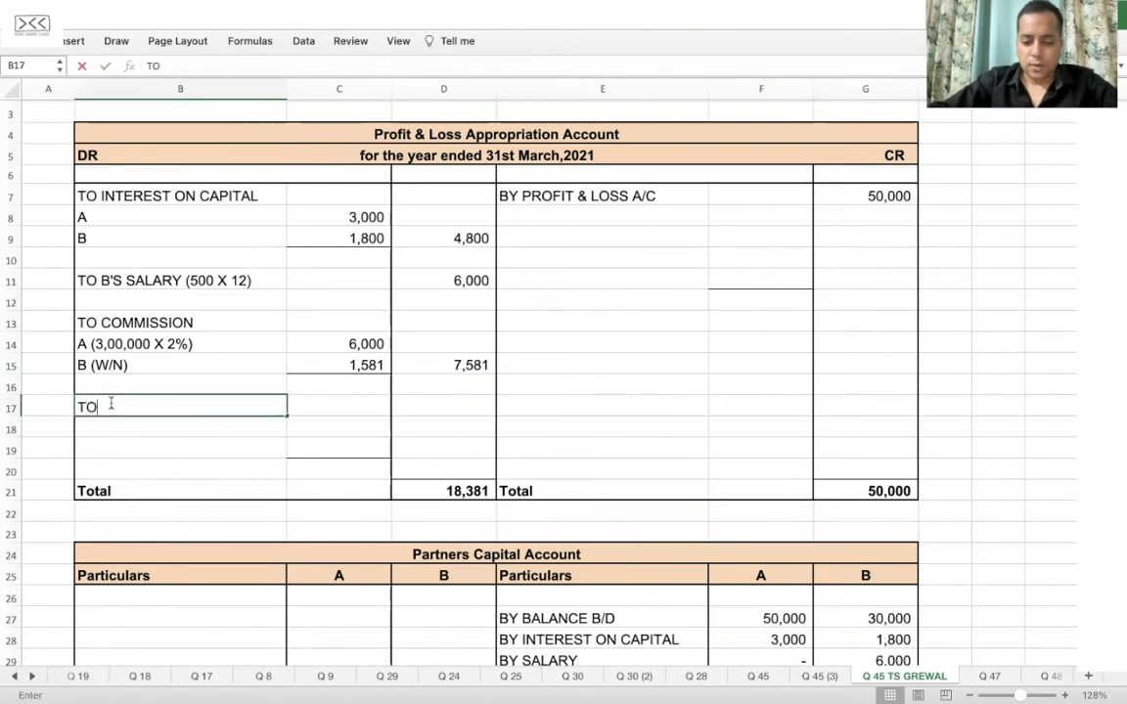
pyautogui.write(' PROFITS')
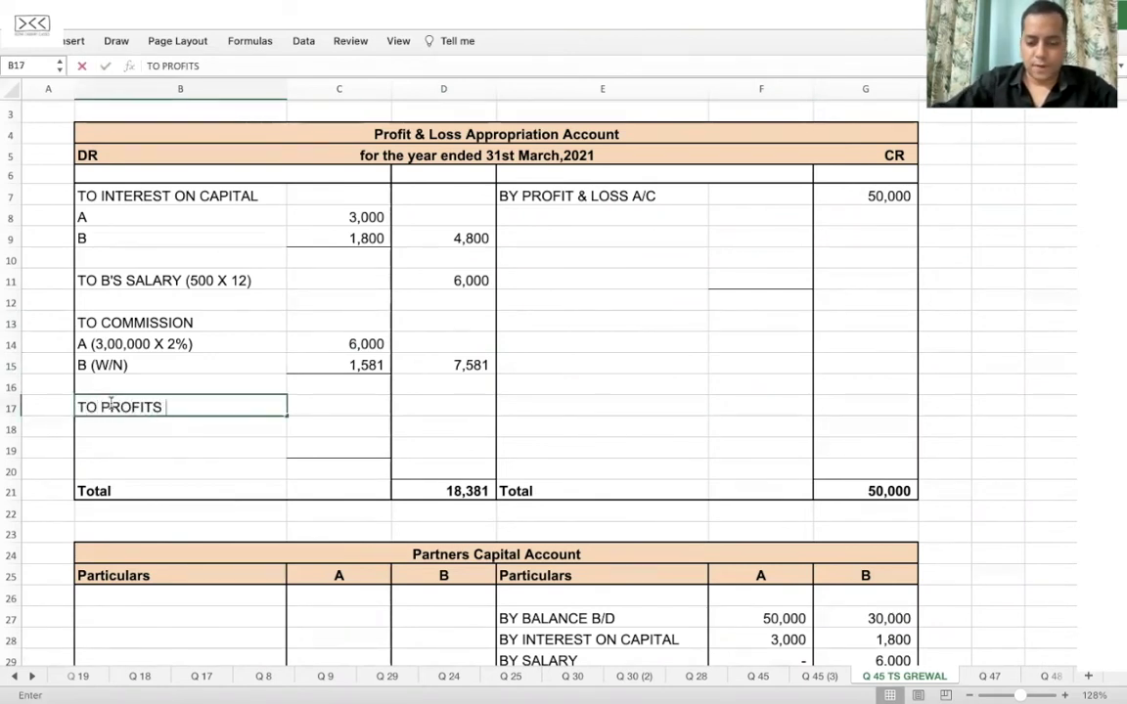
pyautogui.write(' TRANSFERRED TO')
pyautogui.press('Return')
pyautogui.write('A')
pyautogui.press('Return')
pyautogui.write('B')
pyautogui.press('Return')
# Step: Calculate the divisible profit in D19 with =G21-18381
pyautogui.click(439, 446)
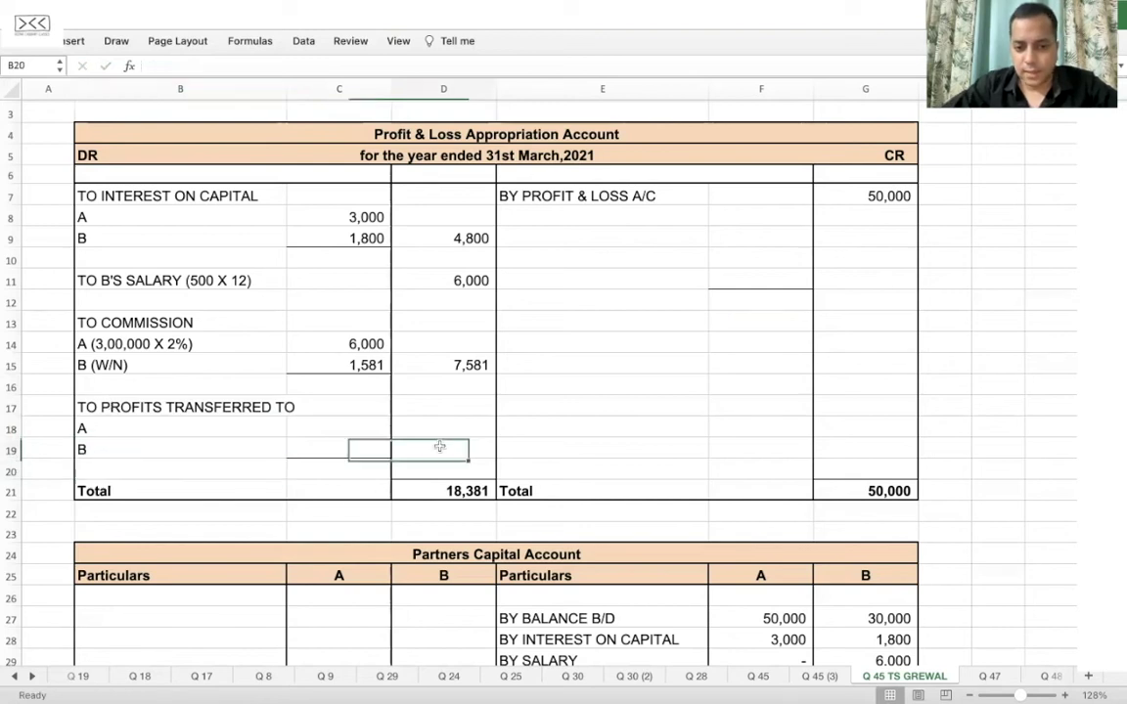
pyautogui.write('=')
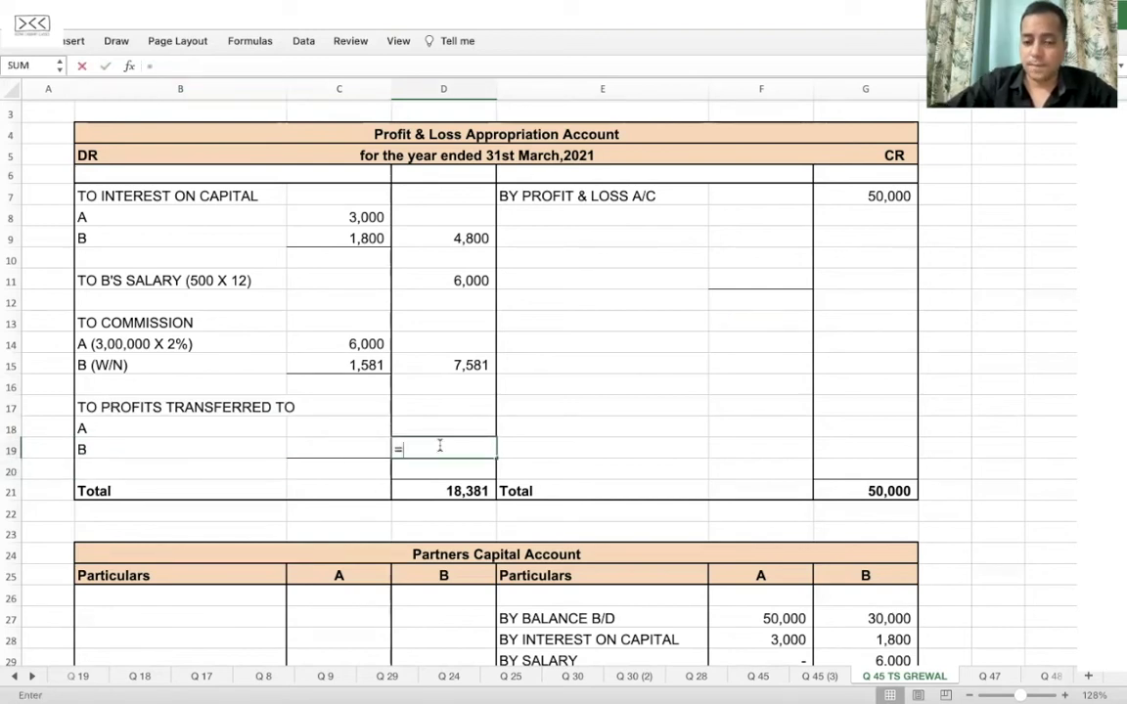
pyautogui.click(900, 491)
pyautogui.write('-')
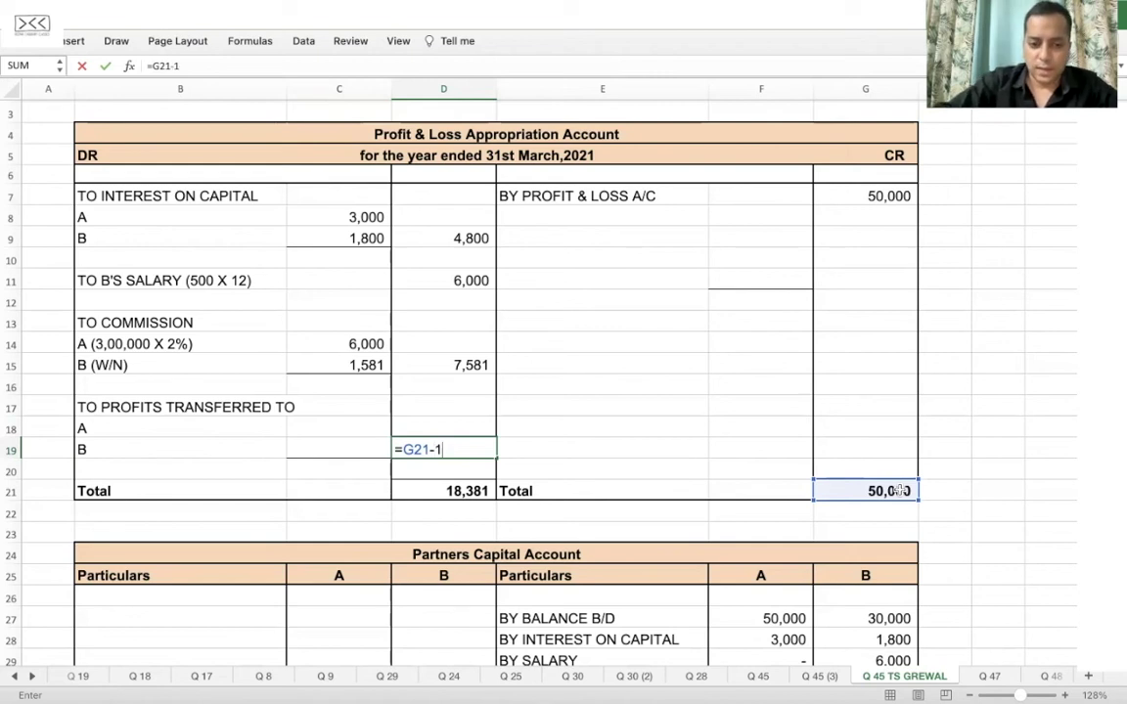
pyautogui.write('18381')
pyautogui.press('Return')
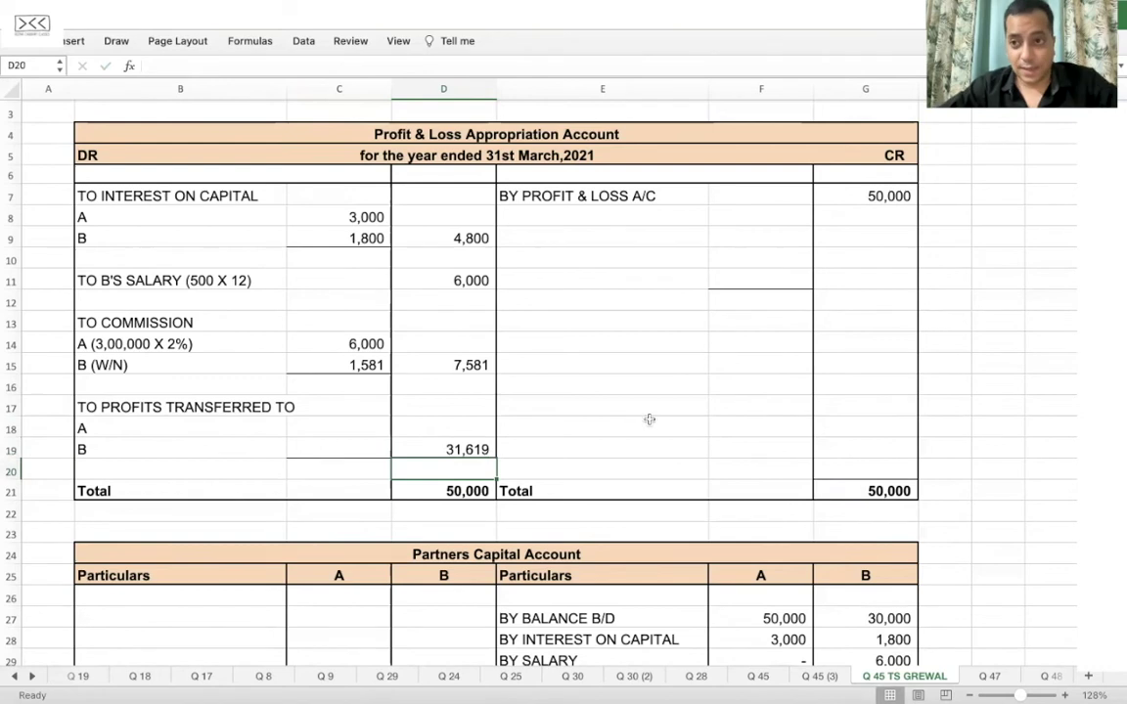
# Step: Switch to the question PDF and circle the 3 : 1 profit-sharing ratio in Question 45
pyautogui.scroll(-1, 525, 392)
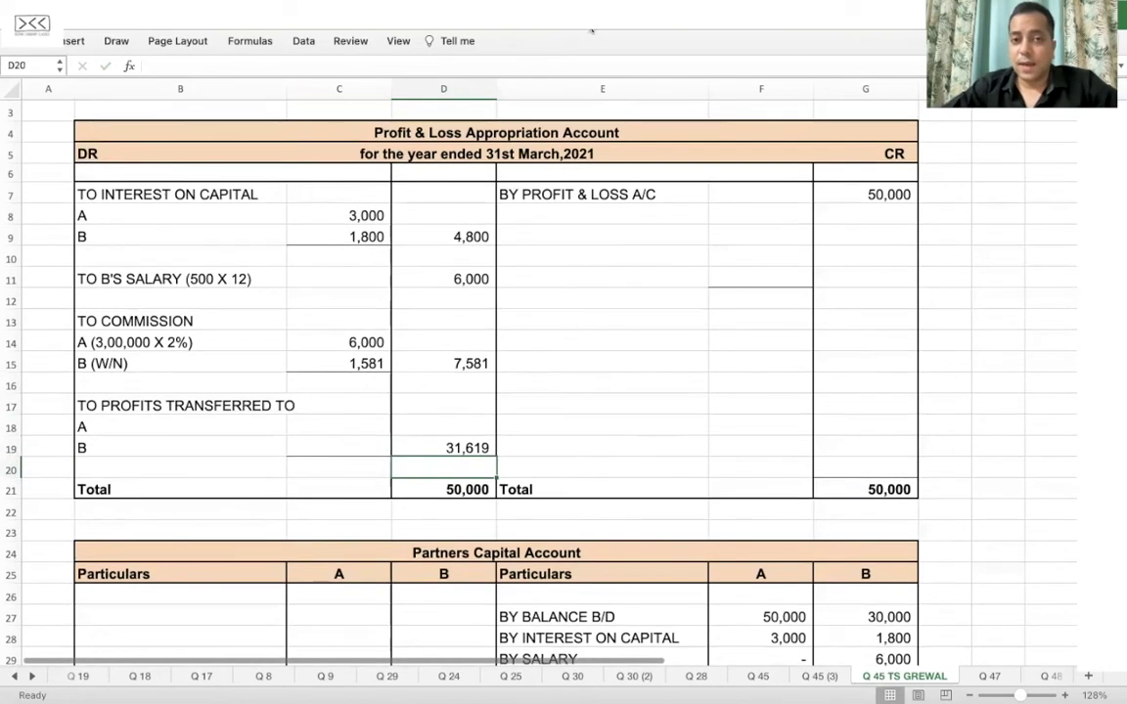
pyautogui.hotkey('alt', 'Tab')
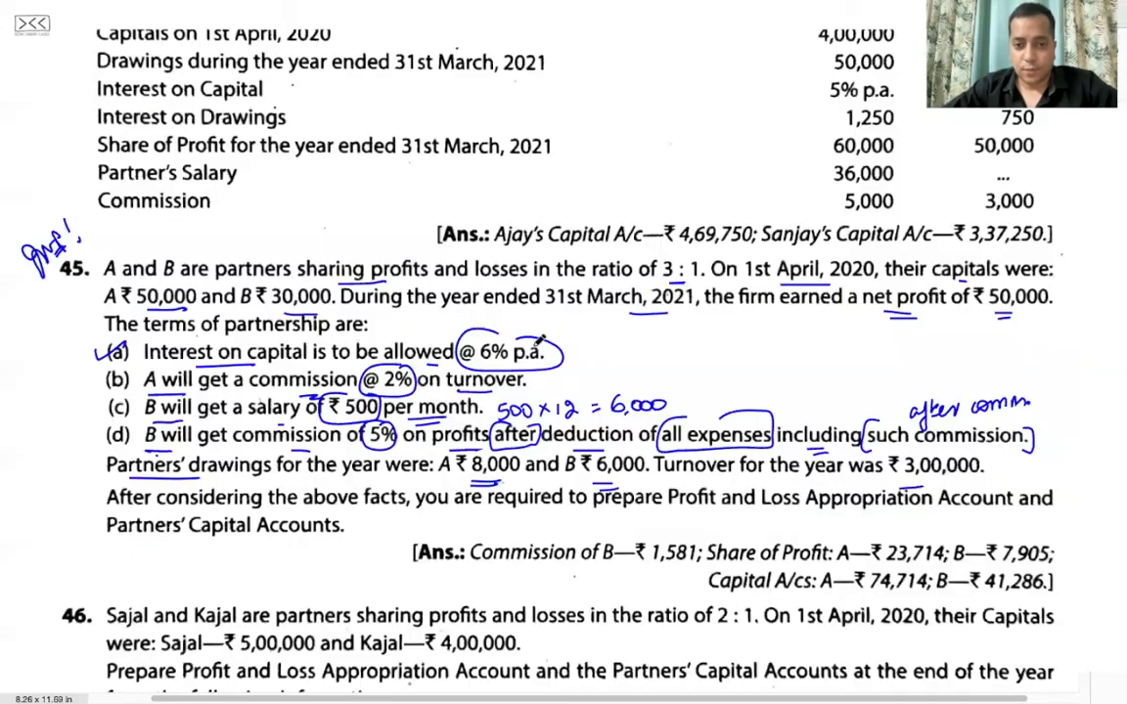
pyautogui.moveTo(669, 248)
pyautogui.mouseDown()
pyautogui.moveTo(659, 272)
pyautogui.moveTo(680, 286)
pyautogui.moveTo(704, 266)
pyautogui.moveTo(696, 244)
pyautogui.mouseUp()
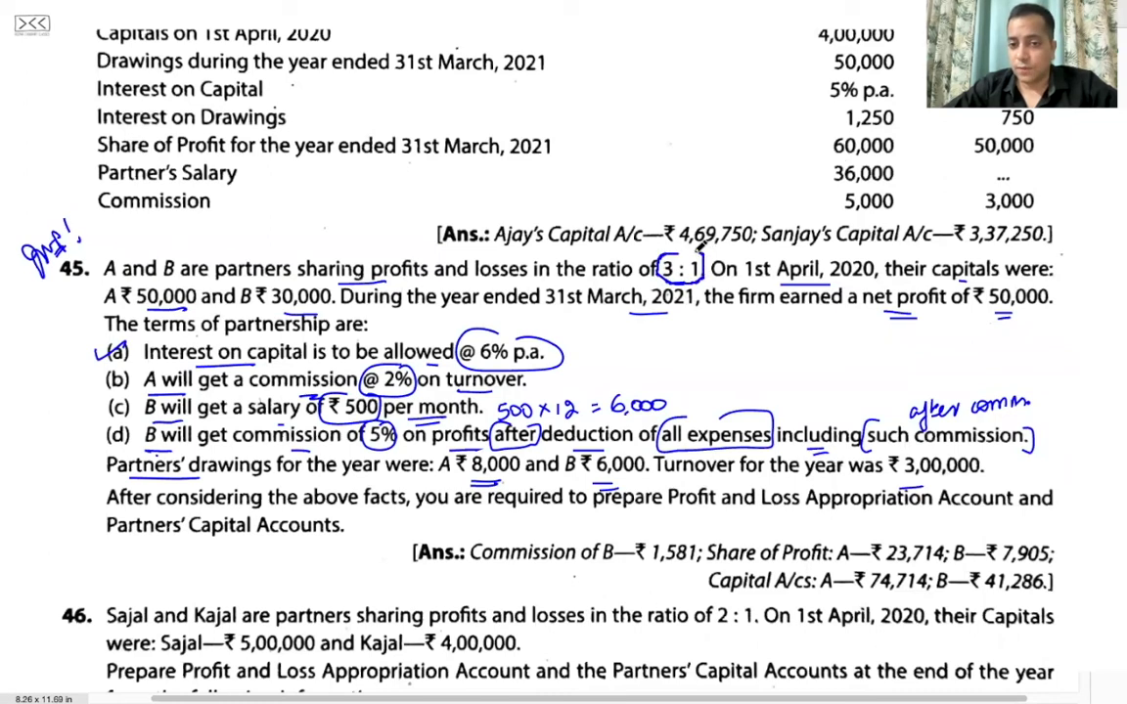
pyautogui.moveTo(585, 32)
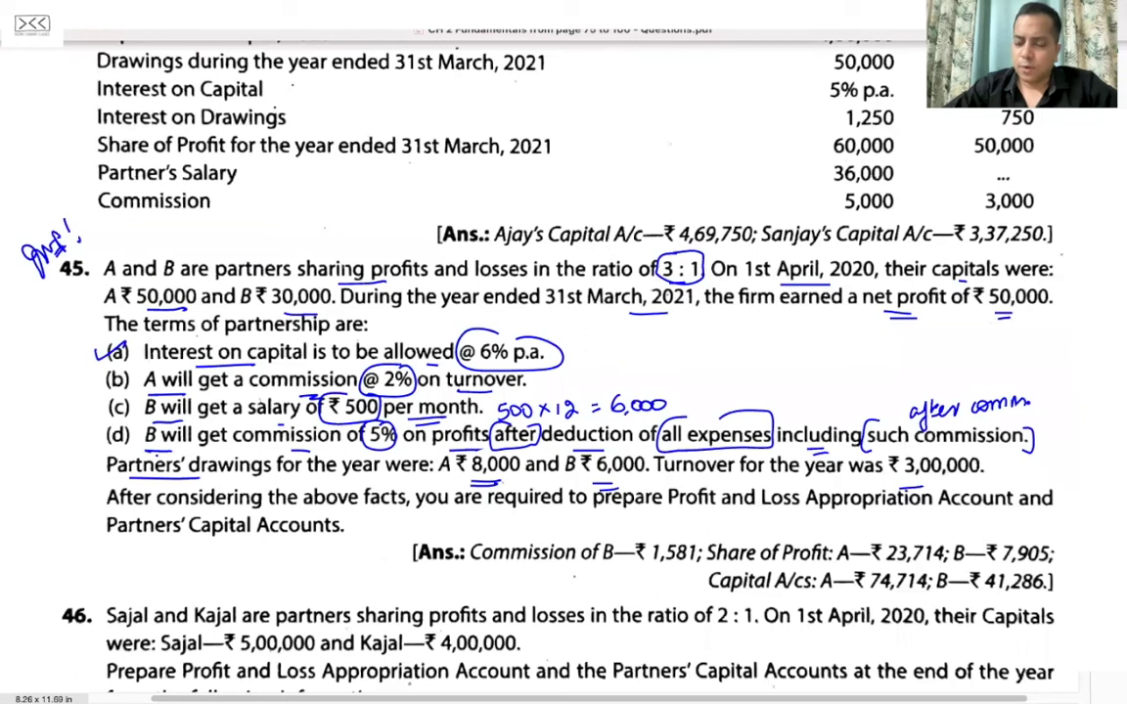
# Step: Return to the Excel sheet and extend the profit share labels to A (31,619 X 3/4) in B18 and B (31,619 X 1/4) in B19
pyautogui.press('super+Tab')
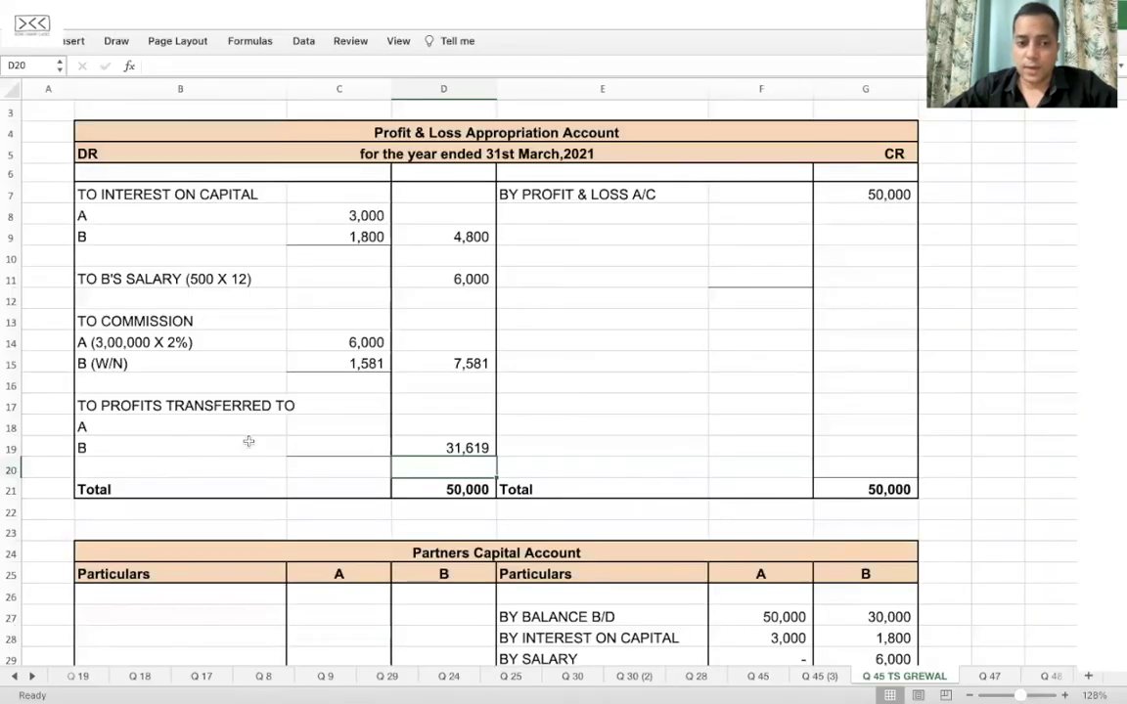
pyautogui.click(118, 428)
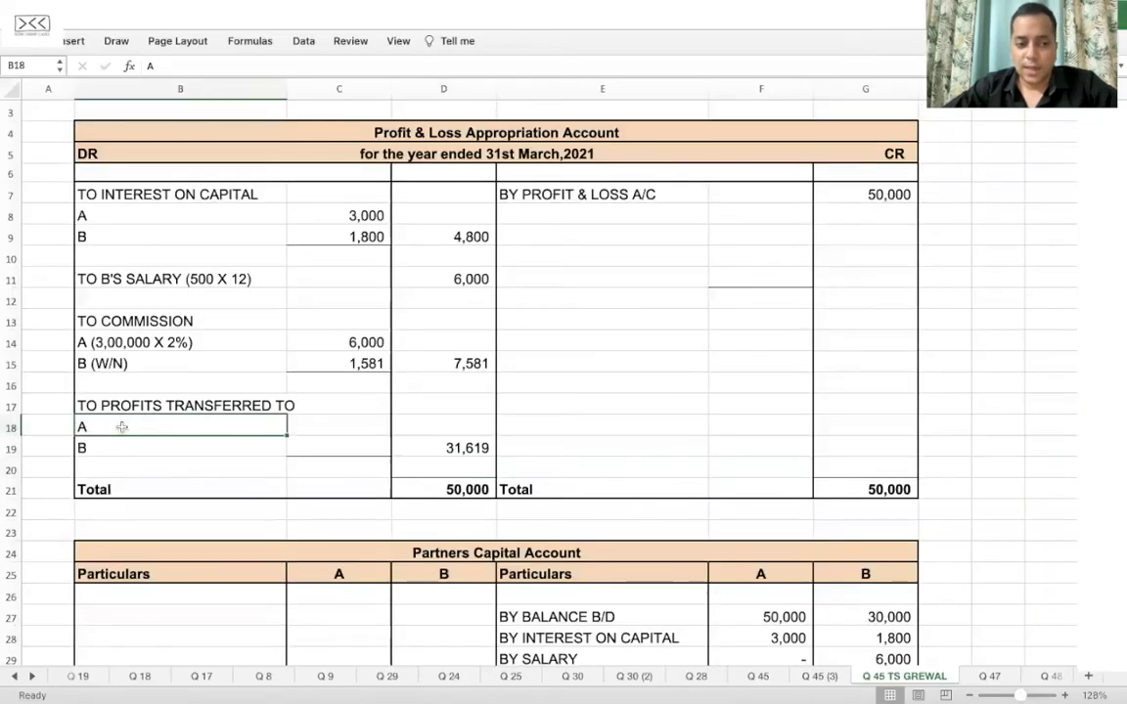
pyautogui.click(214, 63)
pyautogui.write('(')
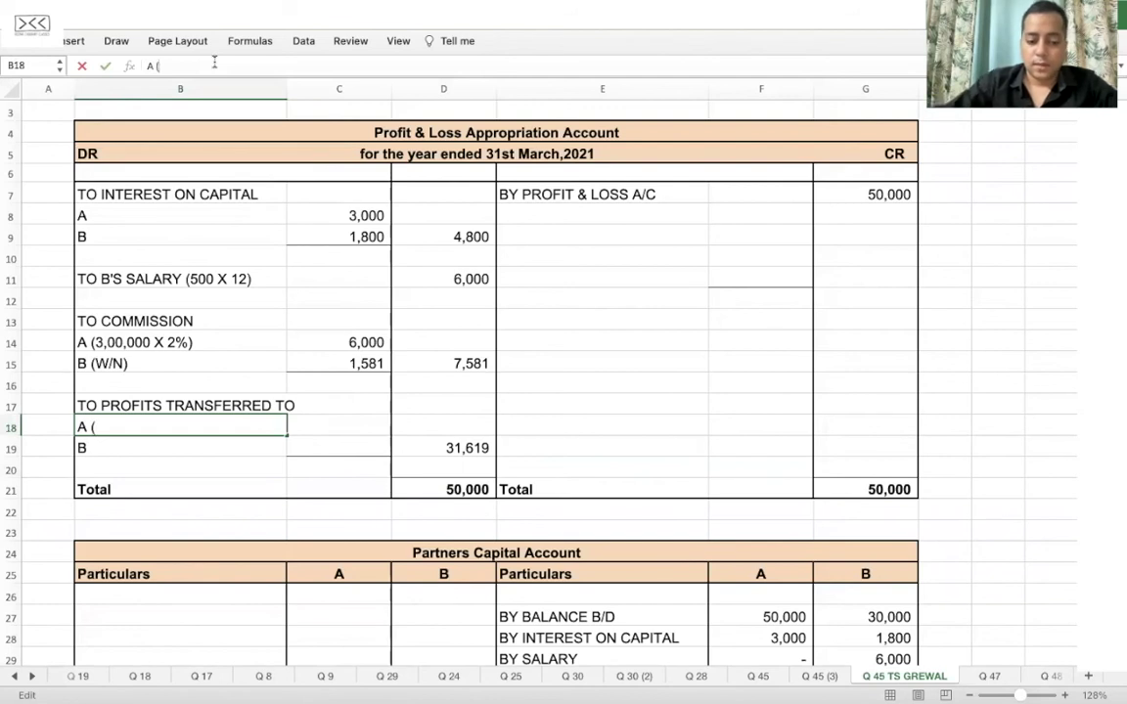
pyautogui.write('31,619 ')
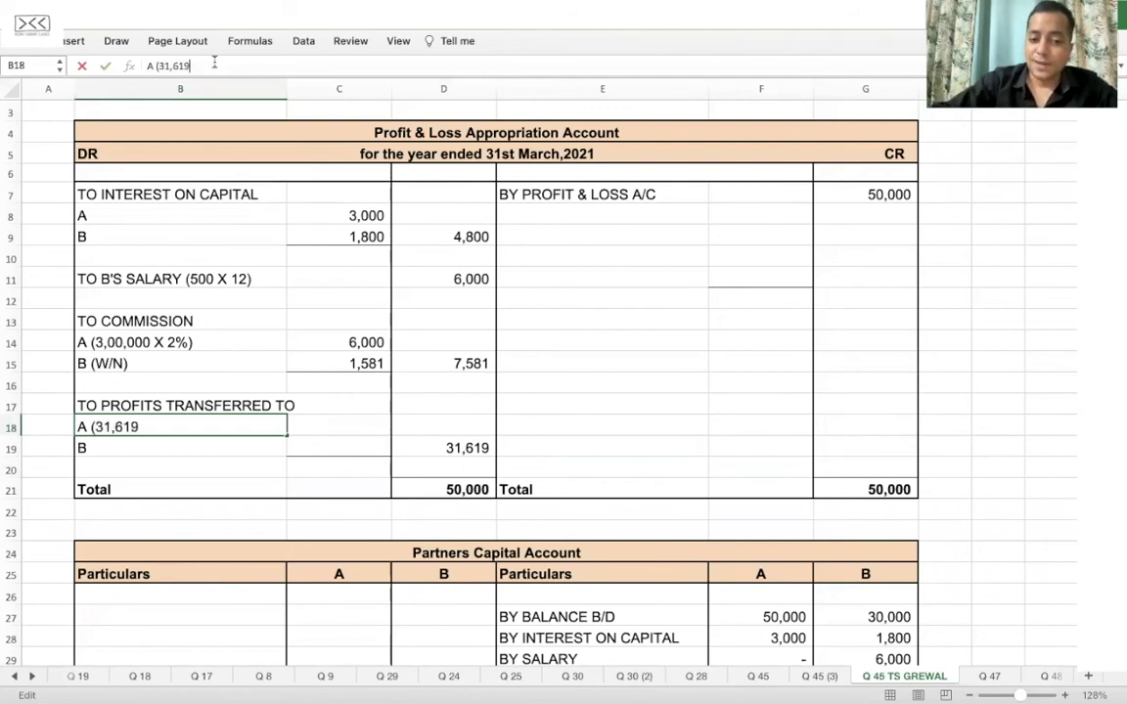
pyautogui.write('X 3/4')
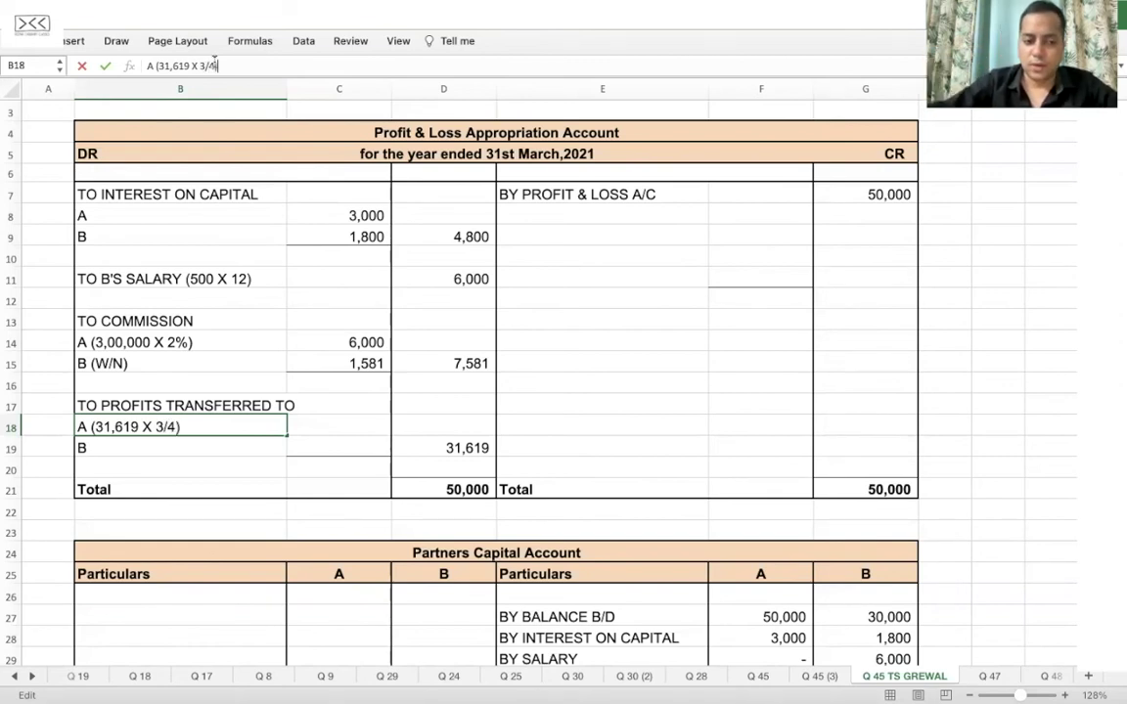
pyautogui.write(')')
pyautogui.press('Return')
pyautogui.click(252, 64)
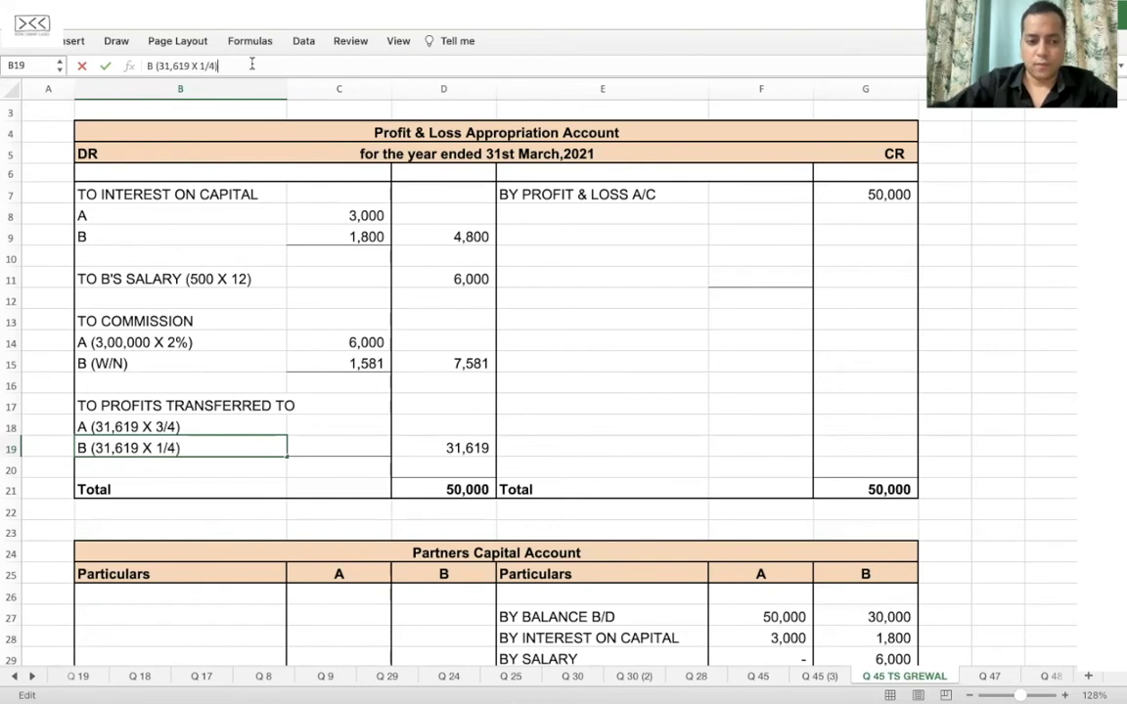
# Step: Calculate the profit shares with =31619*3/4 in C18 for A and =31619*1/4 in C19 for B
pyautogui.press('Tab')
pyautogui.press('Up')
pyautogui.write('=31619*')
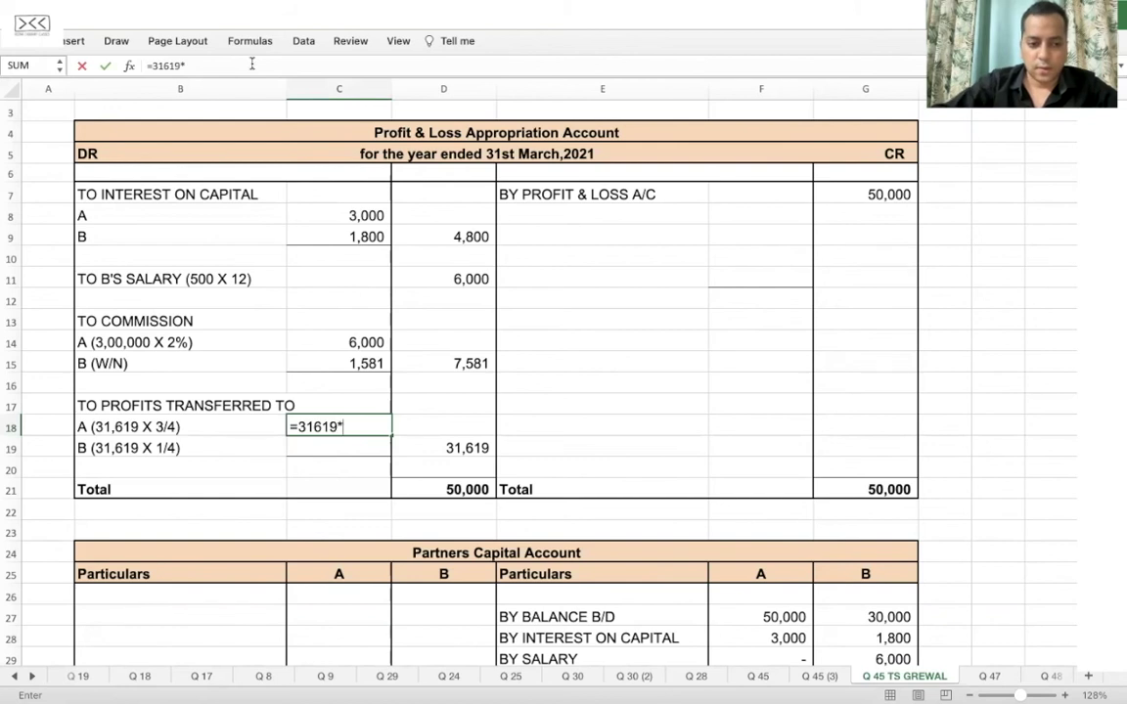
pyautogui.write('3/4')
pyautogui.press('Return')
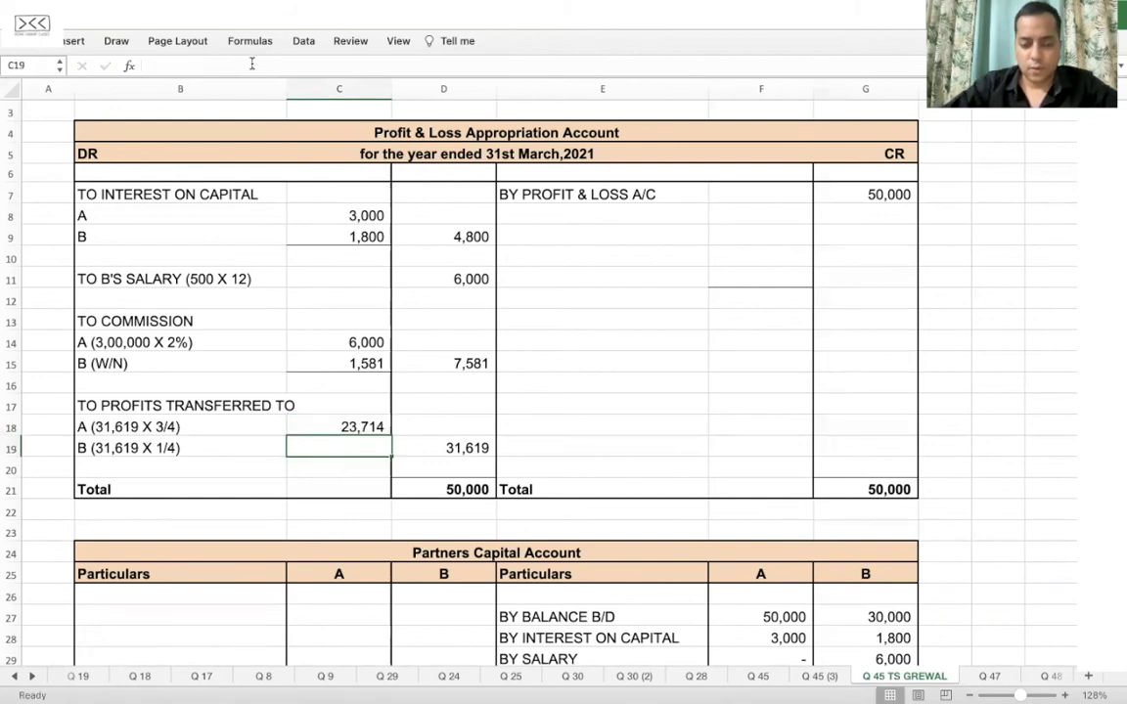
pyautogui.write('=31619*1/4')
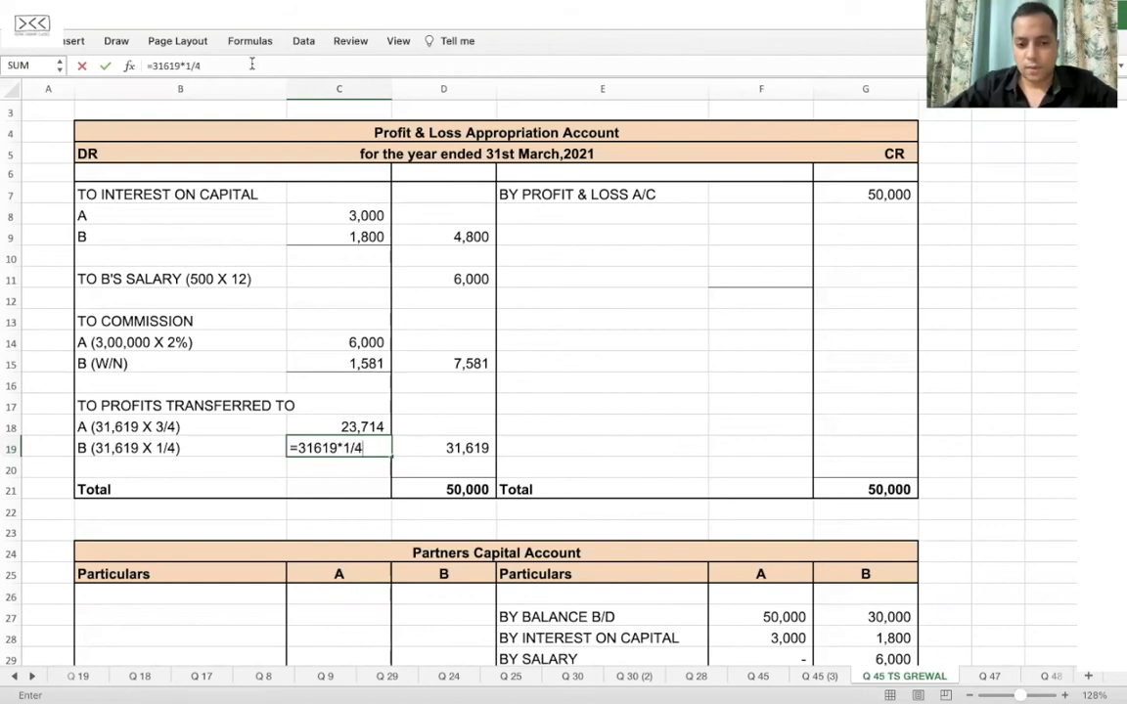
pyautogui.press('Return')
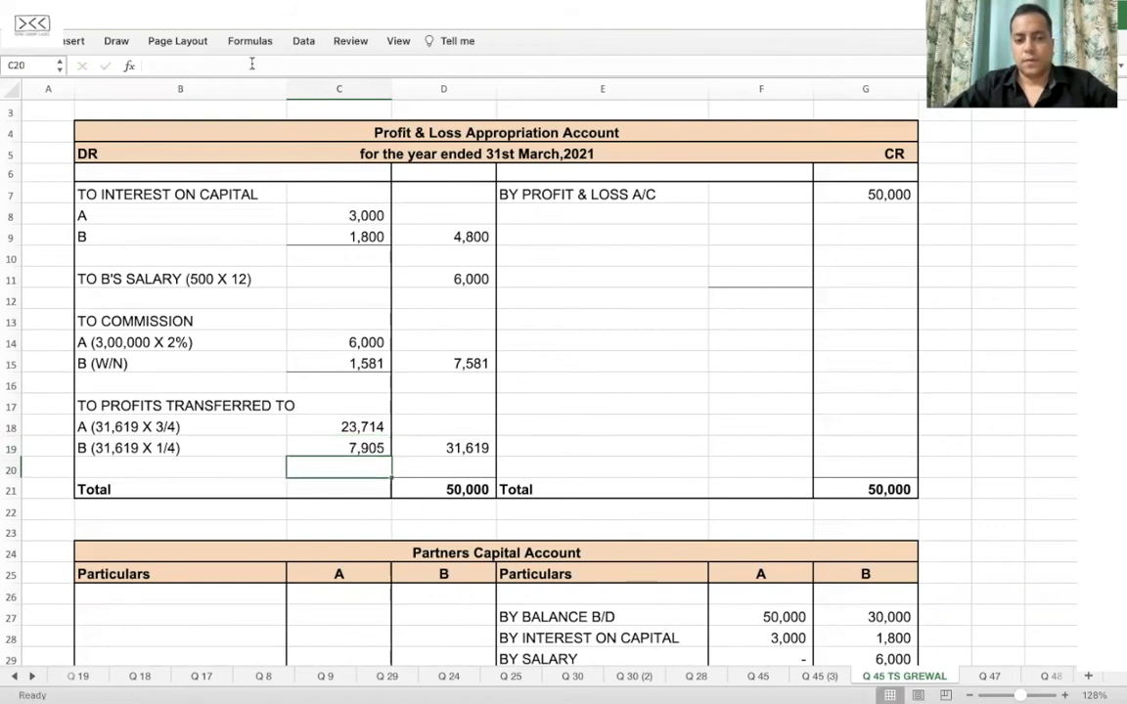
pyautogui.moveTo(360, 426); pyautogui.dragTo(326, 447)
pyautogui.click(642, 405)
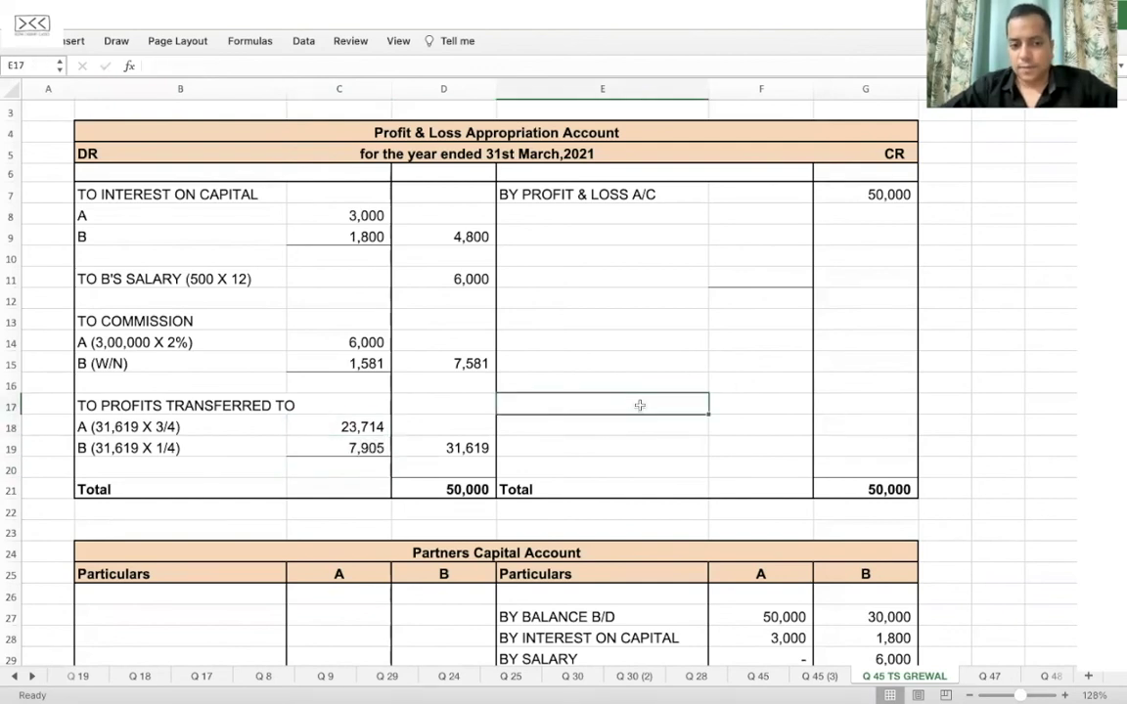
# Step: Enter BY PROFIT & LOSS APP. A/C in E31 of the Partners Capital Account, beneath BY COMMISSION
pyautogui.scroll(-3, 642, 405)
pyautogui.scroll(2, 640, 405)
pyautogui.scroll(1, 525, 360)
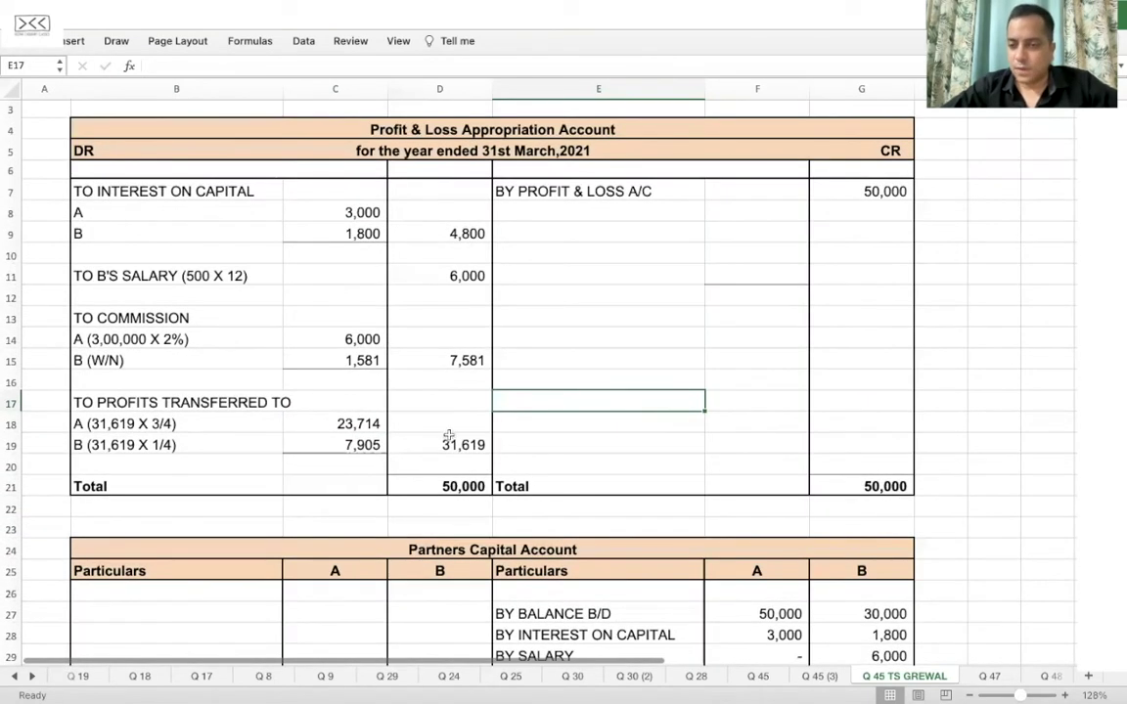
pyautogui.scroll(-5, 378, 415)
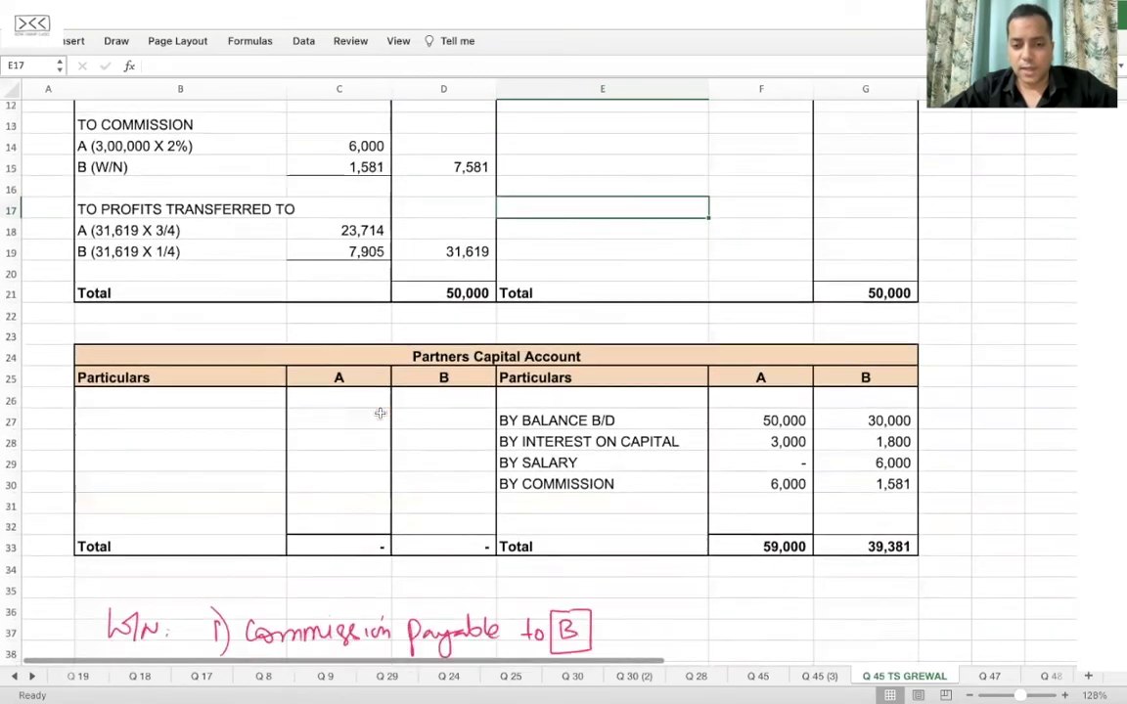
pyautogui.scroll(-1, 379, 414)
pyautogui.click(519, 460)
pyautogui.write('BY PRO')
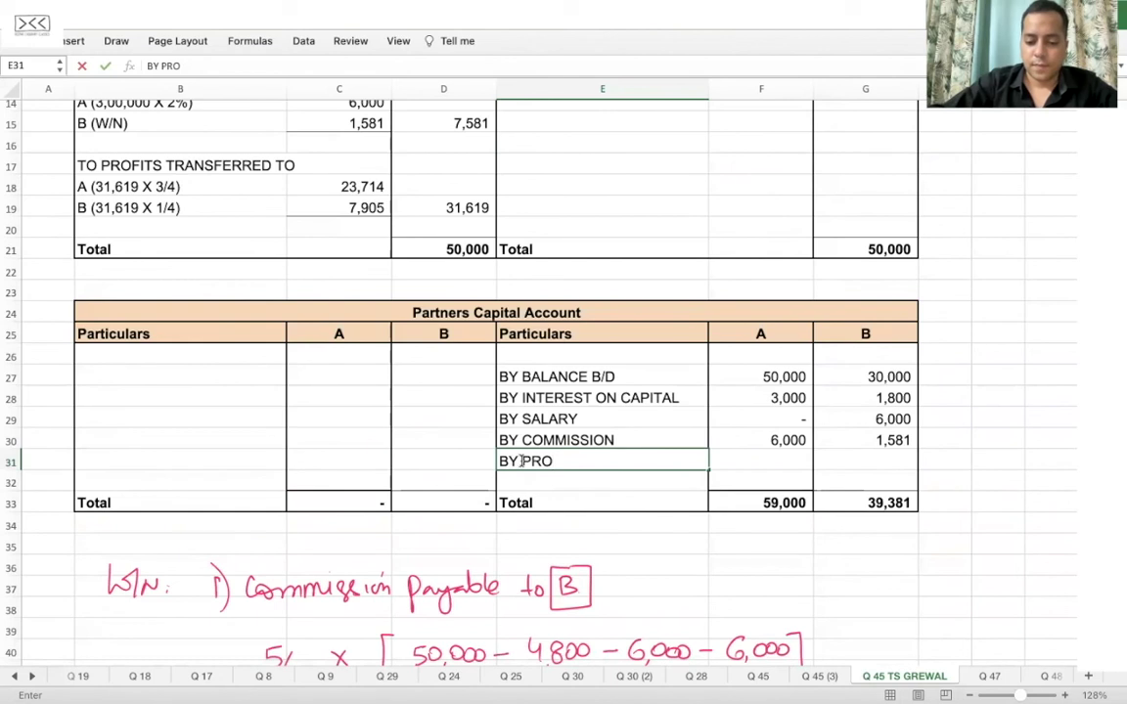
pyautogui.write('FIT & LOSS APP.')
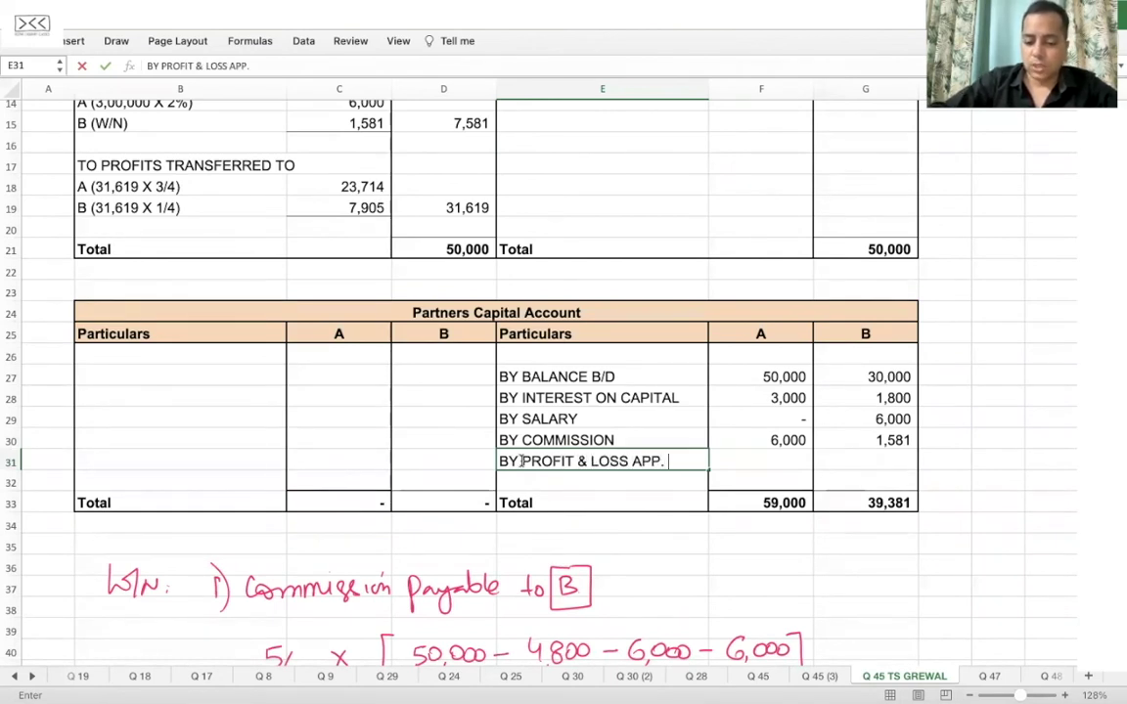
# Step: Link the profit shares in the Partners Capital Account with =C18 in F31 for A and =C19 in G31 for B
pyautogui.press('Tab')
pyautogui.write('=')
pyautogui.click(383, 192)
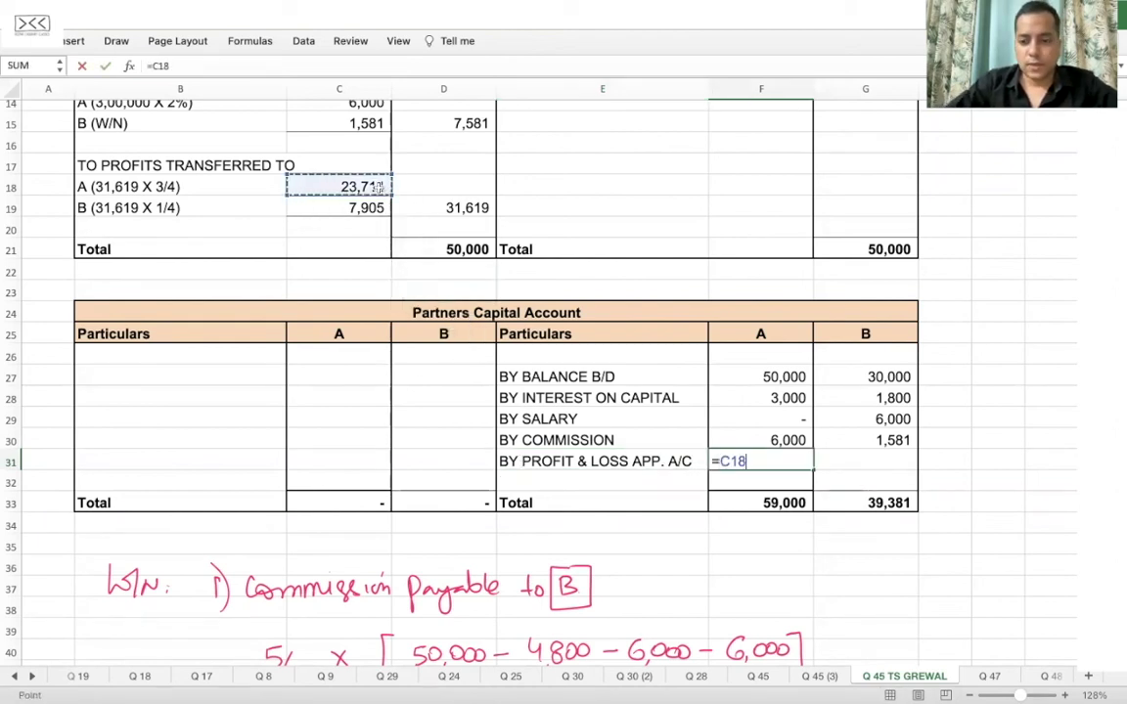
pyautogui.press('Tab')
pyautogui.write('=')
pyautogui.click(369, 208)
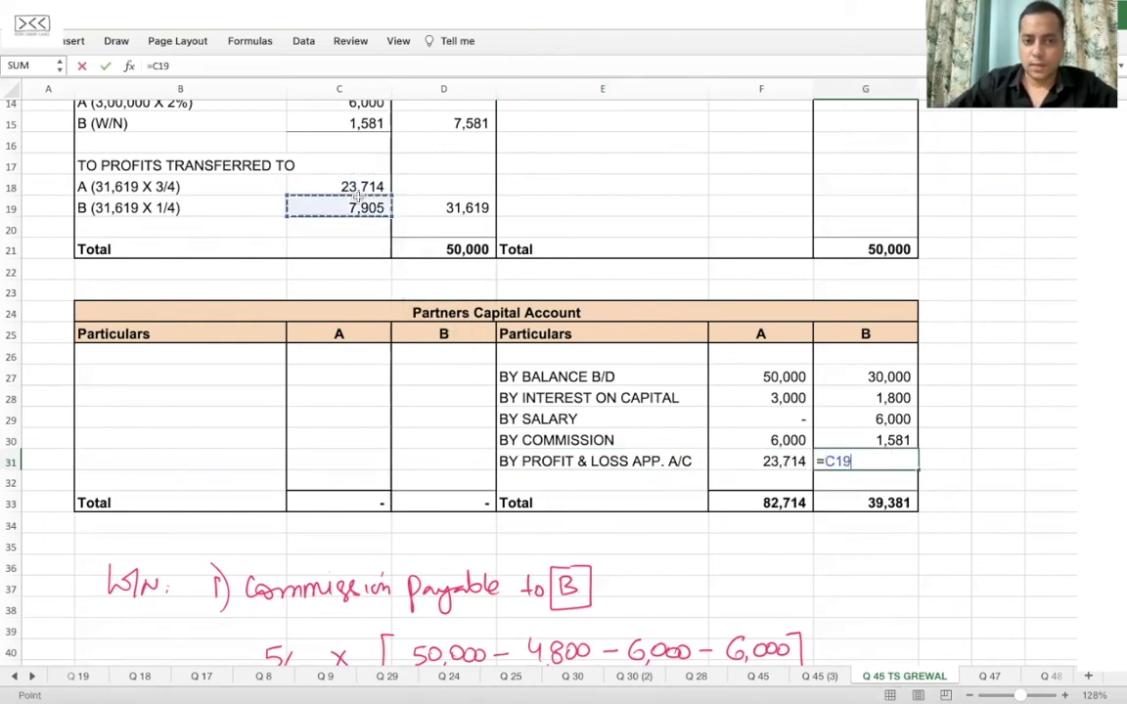
pyautogui.press('Return')
# Step: Enter TO DRAWINGS in B27 on the debit side of the Partners Capital Account
pyautogui.scroll(2, 441, 391)
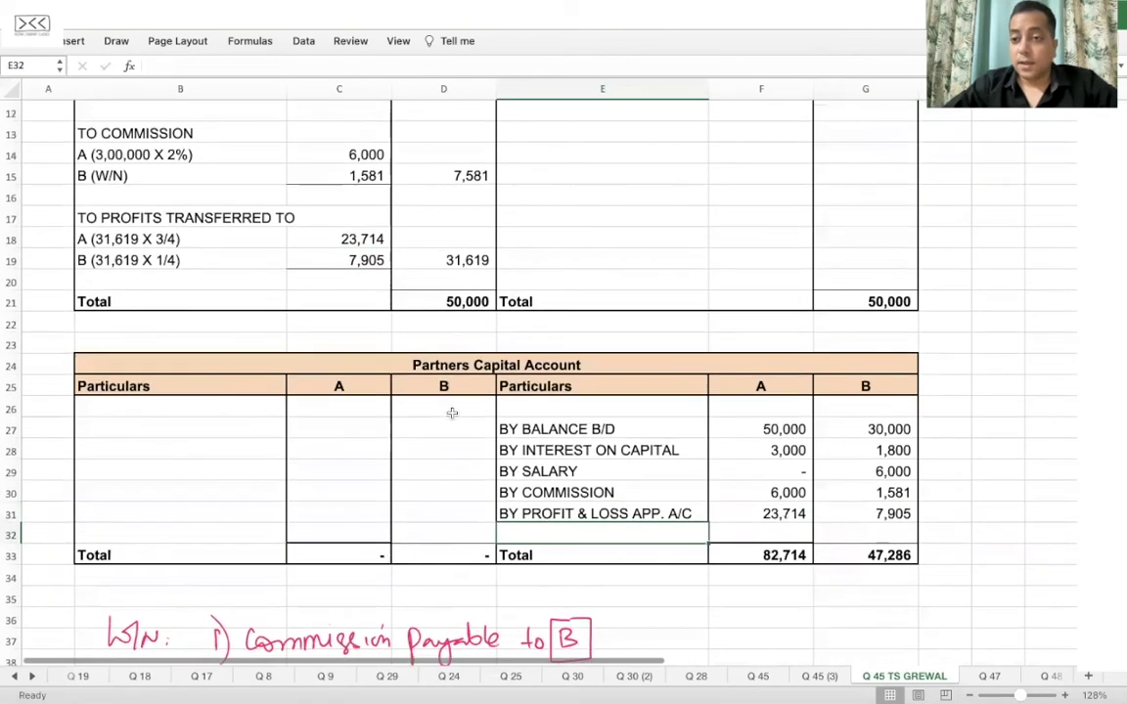
pyautogui.click(183, 426)
pyautogui.write('TO DRAWINGS')
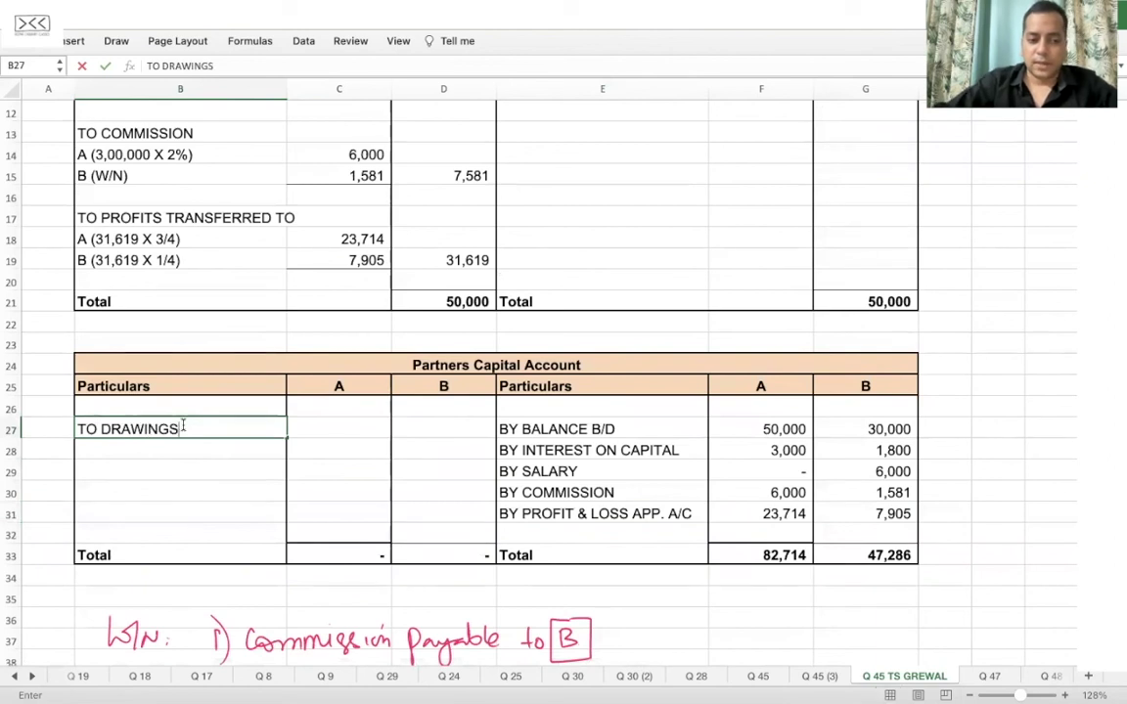
pyautogui.press('Tab')
pyautogui.scroll(5, 464, 323)
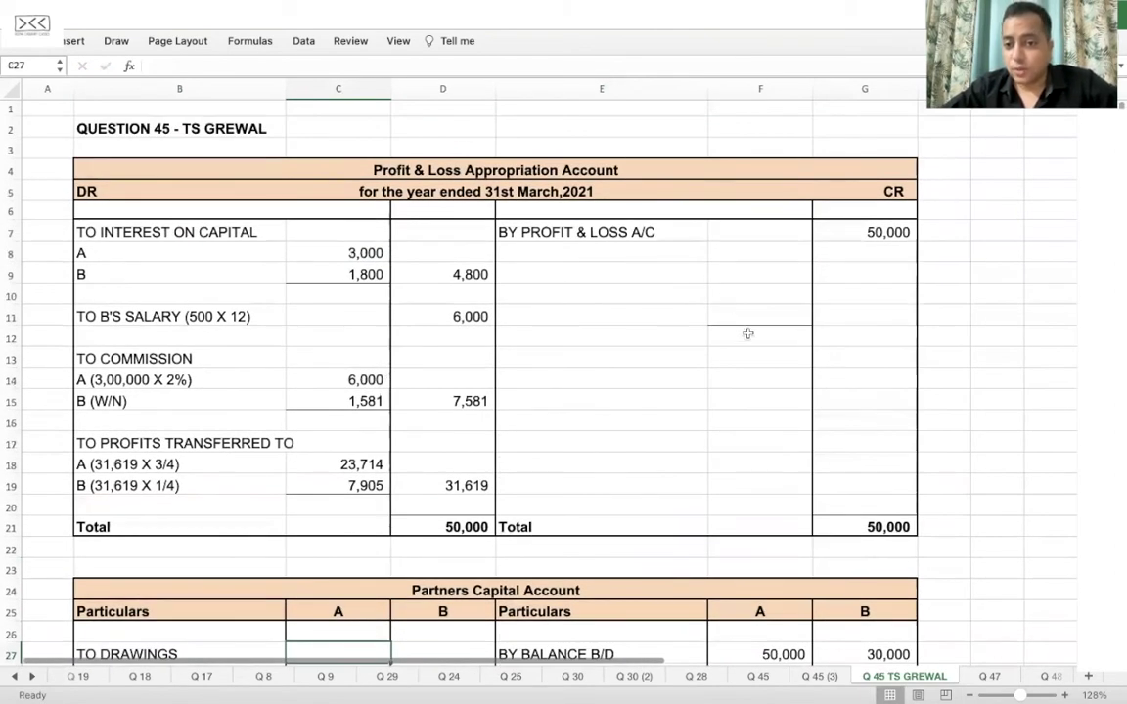
# Step: Check the partners' drawings in the textbook question and enter 8,000 for A in C27 and 6,000 for B in D27
pyautogui.scroll(-5, 711, 346)
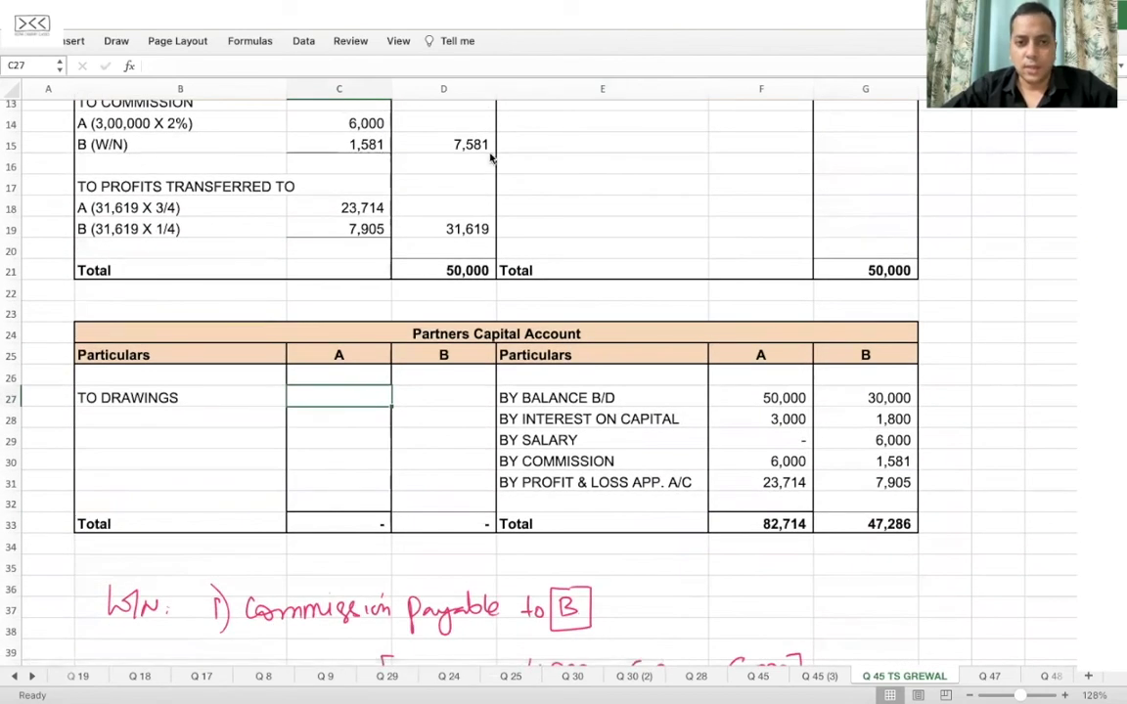
pyautogui.press('super+Tab')
pyautogui.scroll(-1, 433, 441)
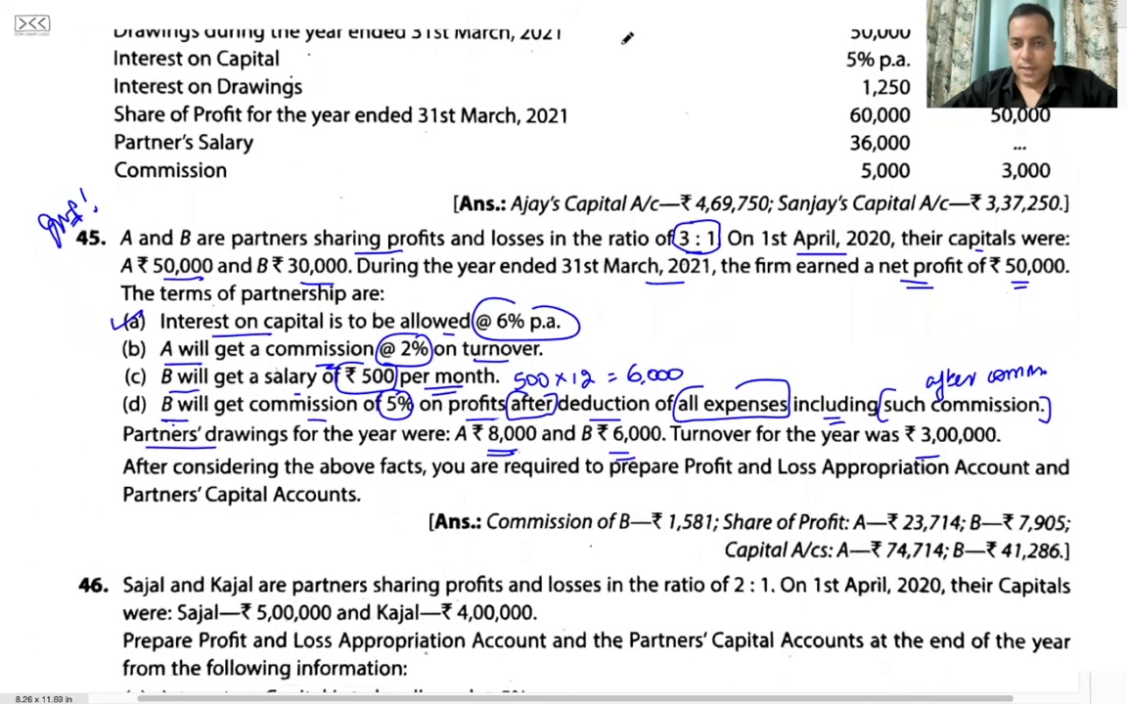
pyautogui.press('super+Tab')
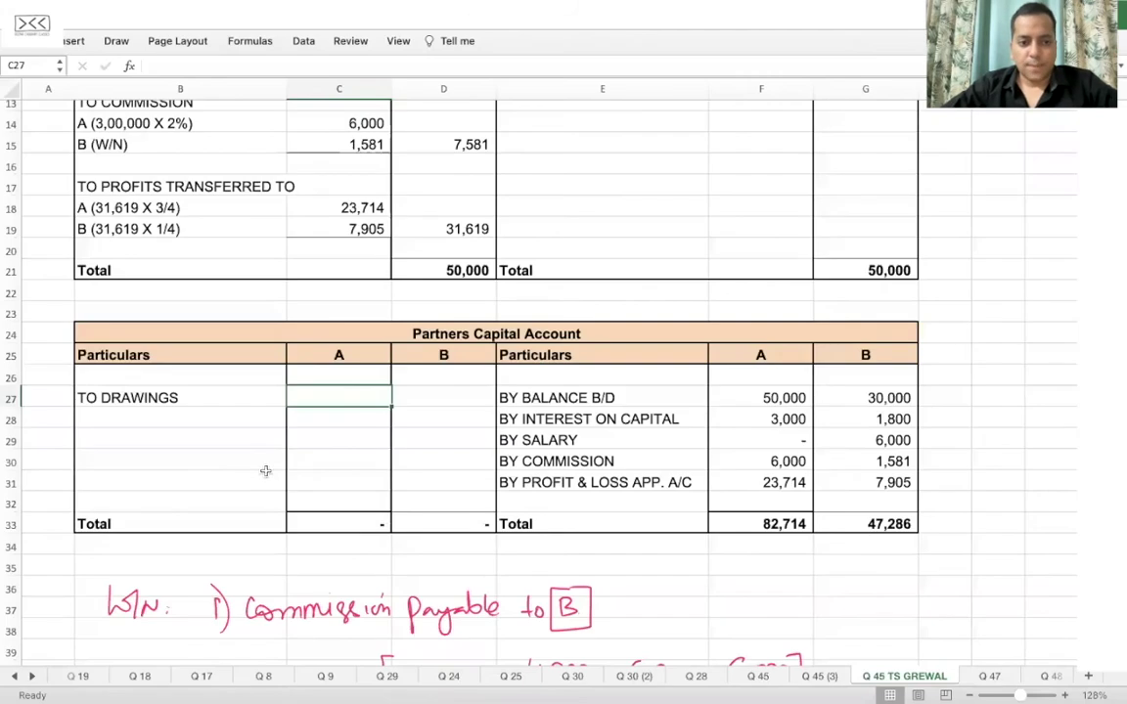
pyautogui.write('8,00')
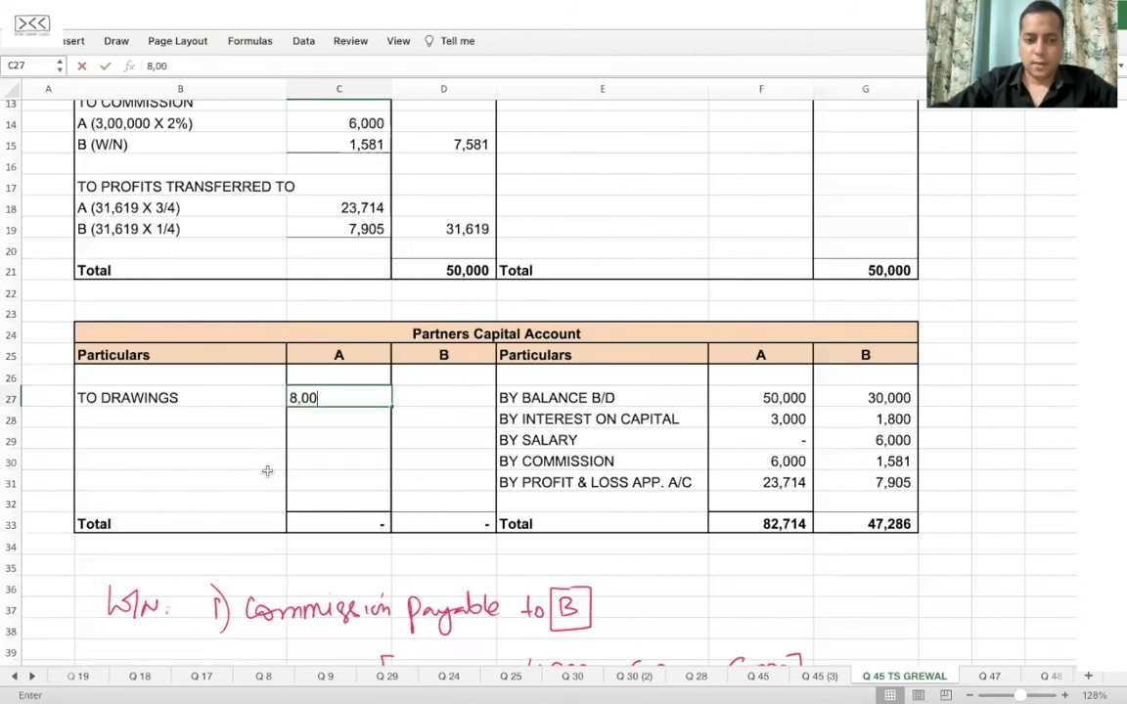
pyautogui.write('0')
pyautogui.press('Tab')
pyautogui.write('6,000')
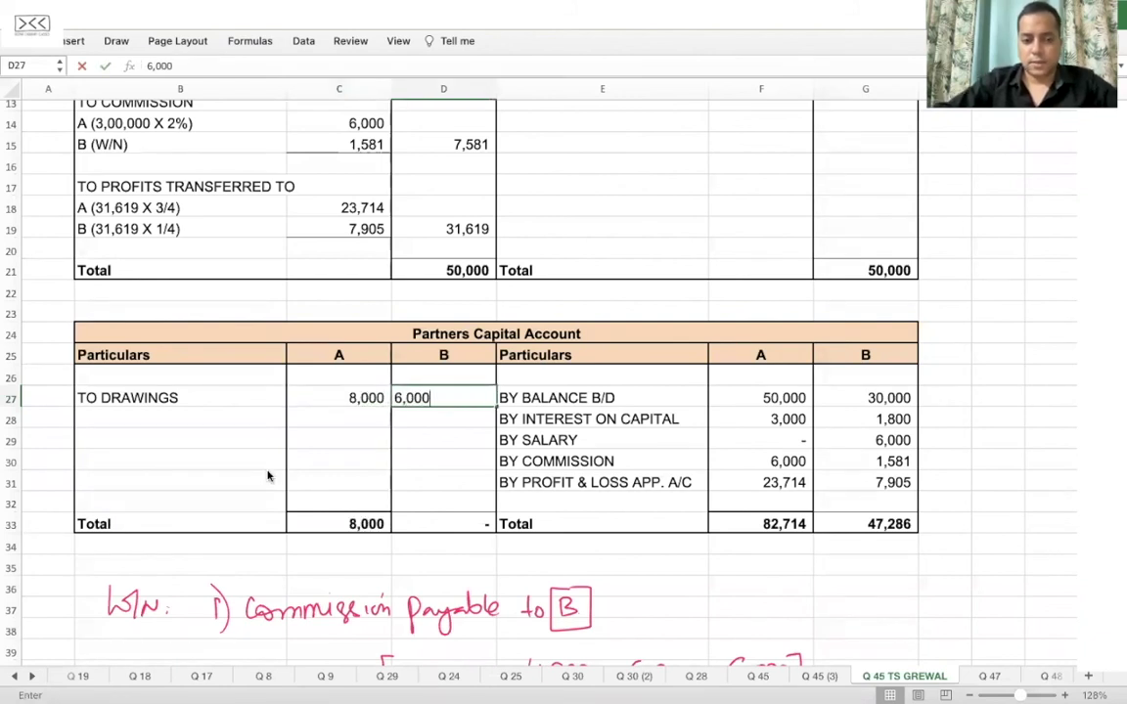
pyautogui.press('Return')
# Step: Enter TO BALANCE C/D in B28 and calculate A's closing balance in C28 with =F33-8000
pyautogui.write('TO BA')
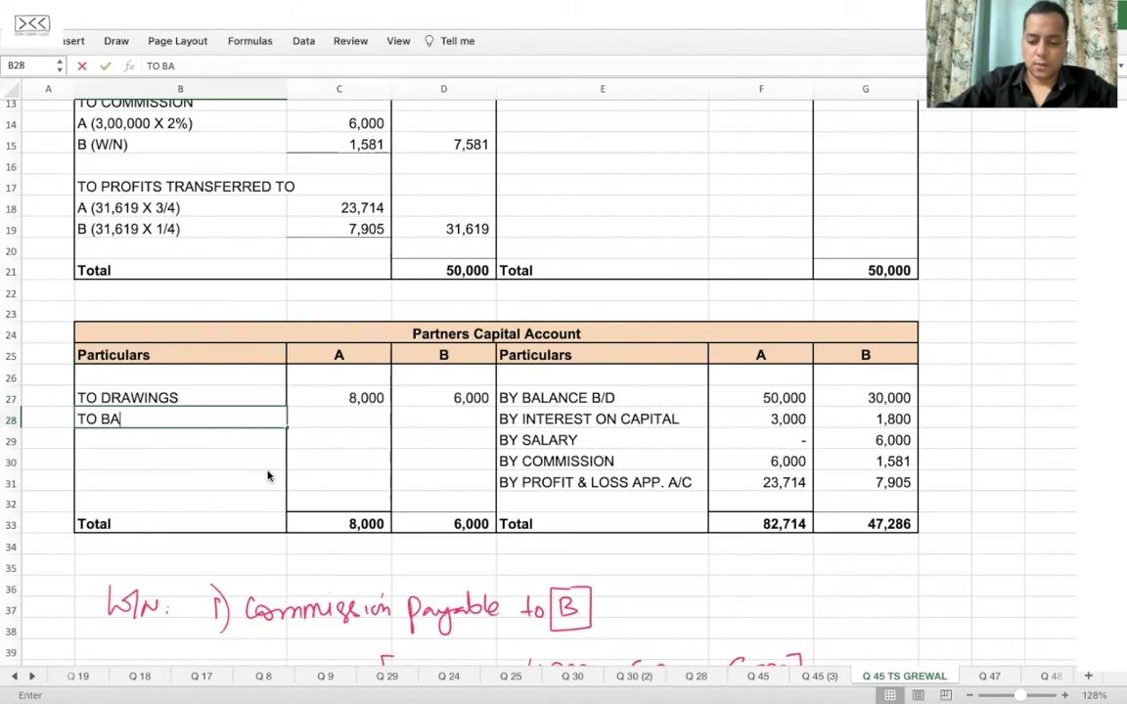
pyautogui.write('LANCE C/')
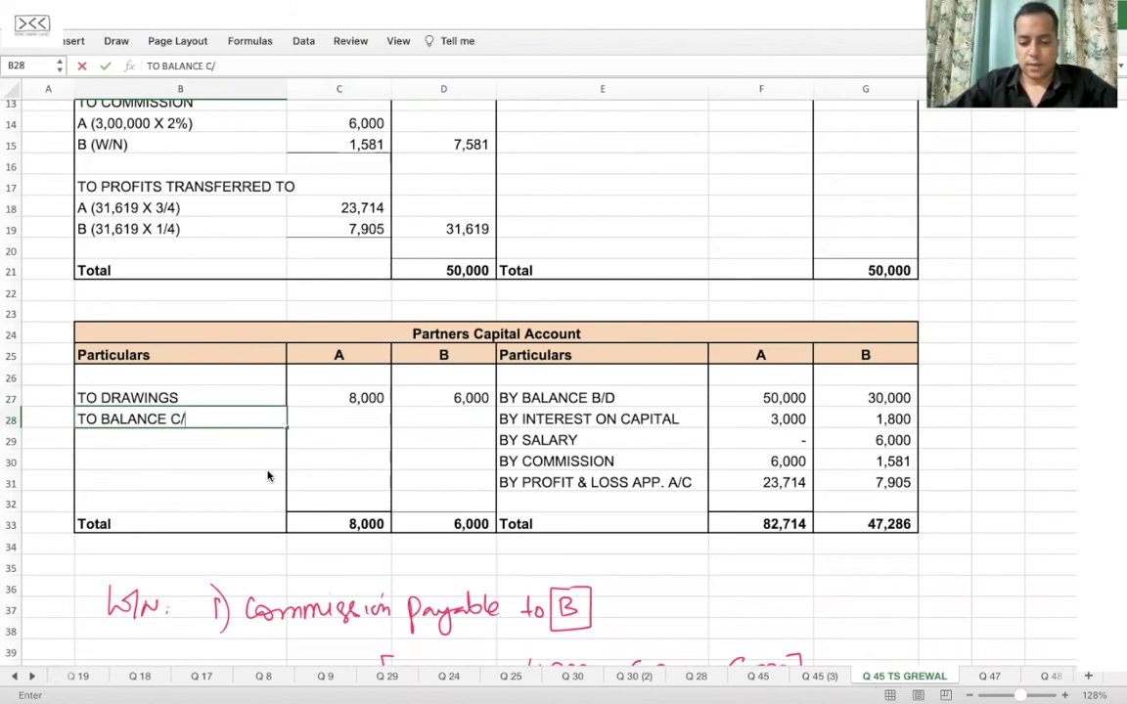
pyautogui.write('D')
pyautogui.press('Tab')
pyautogui.write('=')
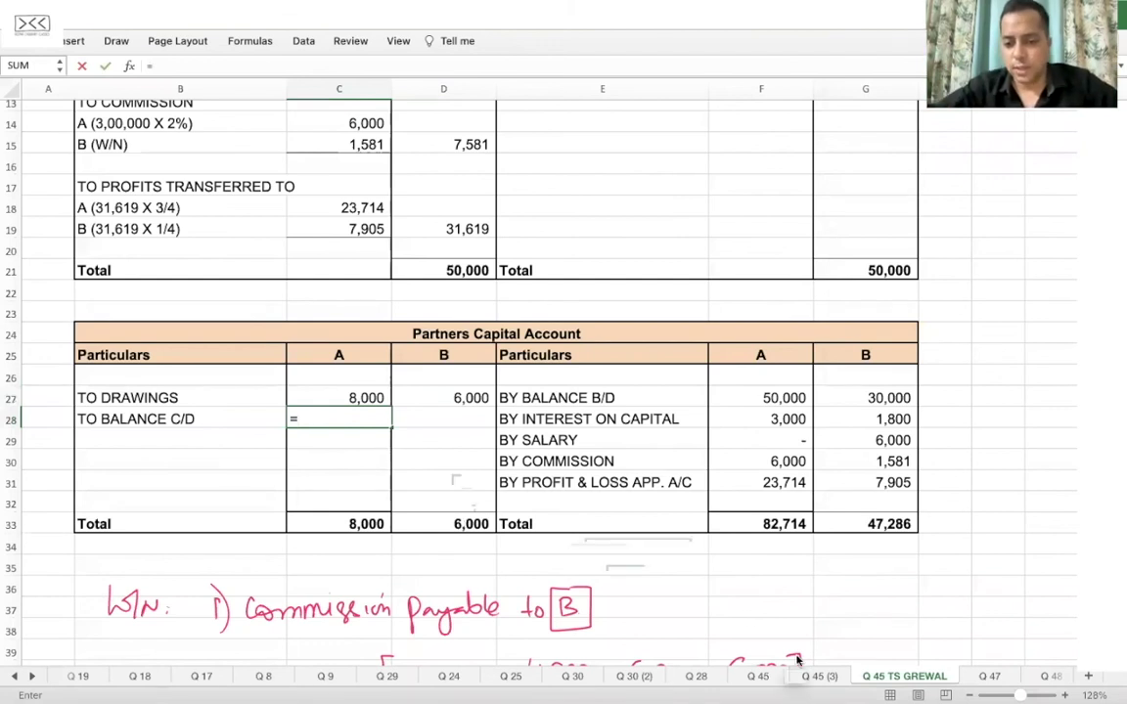
pyautogui.click(766, 524)
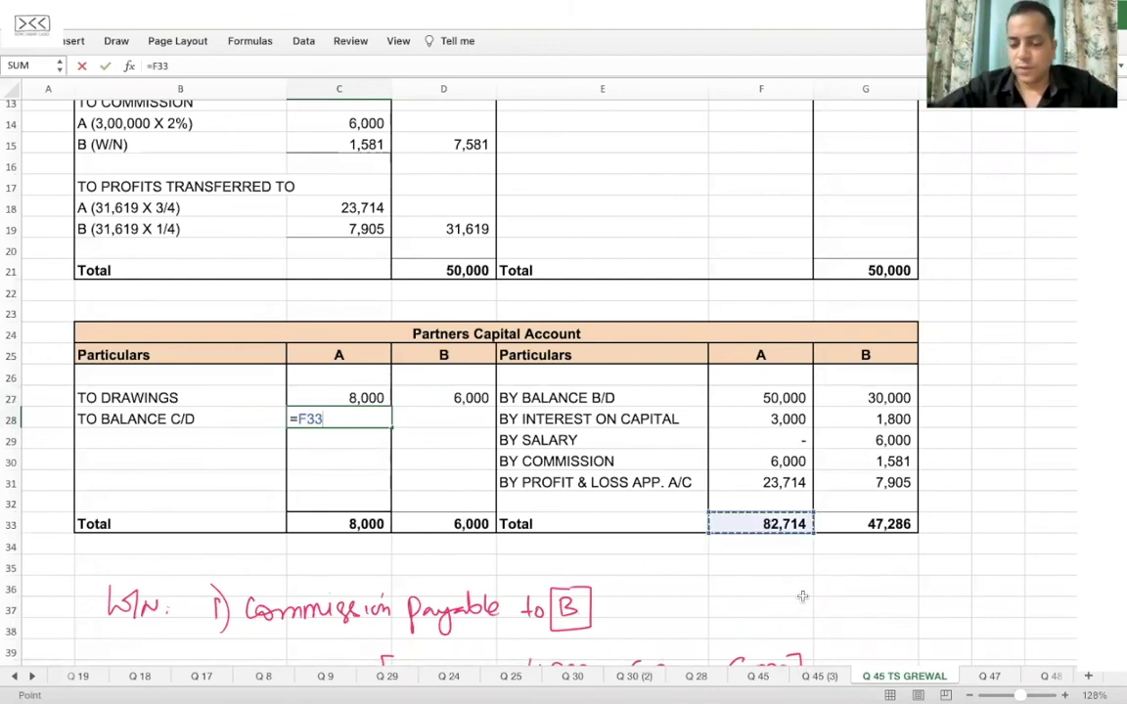
pyautogui.write('-8000')
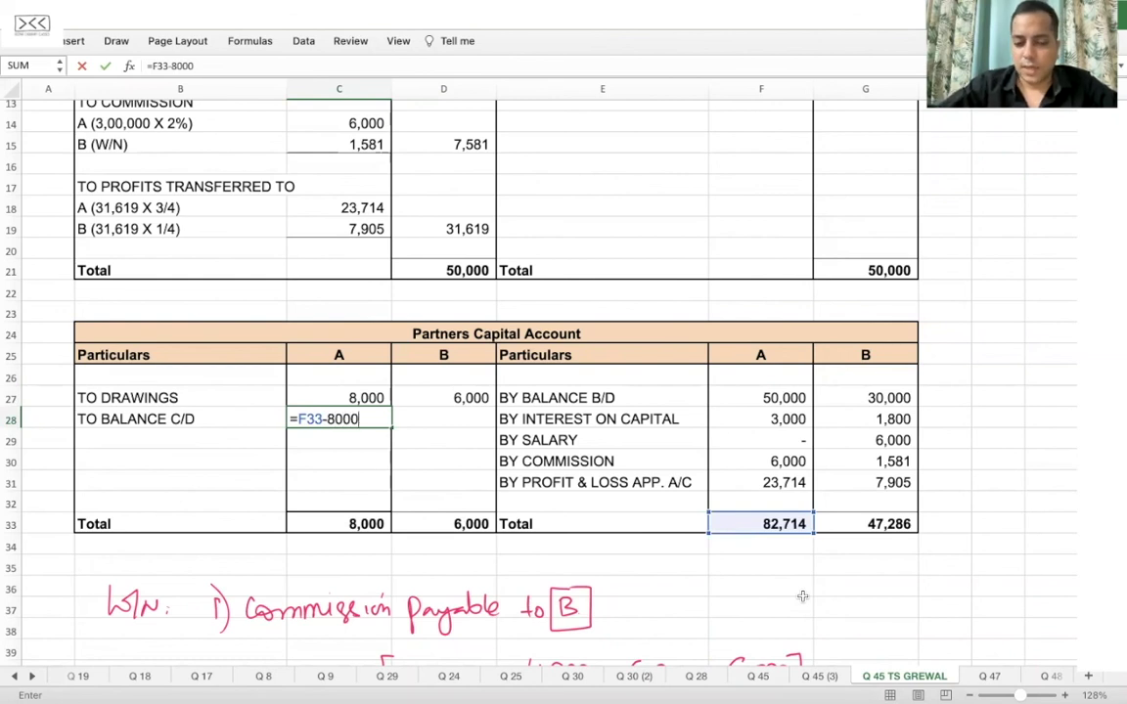
pyautogui.press('Return')
# Step: Calculate B's closing balance in D28 of the Partners Capital Account with =G33-6000
pyautogui.click(459, 412)
pyautogui.write('=')
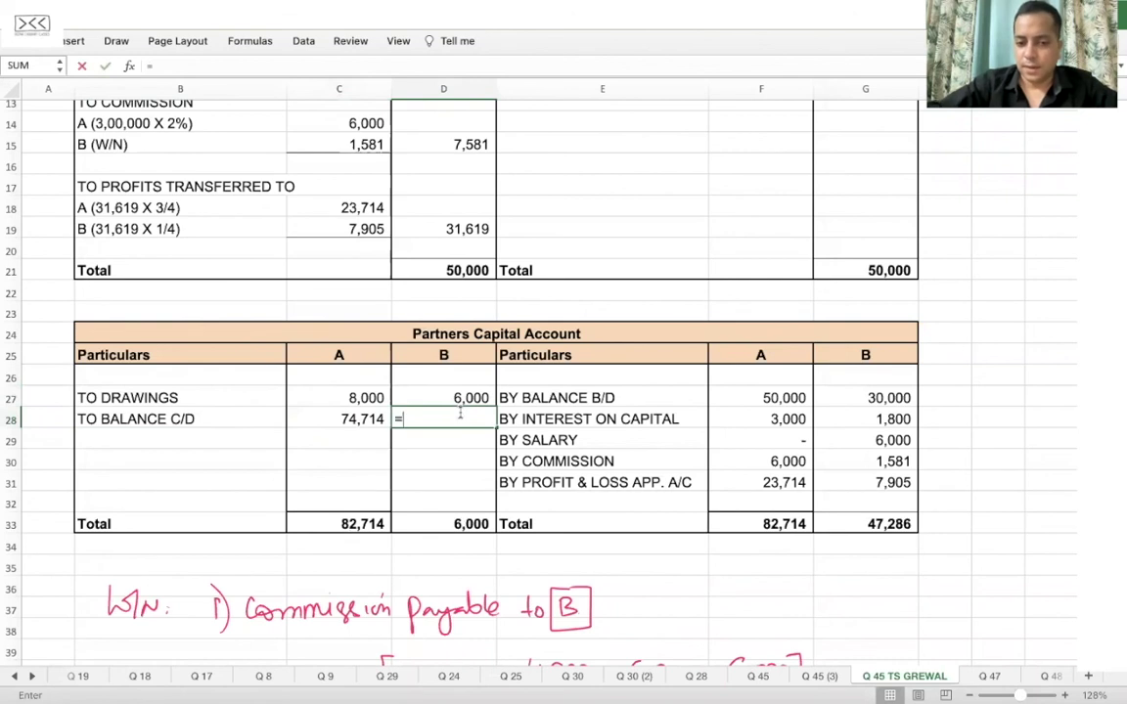
pyautogui.click(849, 525)
pyautogui.write('-')
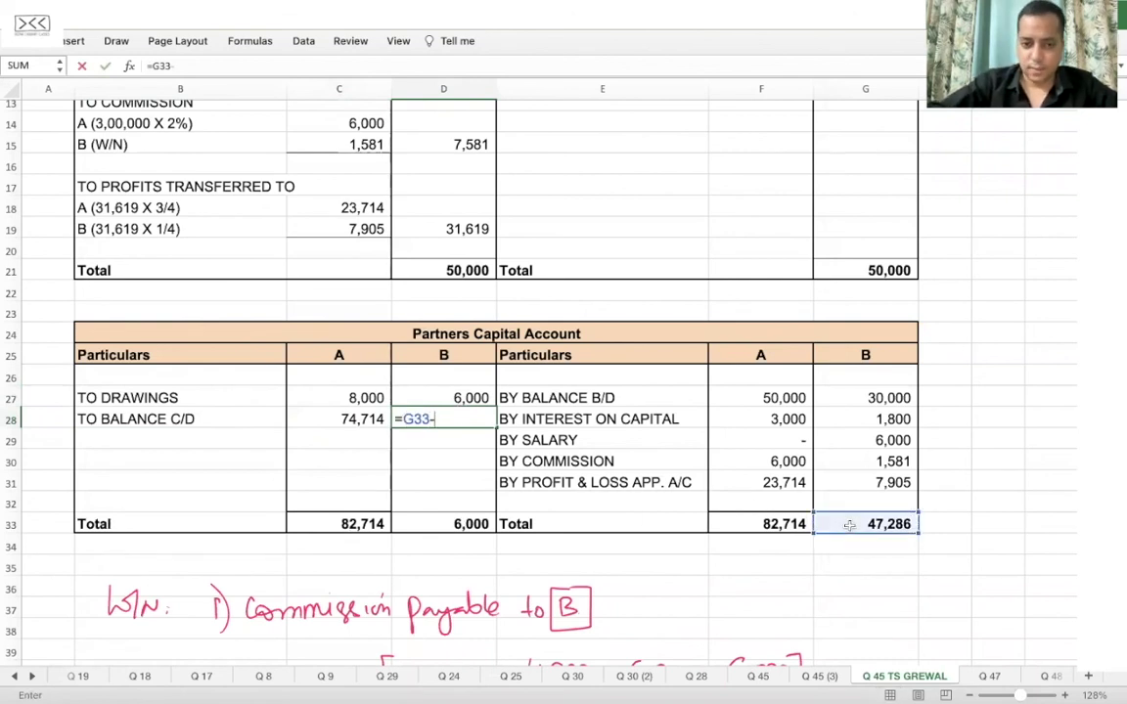
pyautogui.write('600')
pyautogui.press('Return')
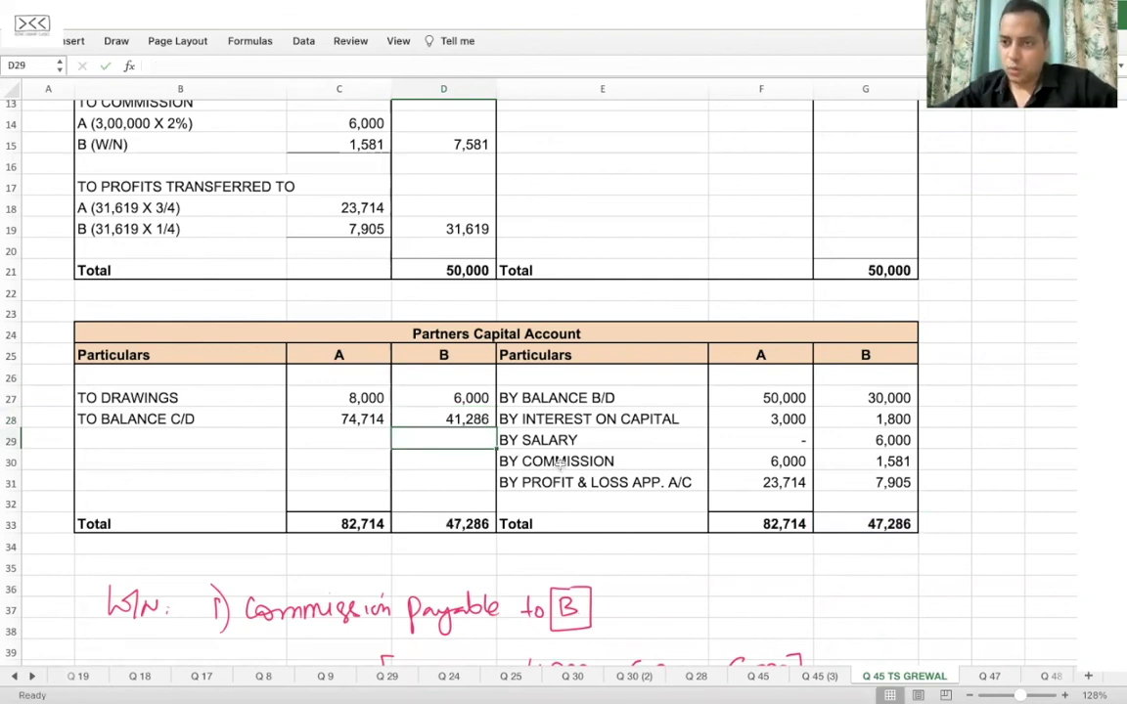
# Step: Switch to the textbook page and underline B's commission of 1,581 in the printed answer to question 45
pyautogui.scroll(2, 561, 466)
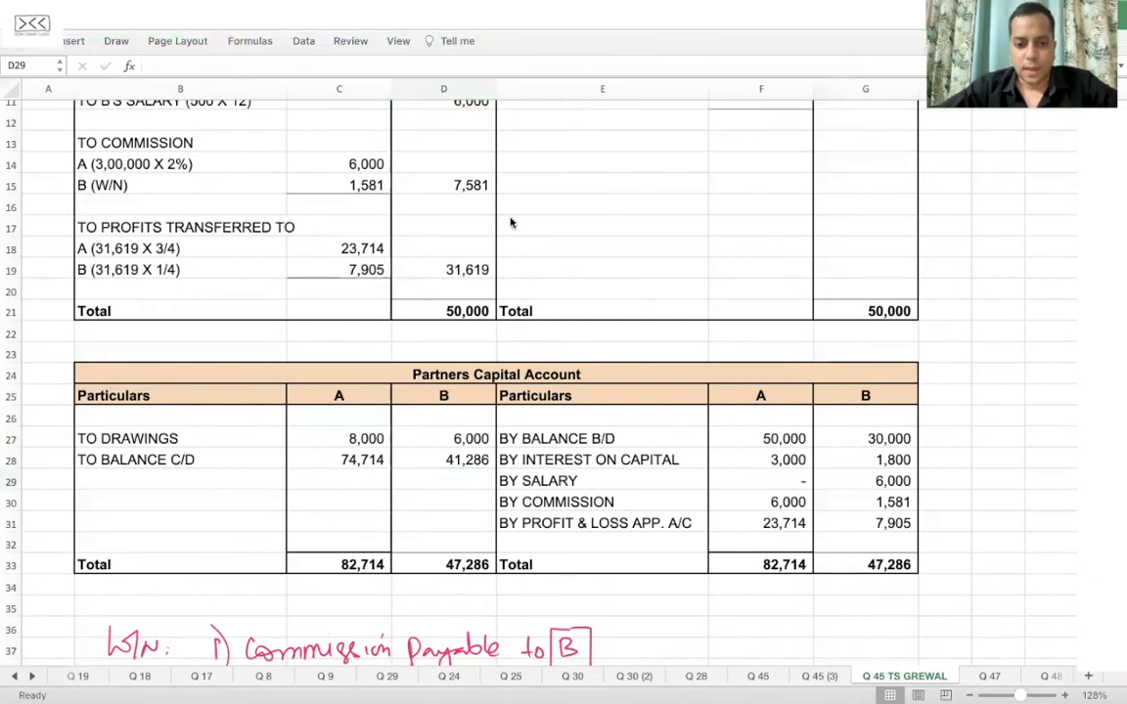
pyautogui.press('super+Tab')
pyautogui.moveTo(673, 537); pyautogui.dragTo(714, 535)
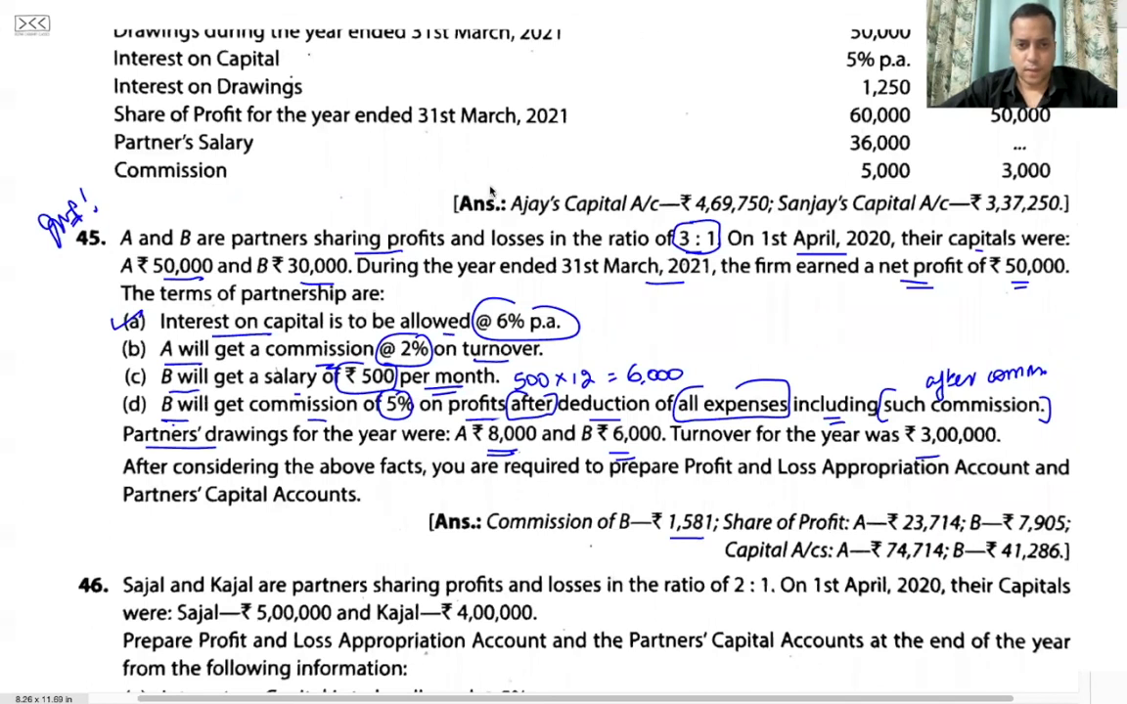
pyautogui.press('super+Tab')
# Step: Compare the profit shares and closing capitals with the textbook's printed answer, and review both completed accounts and B's commission working note
pyautogui.scroll(1, 354, 298)
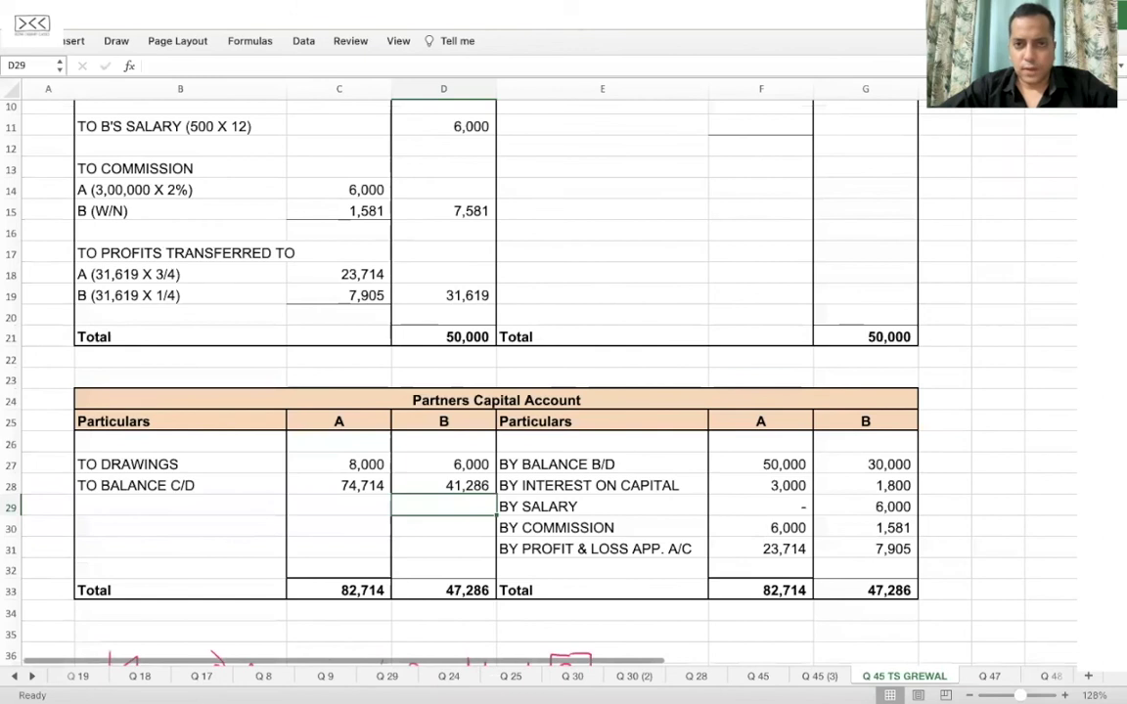
pyautogui.press('super+Tab')
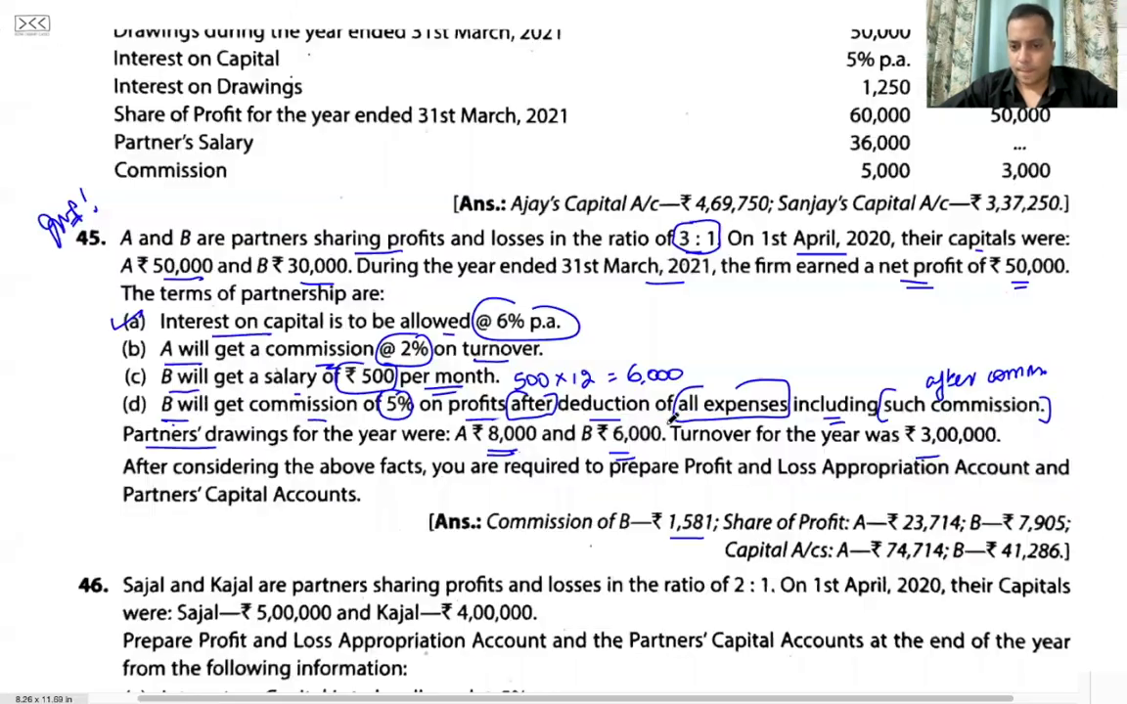
pyautogui.scroll(-1, 612, 526)
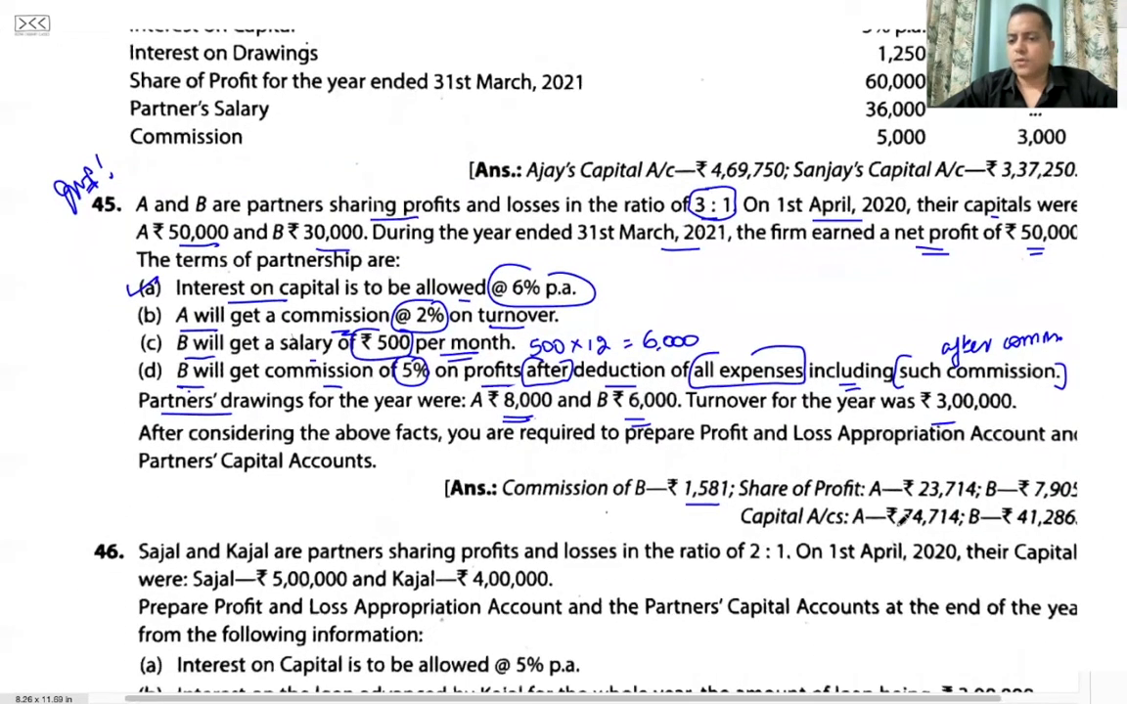
pyautogui.scroll(2, 906, 515)
pyautogui.hscroll(1, 906, 516)
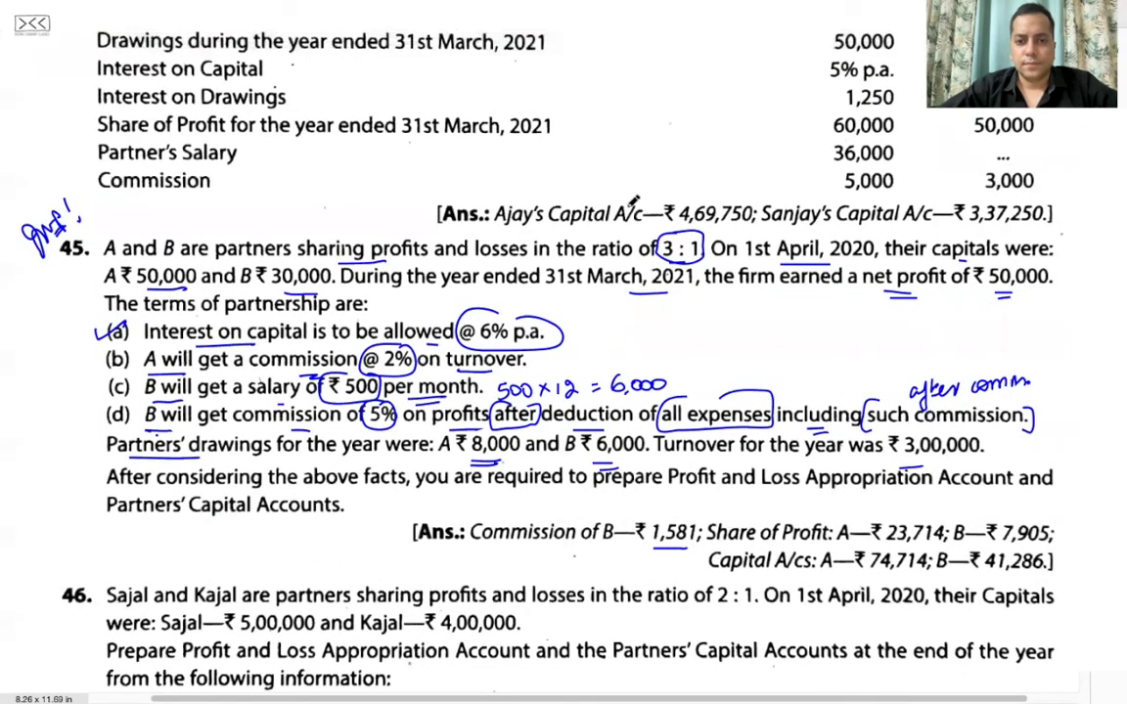
pyautogui.press('super+Tab')
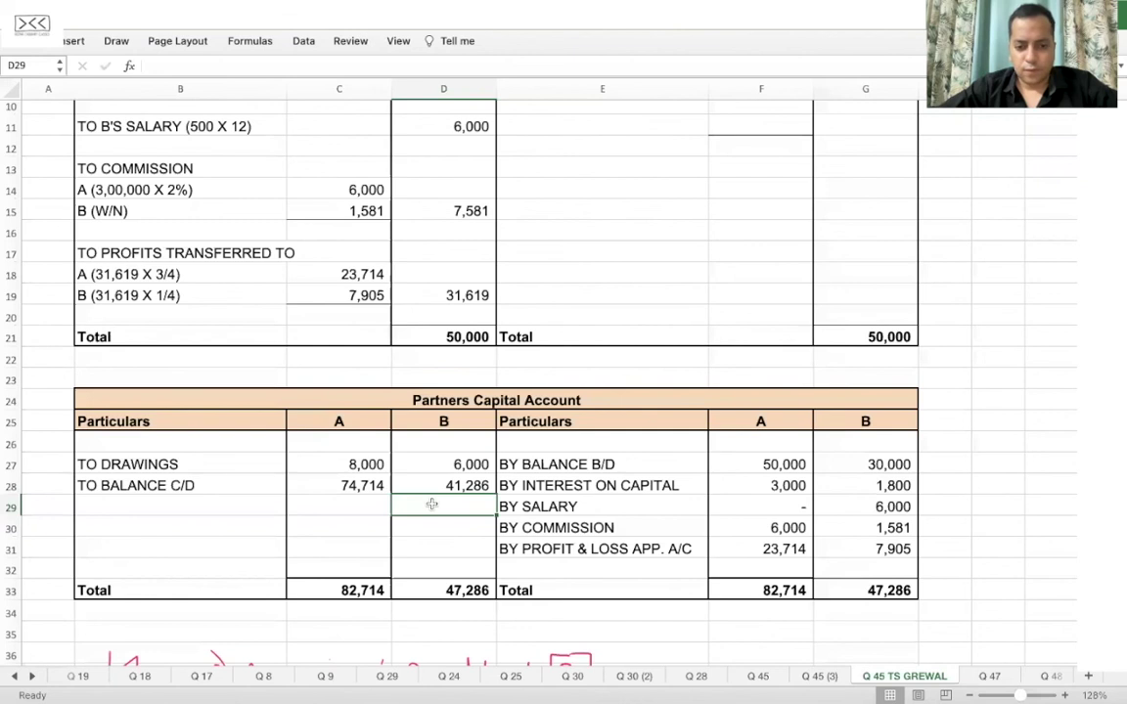
pyautogui.scroll(5, 503, 502)
pyautogui.click(670, 471)
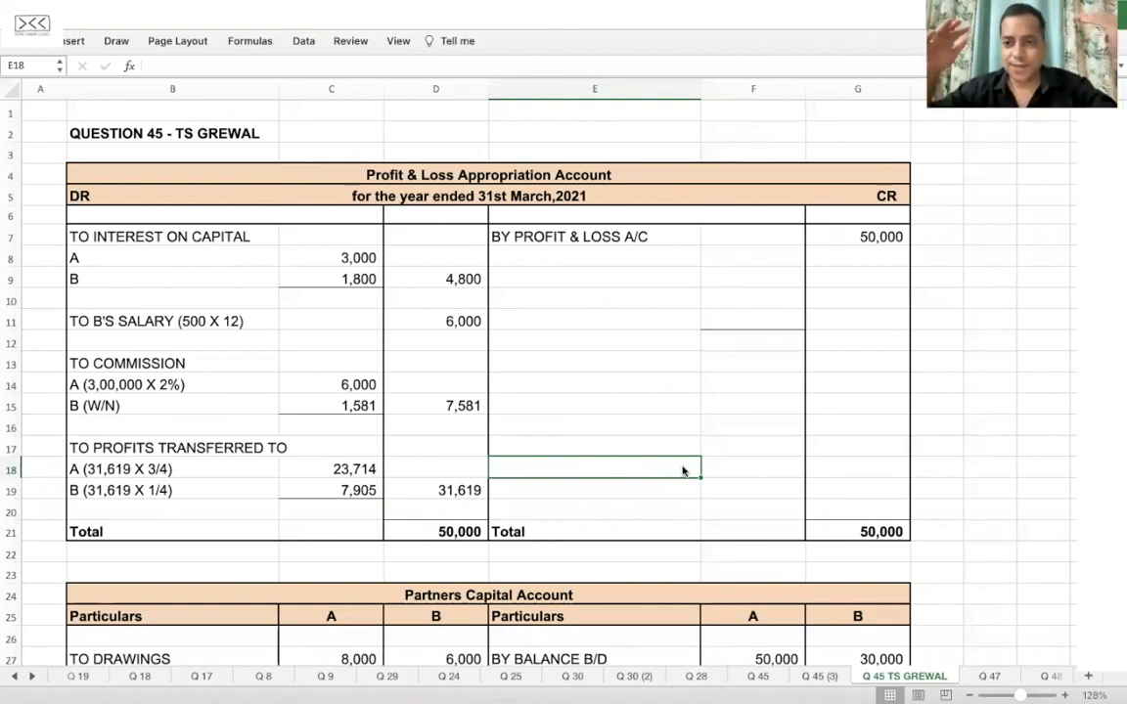
pyautogui.scroll(-1, 683, 470)
pyautogui.scroll(-7, 683, 471)
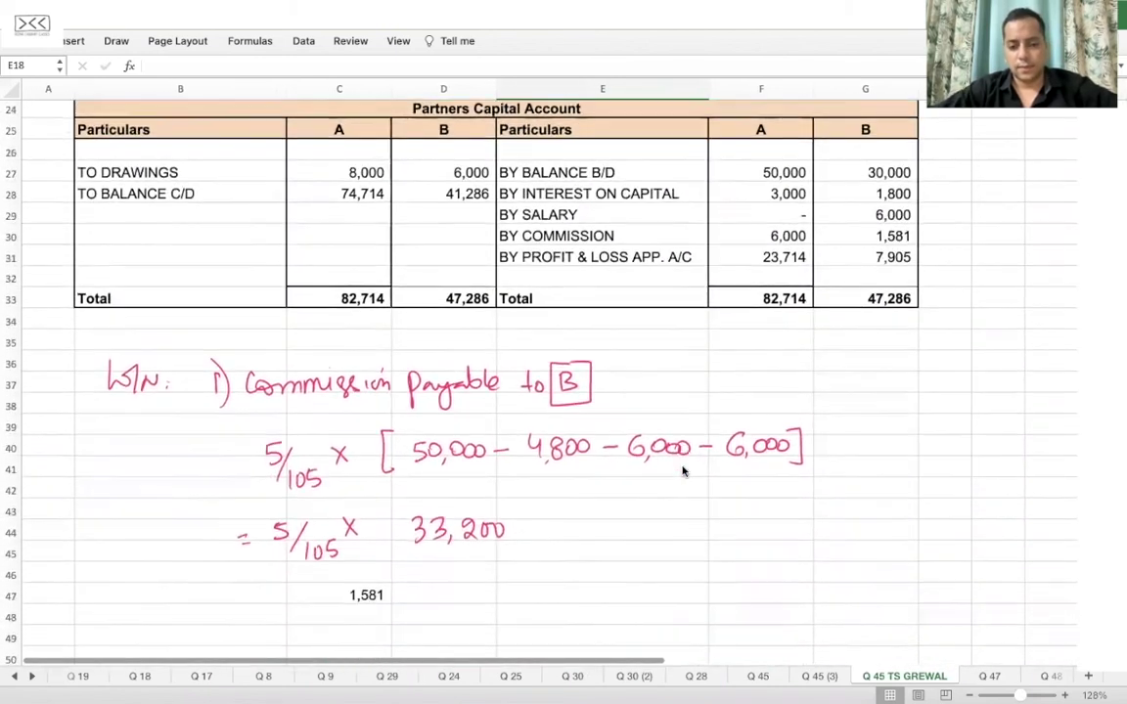
pyautogui.scroll(-1, 683, 471)
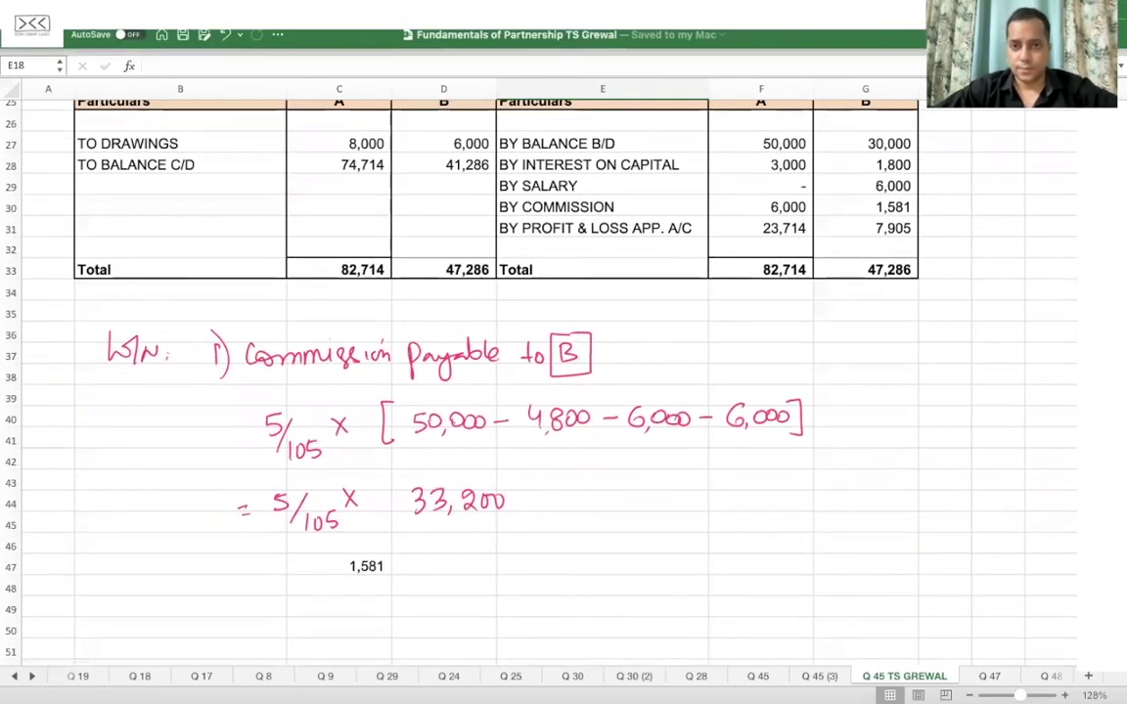